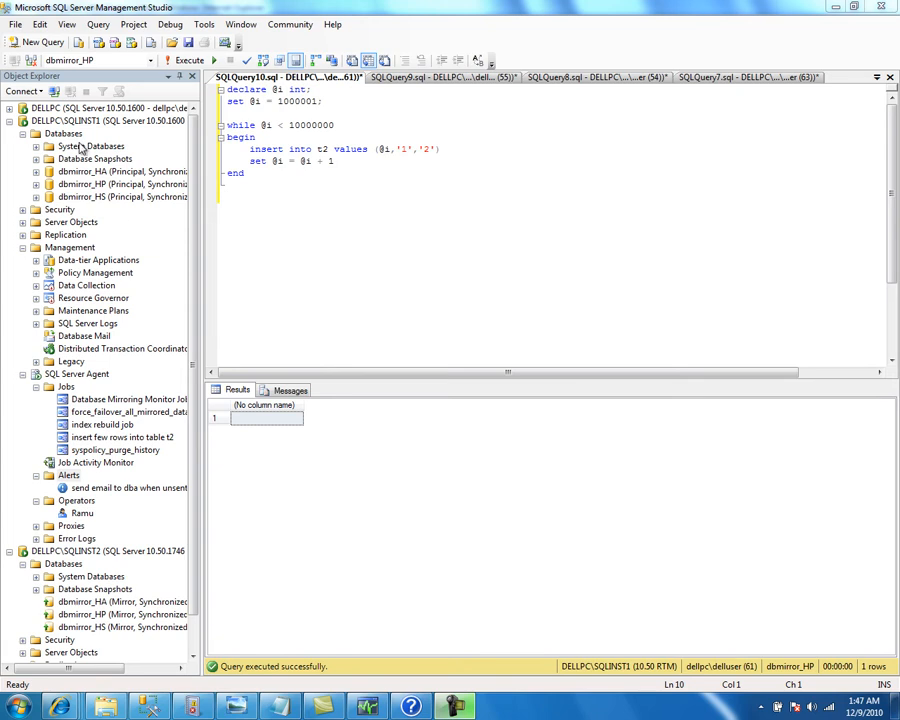
# Refresh the SQLINST1 database list
pyautogui.click(68, 135)
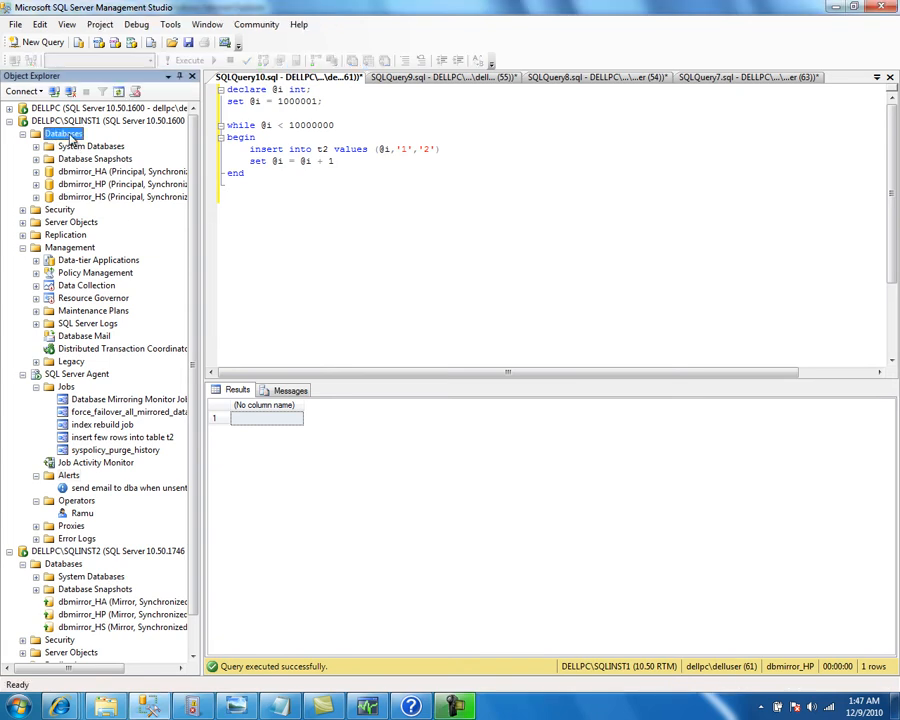
pyautogui.rightClick(70, 140)
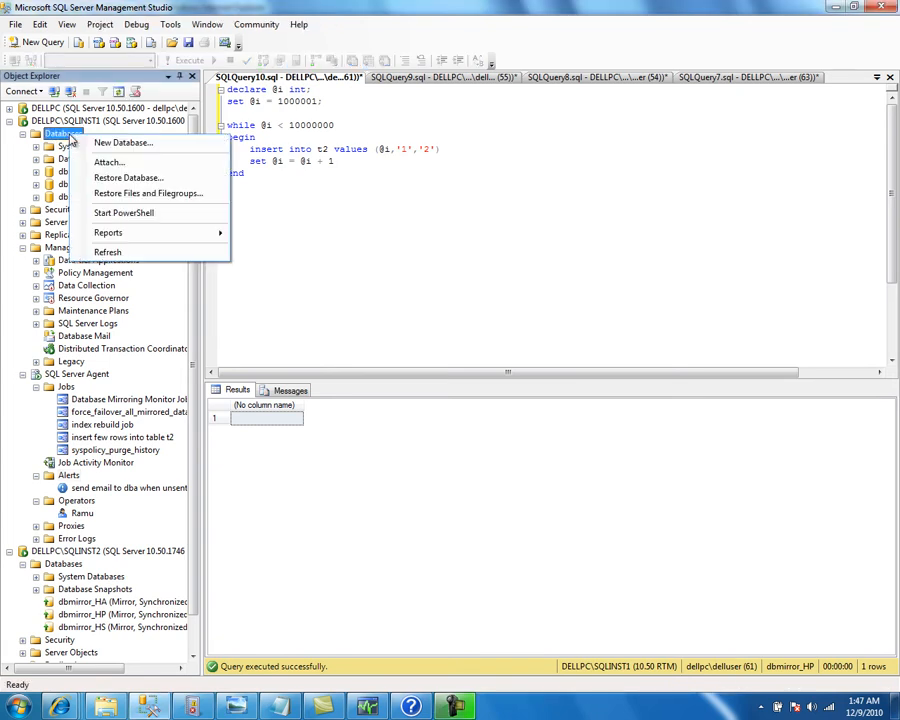
pyautogui.click(114, 253)
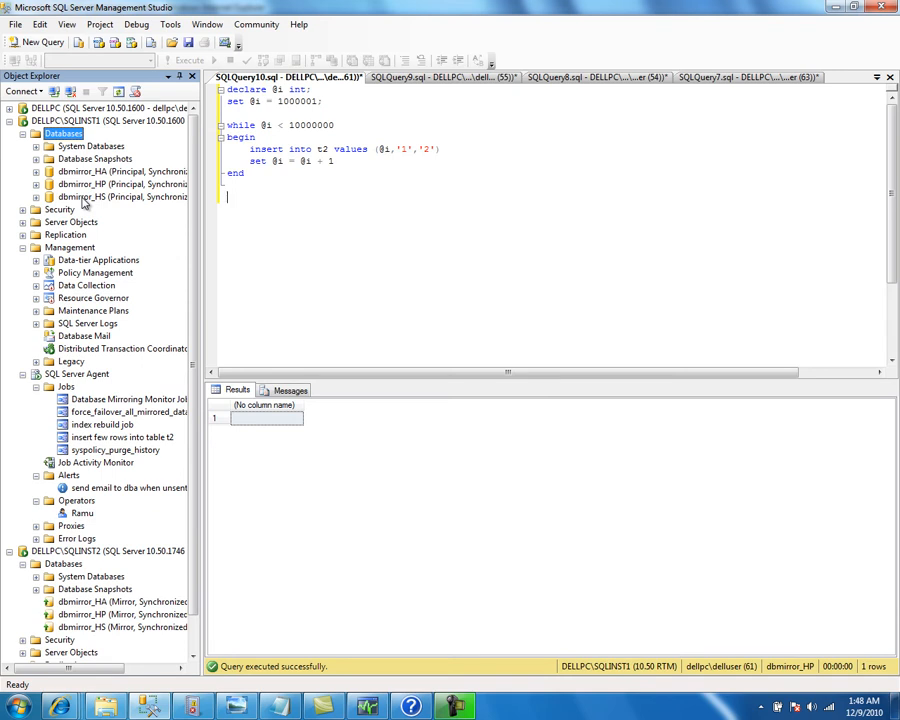
# Begin a WMI event alert to fail the database back to the original principal server, then cancel it
pyautogui.rightClick(69, 476)
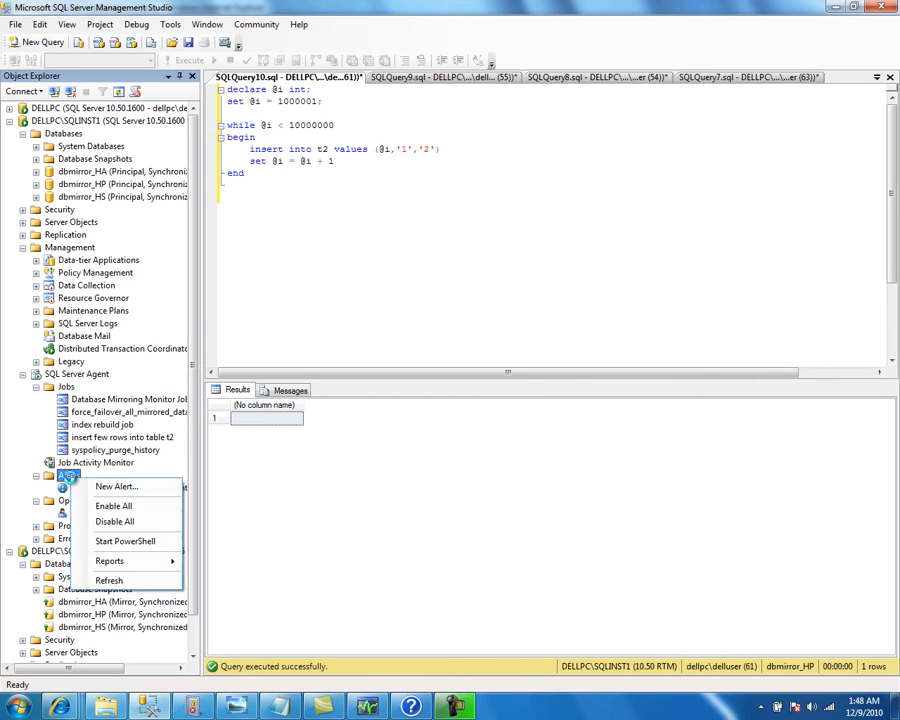
pyautogui.click(104, 486)
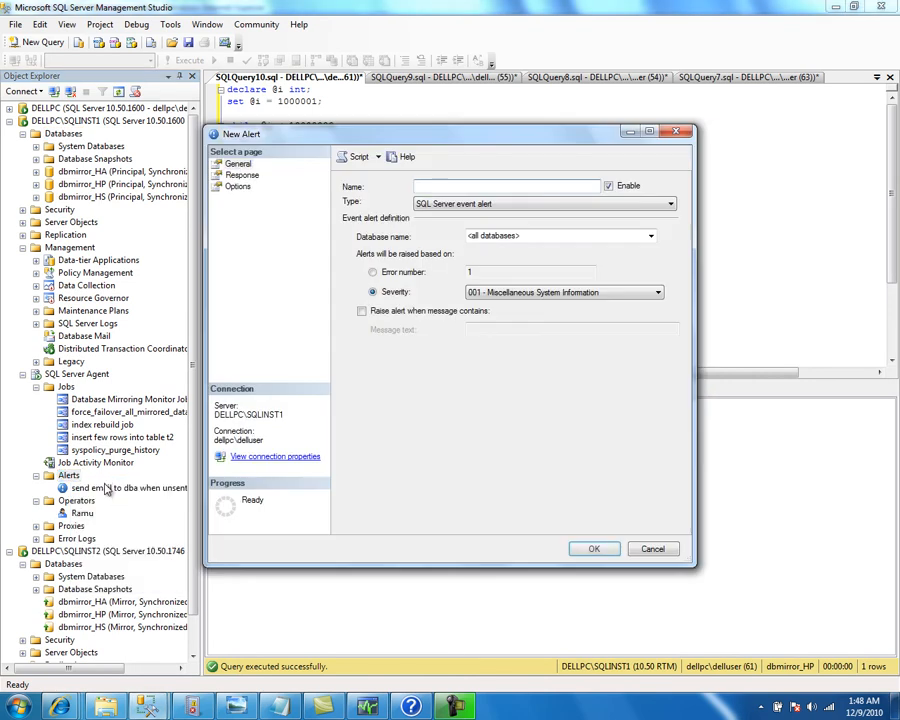
pyautogui.write('wmi alert to failover')
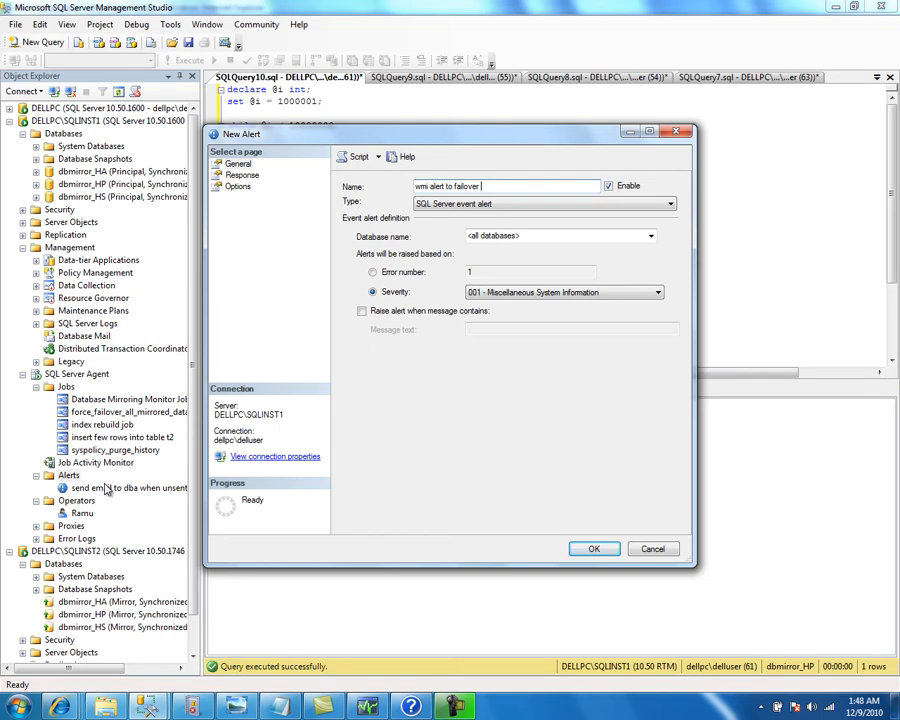
pyautogui.write(' teh d')
pyautogui.press('BackSpace')
pyautogui.press('BackSpace')
pyautogui.press('BackSpace')
pyautogui.press('BackSpace')
pyautogui.write('he database back')
pyautogui.write(' to on')
pyautogui.write('iginal')
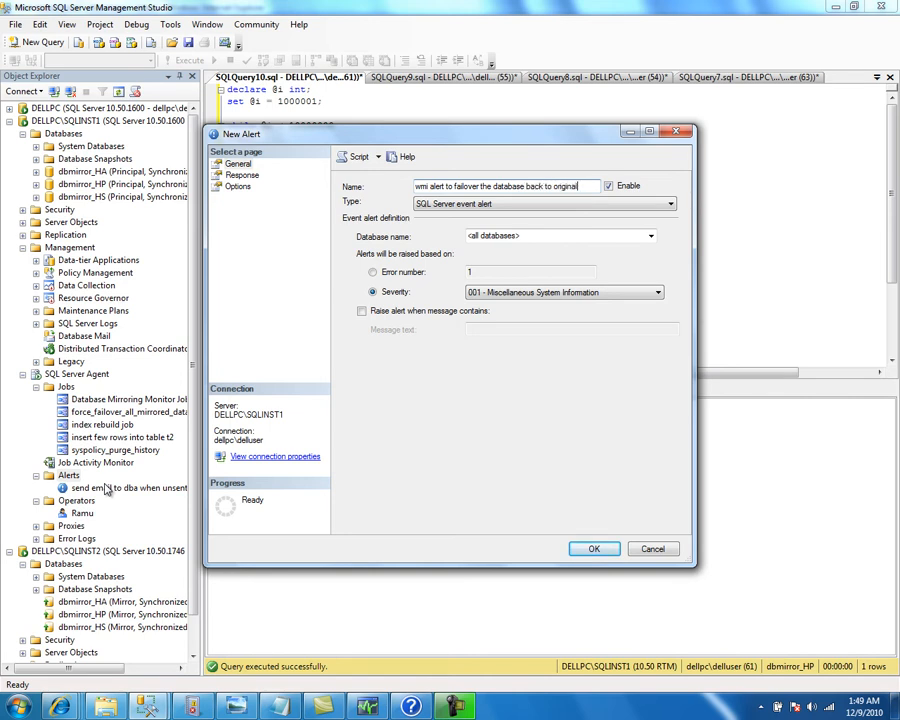
pyautogui.write(' princip')
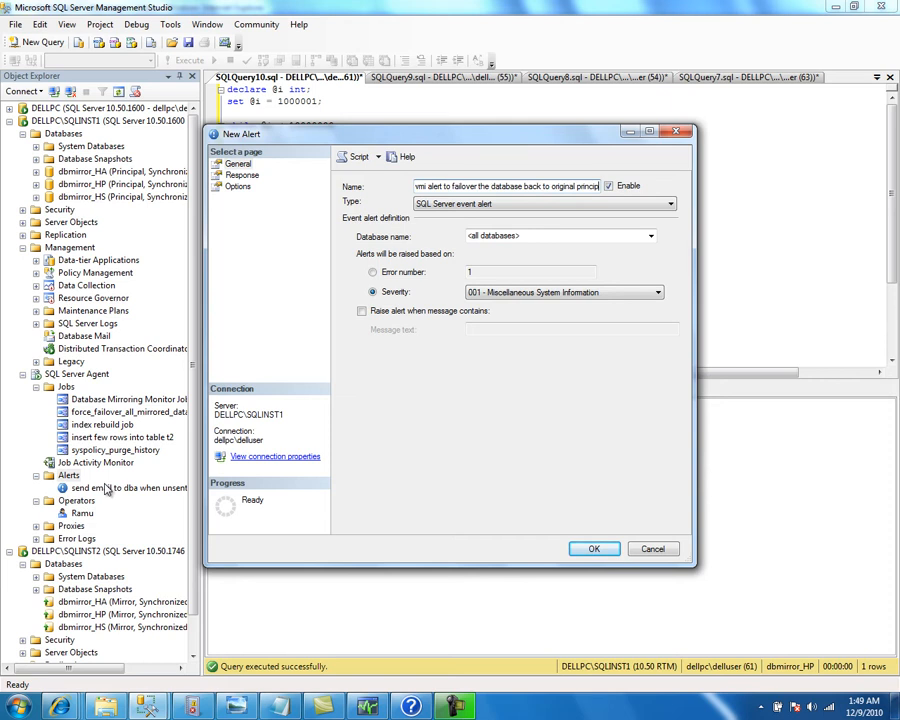
pyautogui.write('al server')
pyautogui.press('Home')
pyautogui.click(516, 204)
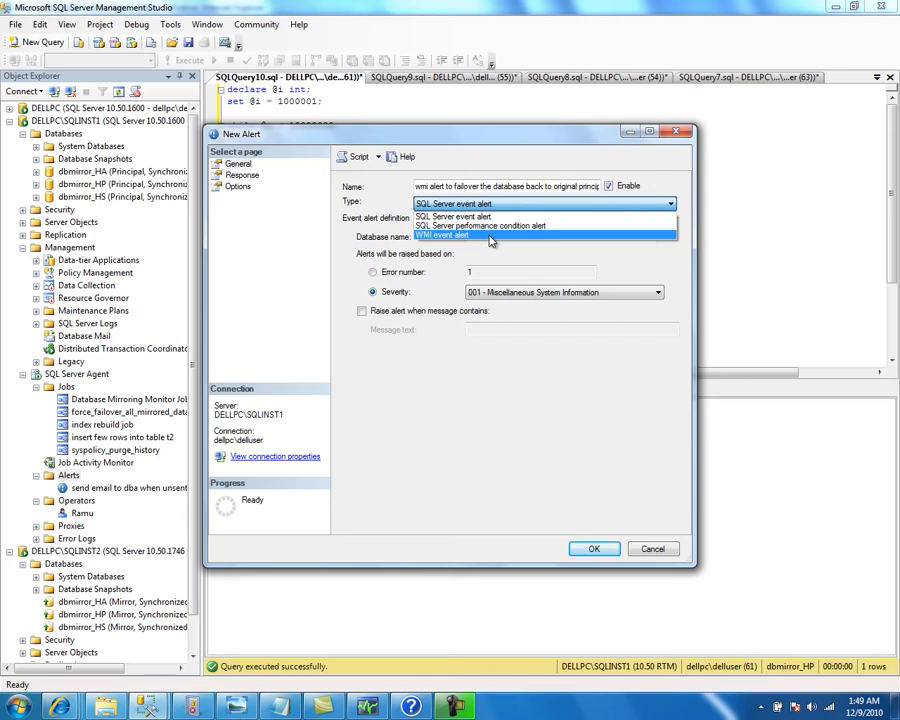
pyautogui.click(490, 240)
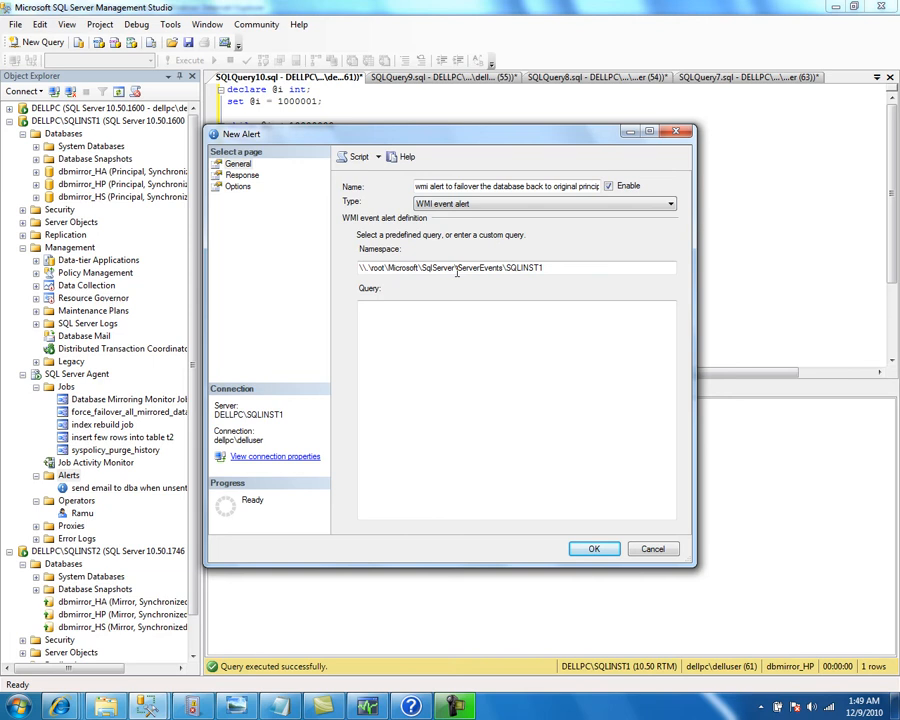
pyautogui.click(430, 343)
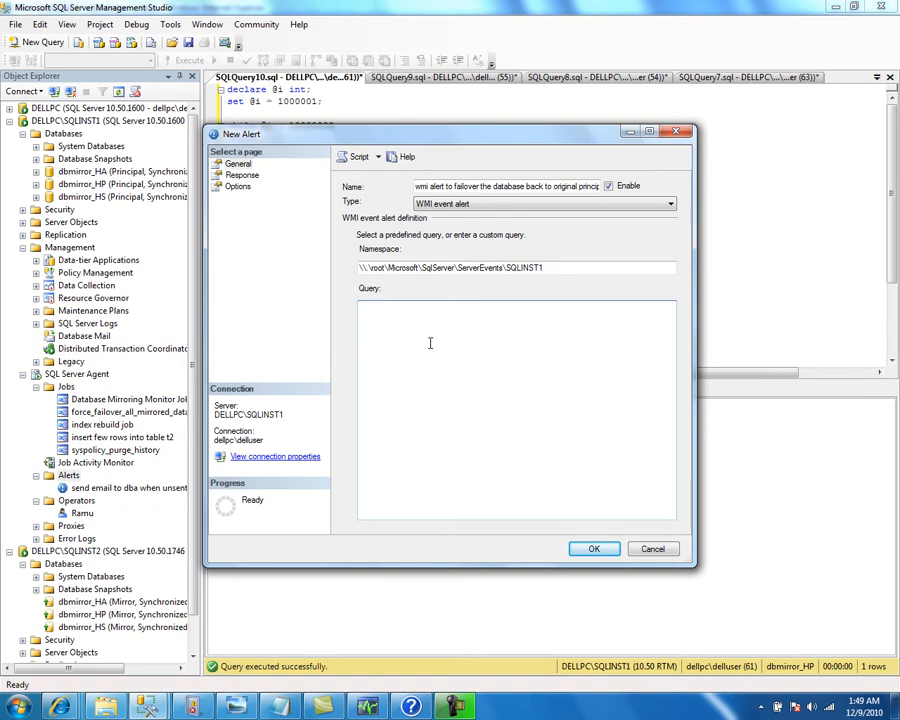
pyautogui.press('Escape')
pyautogui.press('Escape')
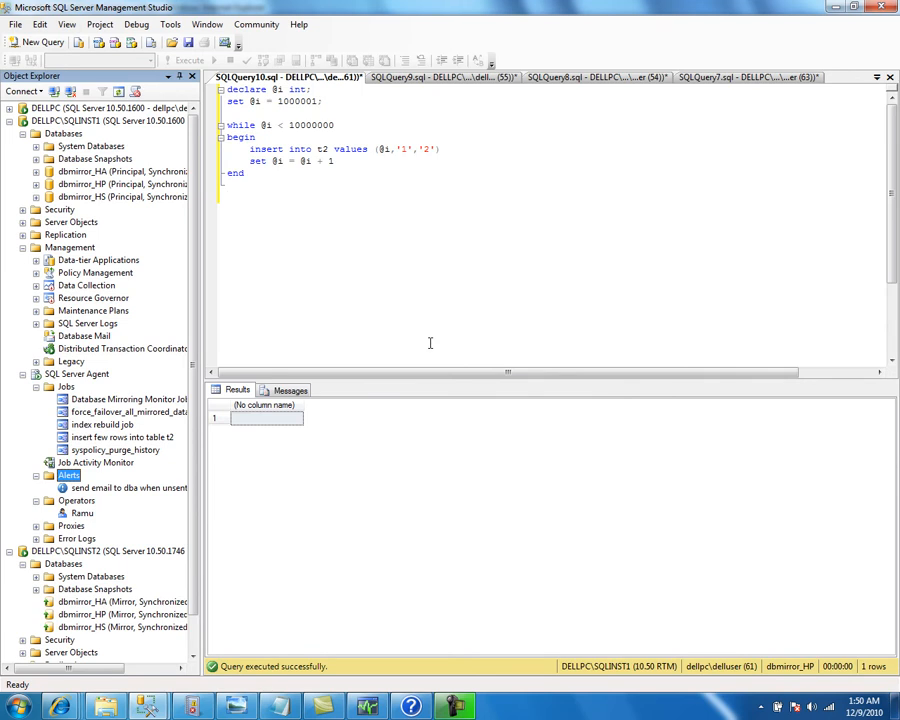
# Run SELECT * FROM sys.databases in a new query line
pyautogui.press('Down')
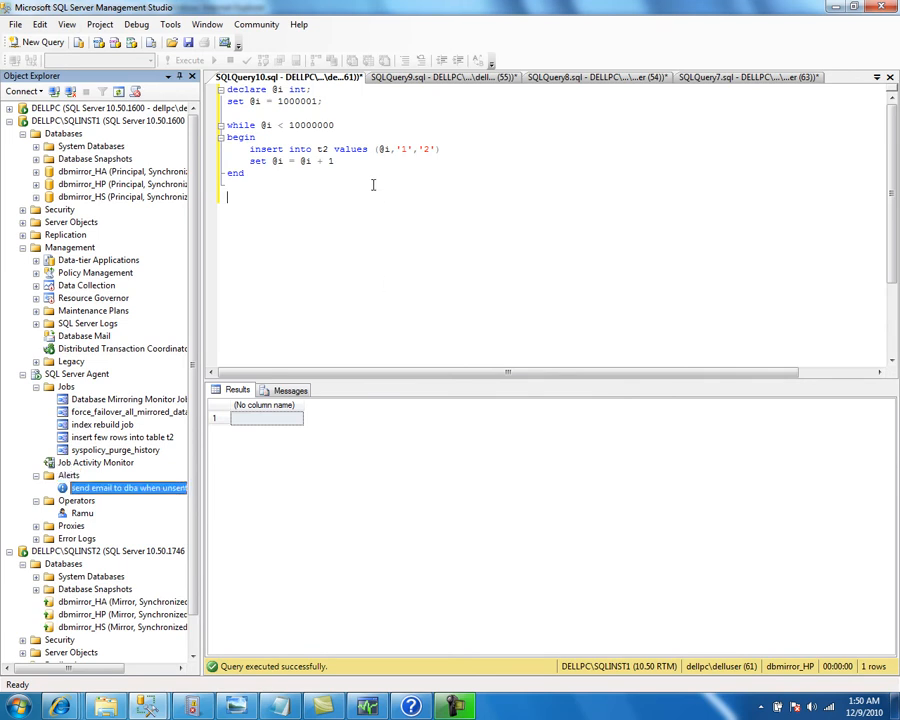
pyautogui.click(339, 191)
pyautogui.write('select * from ')
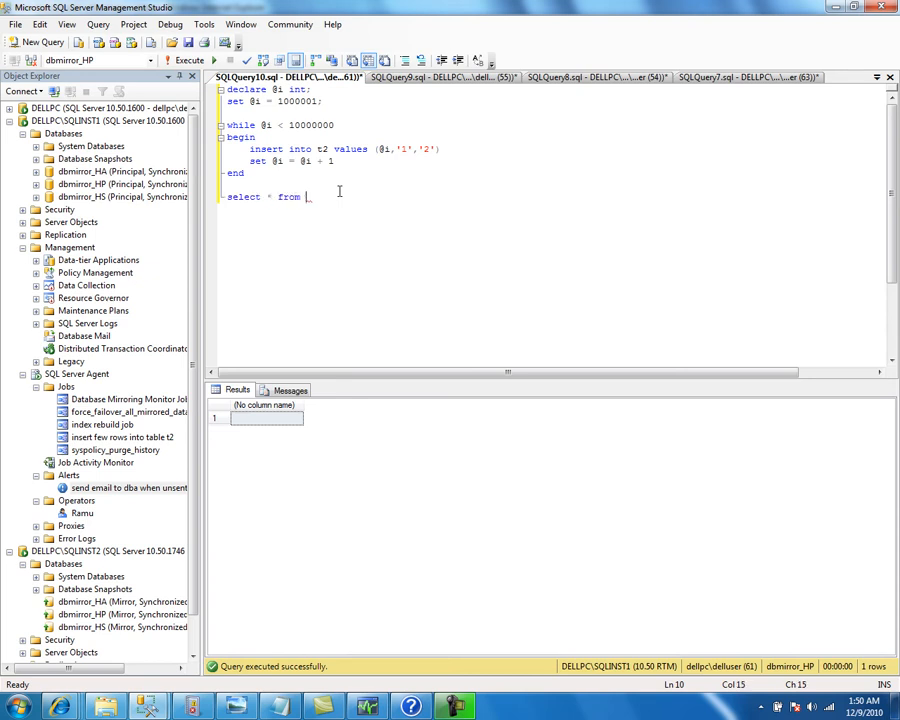
pyautogui.write('sys.da')
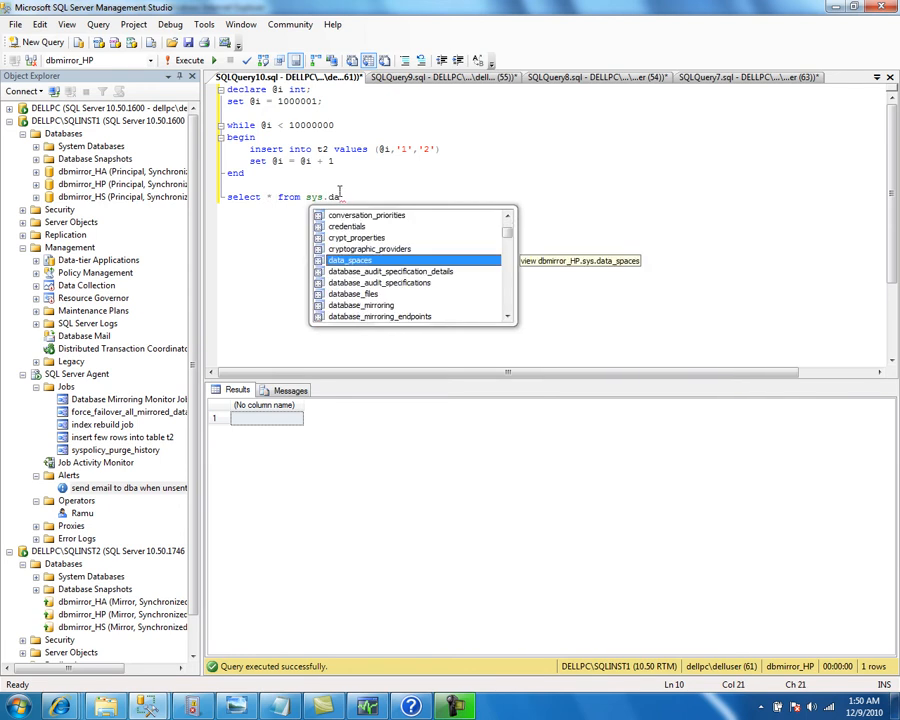
pyautogui.write('tabases')
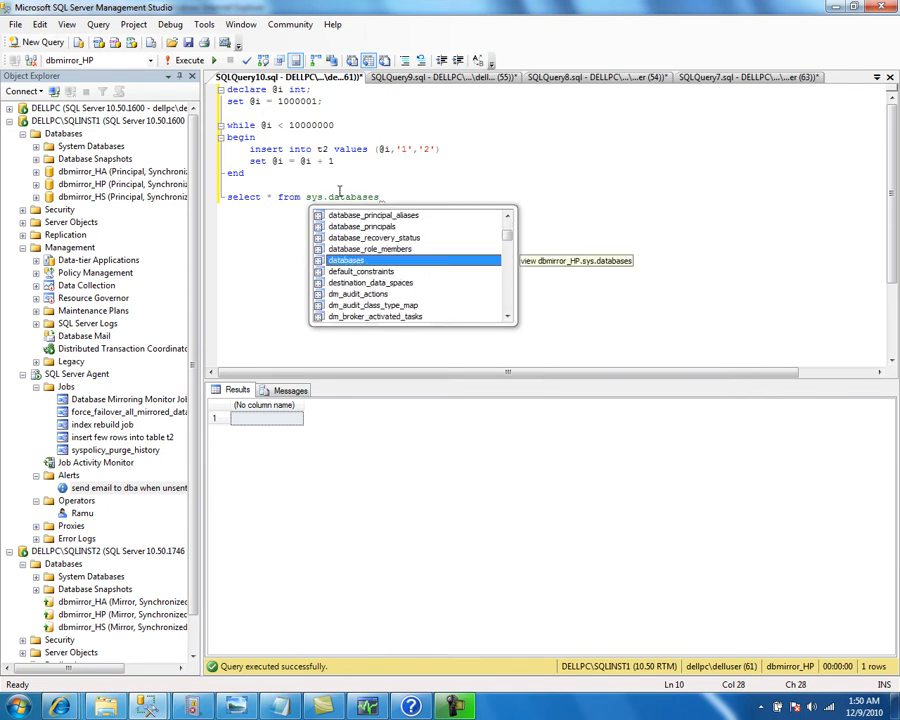
pyautogui.press('Escape')
pyautogui.press('Return')
pyautogui.hotkey('shift', 'Up')
pyautogui.press('F5')
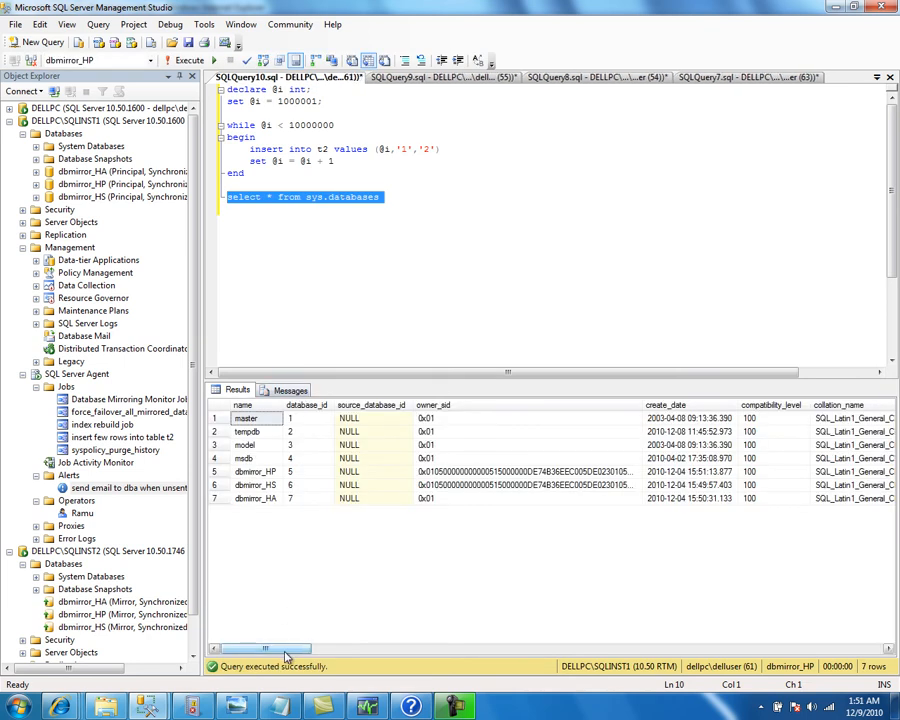
# Inspect the is_broker_enabled values for master, tempdb and msdb in the results
pyautogui.moveTo(287, 656); pyautogui.dragTo(410, 675)
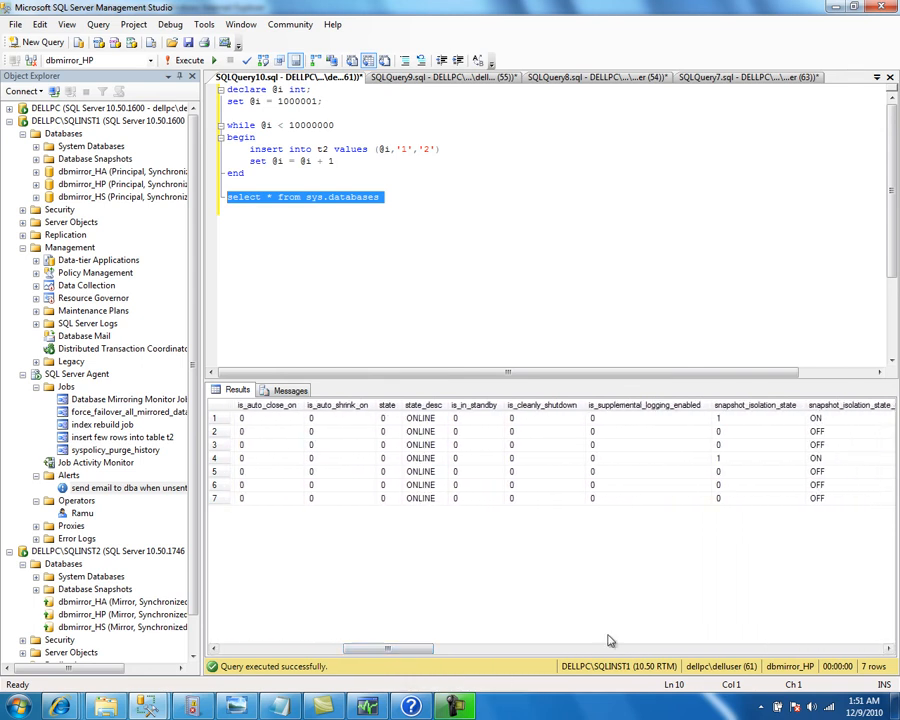
pyautogui.click(813, 649)
pyautogui.click(813, 649)
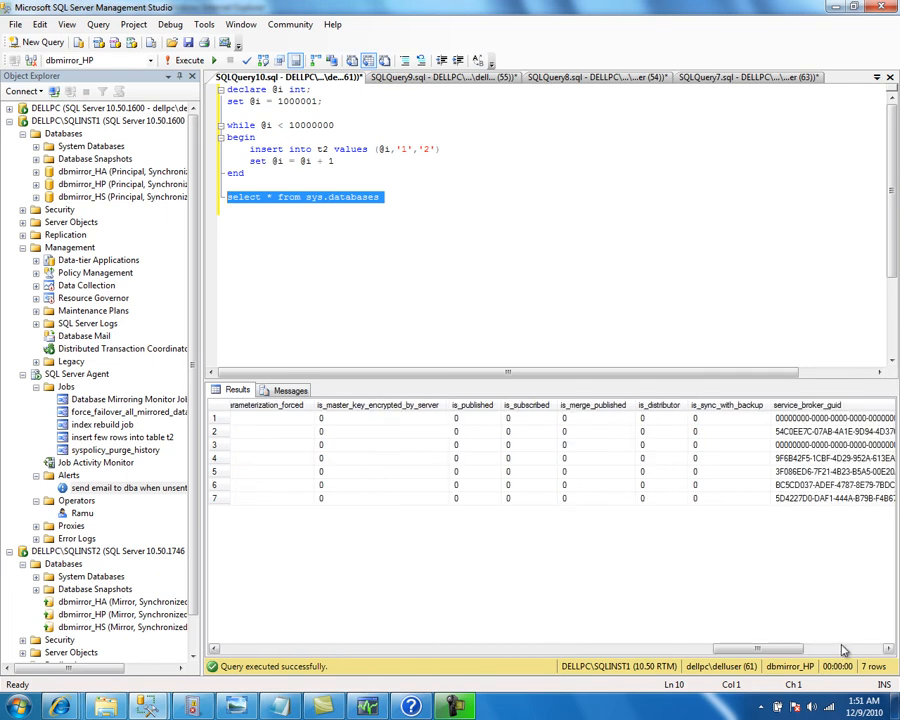
pyautogui.click(840, 649)
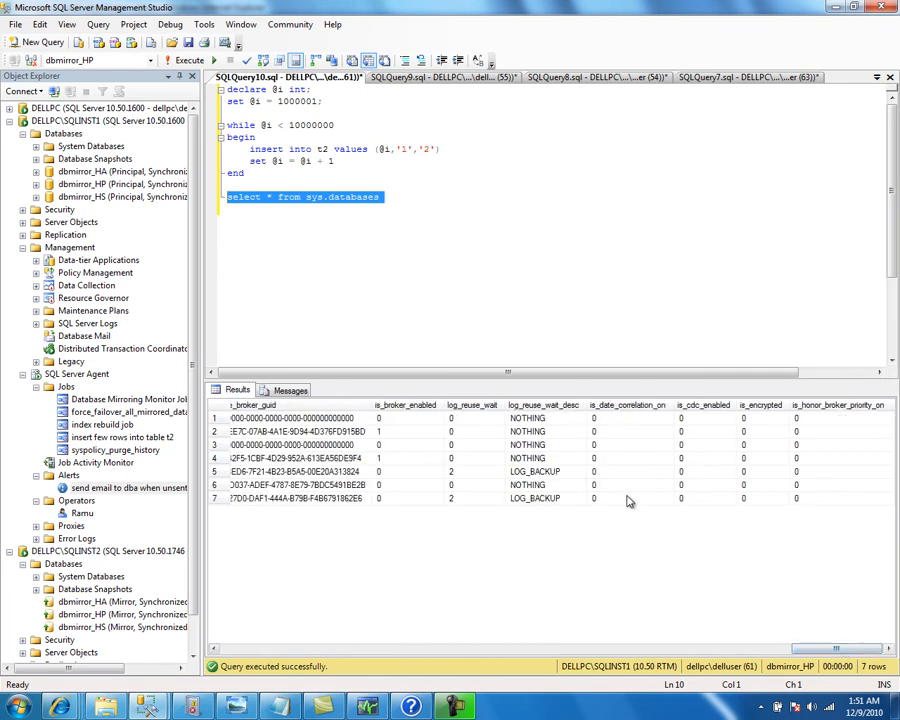
pyautogui.click(389, 420)
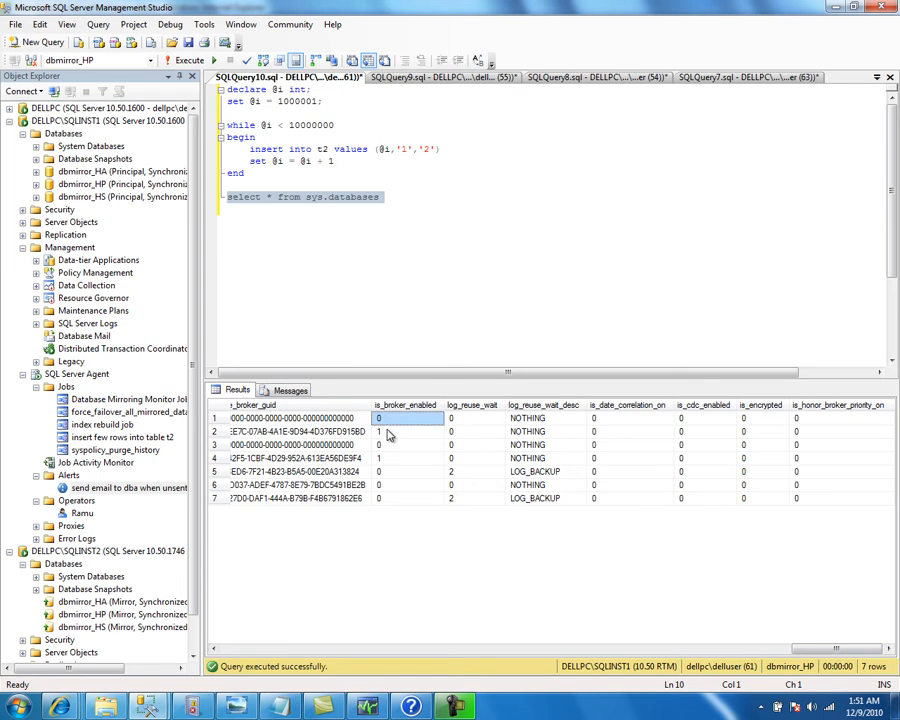
pyautogui.click(393, 433)
pyautogui.click(394, 459)
pyautogui.click(393, 432)
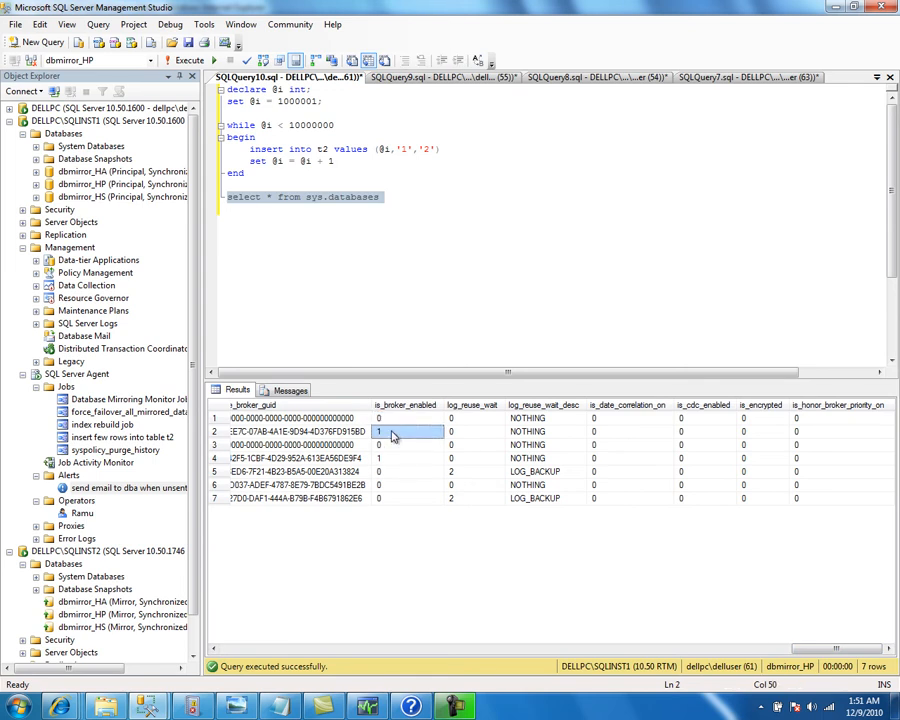
# Narrow the query to SELECT name, is_broker_enabled FROM sys.databases and run it
pyautogui.click(271, 197)
pyautogui.press('Delete')
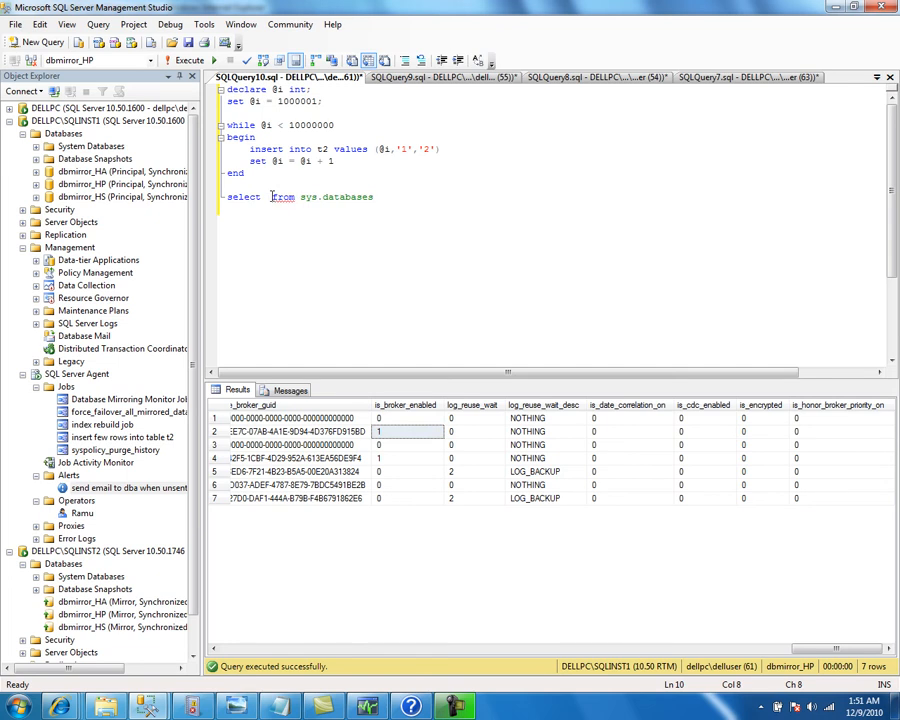
pyautogui.write('name, ')
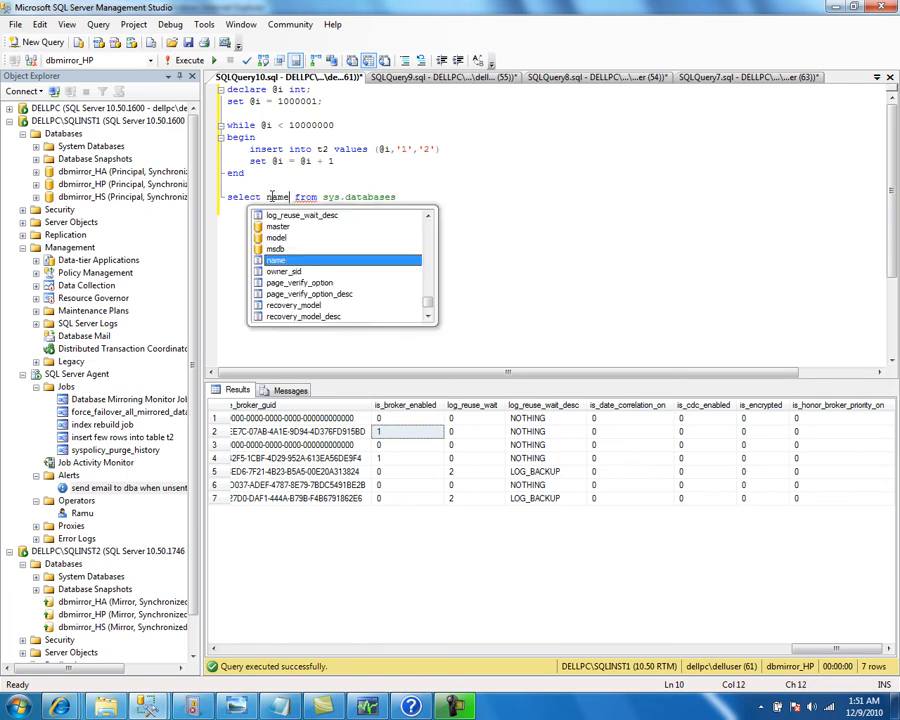
pyautogui.write('is_br')
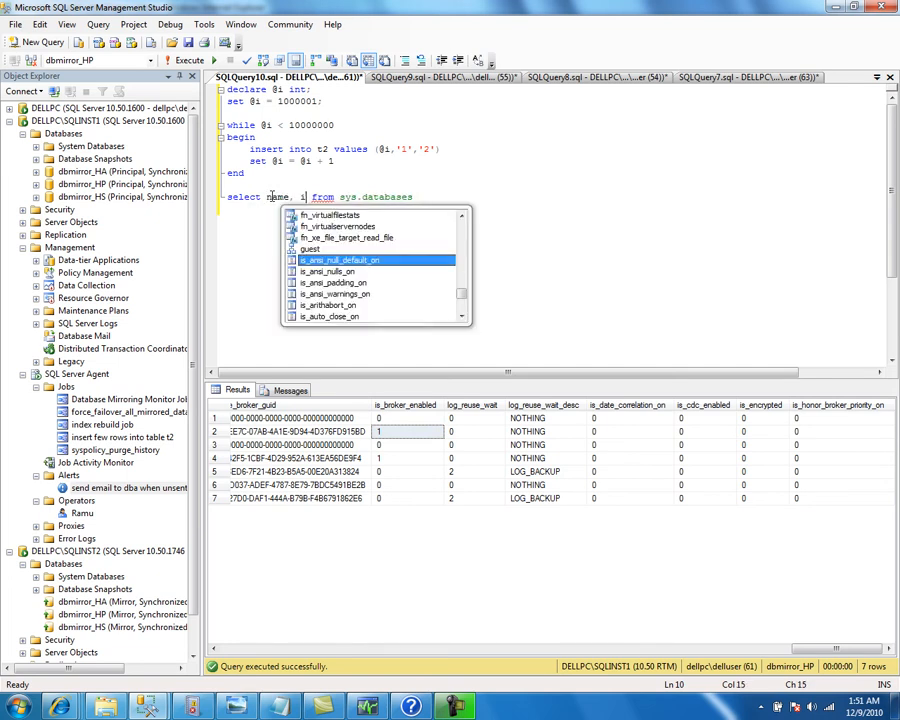
pyautogui.write('oker_enabled')
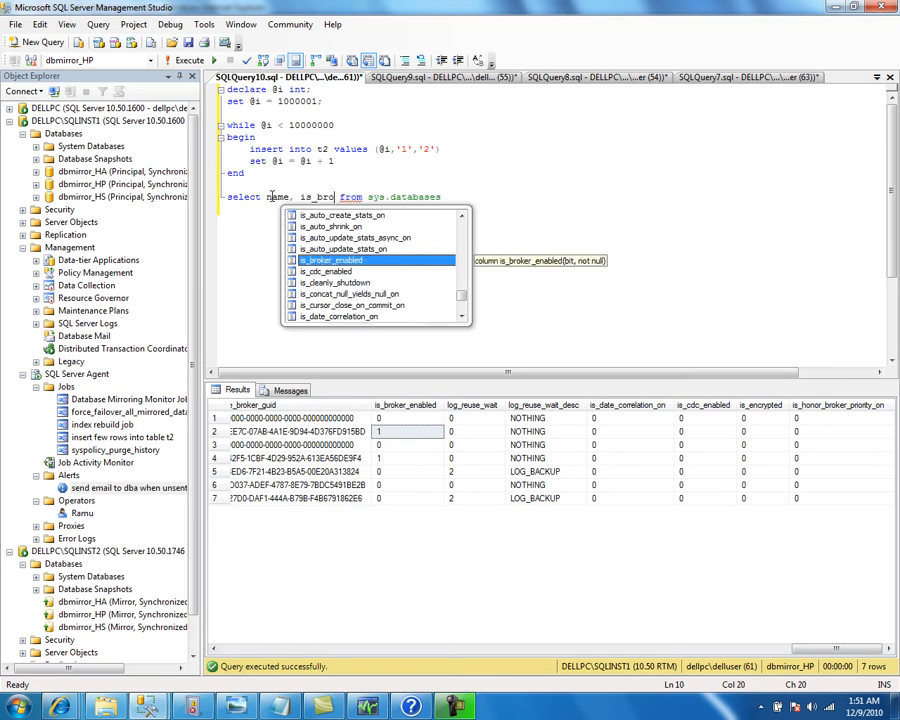
pyautogui.press('Tab')
pyautogui.press('End')
pyautogui.hotkey('shift', 'Home')
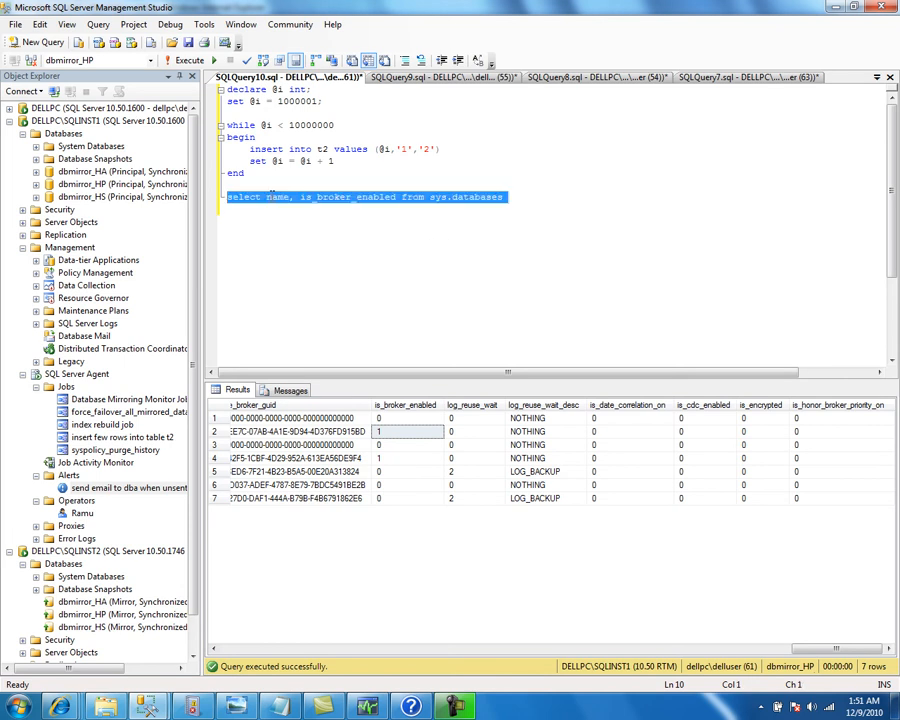
pyautogui.press('F5')
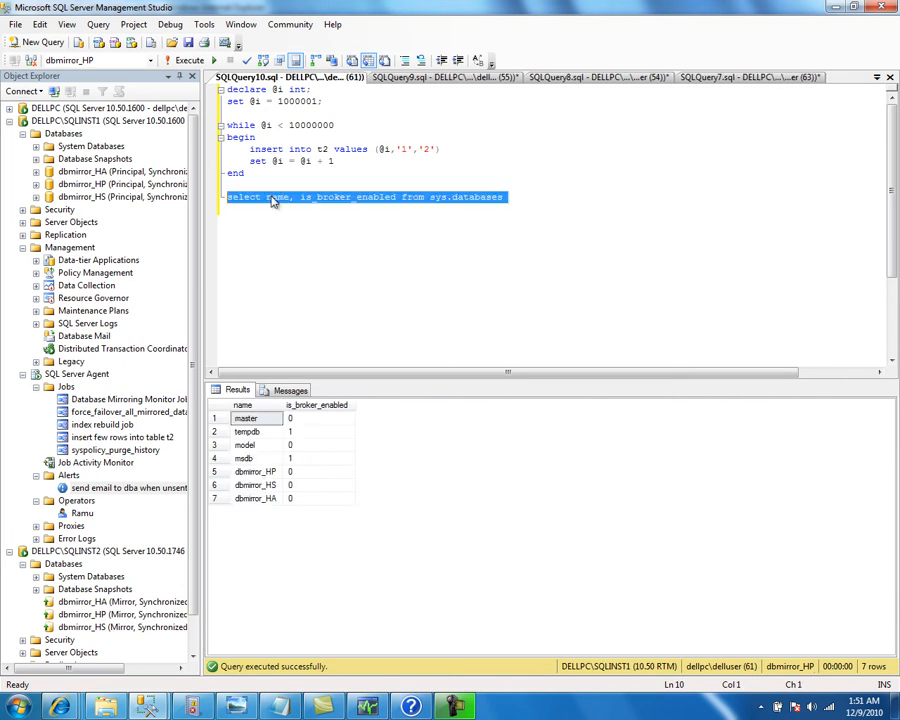
# Review the rows, confirming is_broker_enabled is 0 for dbmirror_HP, dbmirror_HA and dbmirror_HS
pyautogui.click(278, 436)
pyautogui.click(262, 458)
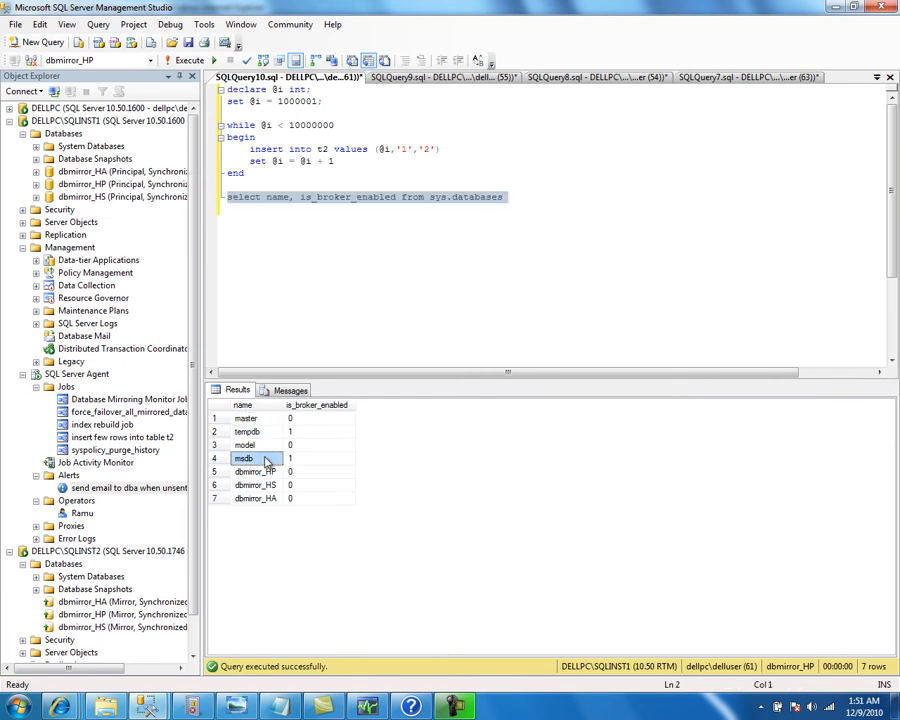
pyautogui.click(262, 471)
pyautogui.click(266, 485)
pyautogui.click(270, 498)
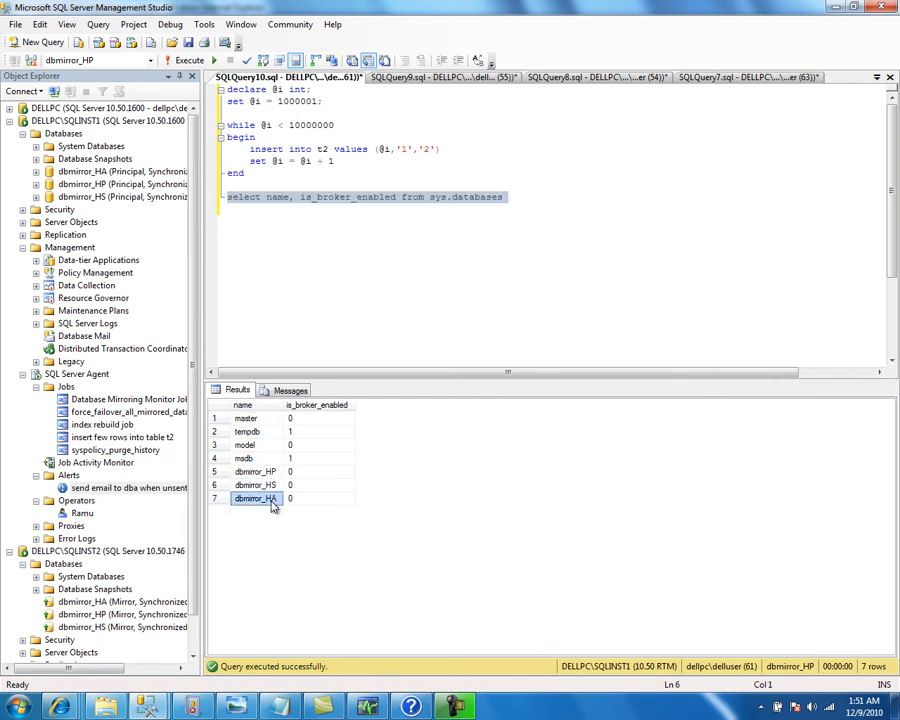
pyautogui.click(262, 471)
pyautogui.click(266, 485)
pyautogui.click(270, 498)
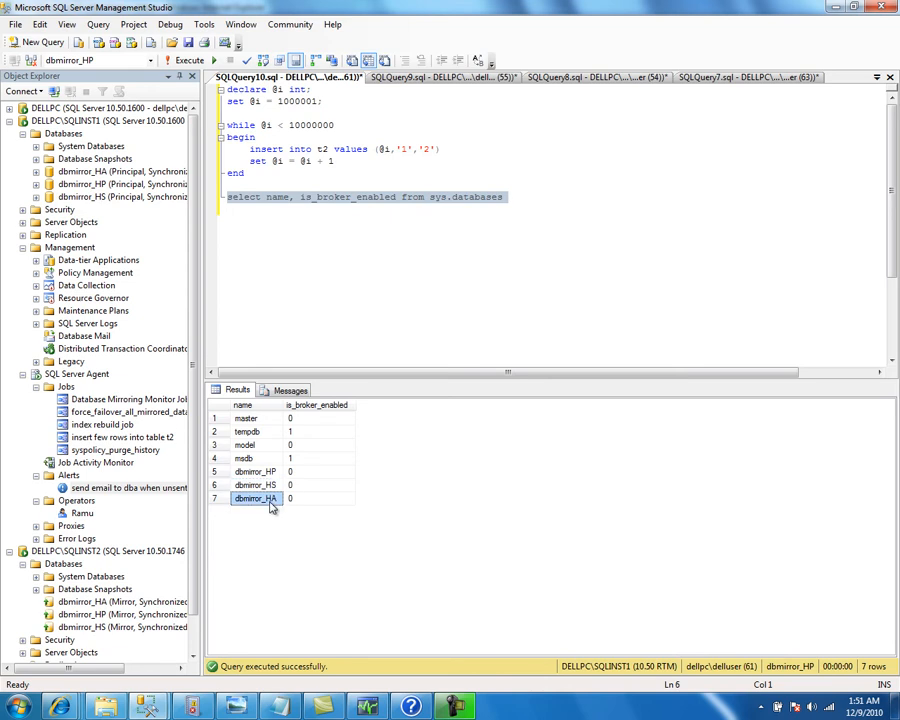
pyautogui.click(262, 472)
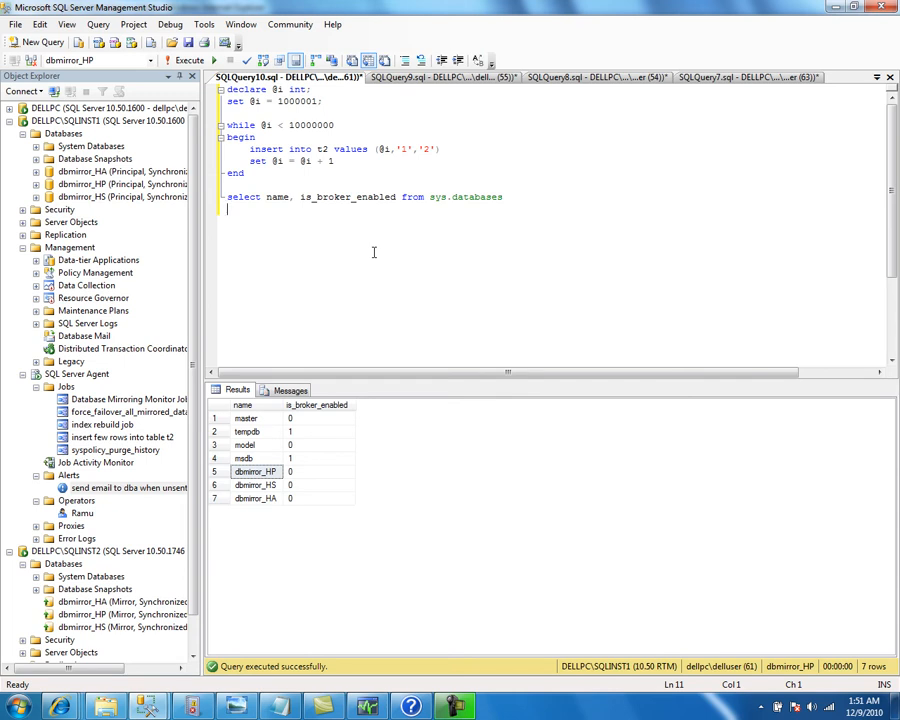
# Write ALTER DATABASE dbmirror_HP SET ENABLE_BROKER, pasting the database name from the results
pyautogui.press('Return')
pyautogui.write('ALTER DATBA')
pyautogui.press('BackSpace')
pyautogui.write('ABASE')
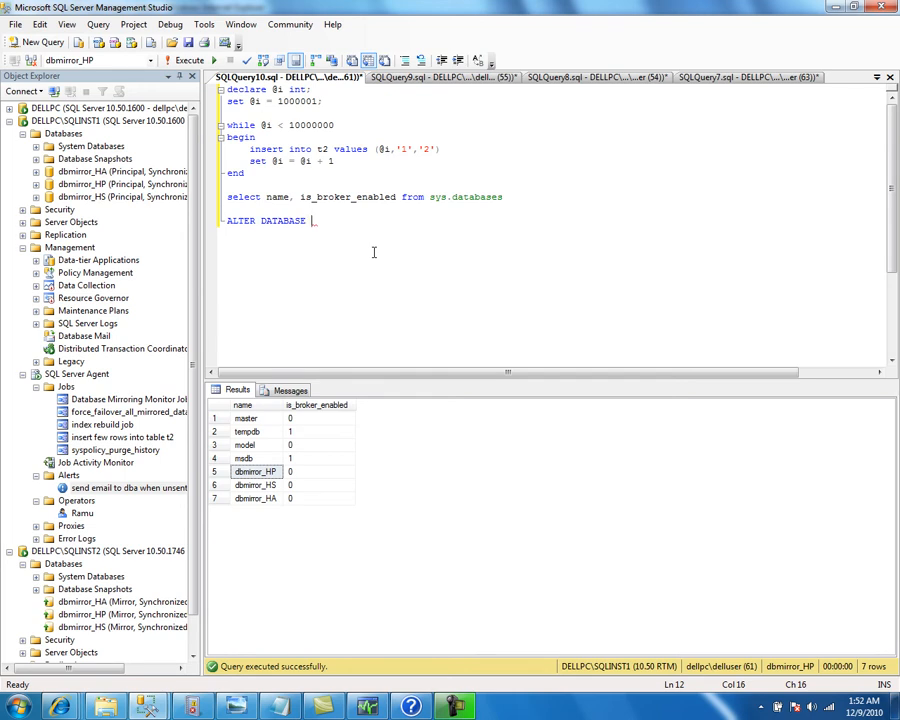
pyautogui.click(259, 472)
pyautogui.click(321, 213)
pyautogui.click(320, 221)
pyautogui.write('dbmirror_HP')
pyautogui.write('SET ENABLE')
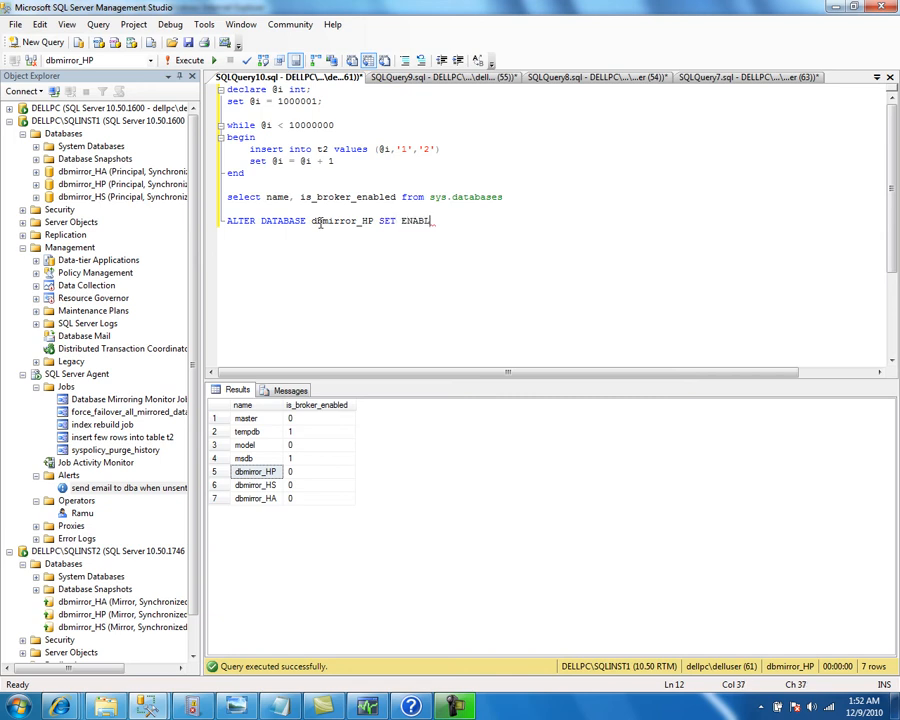
pyautogui.write('_BROKER')
pyautogui.press('Return')
# Duplicate the statement for dbmirror_HA and dbmirror_HS and execute all three
pyautogui.tripleClick(320, 224)
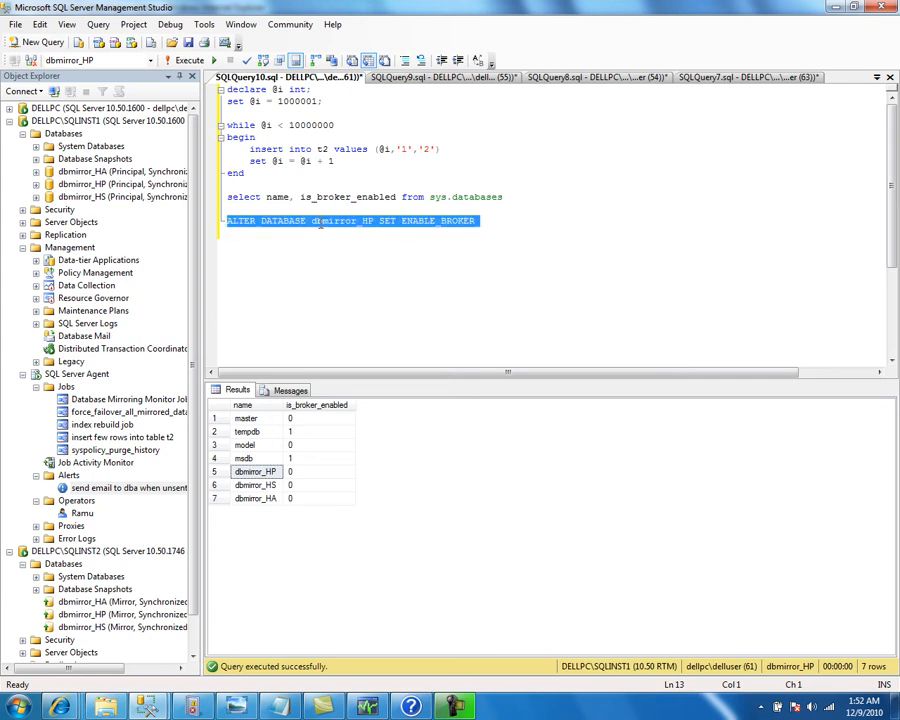
pyautogui.hotkey('ctrl', 'c')
pyautogui.hotkey('ctrl', 'v')
pyautogui.hotkey('ctrl', 'v')
pyautogui.hotkey('ctrl', 'v')
pyautogui.press('Up')
pyautogui.press('Up')
pyautogui.hotkey('ctrl', 'Right')
pyautogui.hotkey('ctrl', 'Right')
pyautogui.hotkey('ctrl', 'Right')
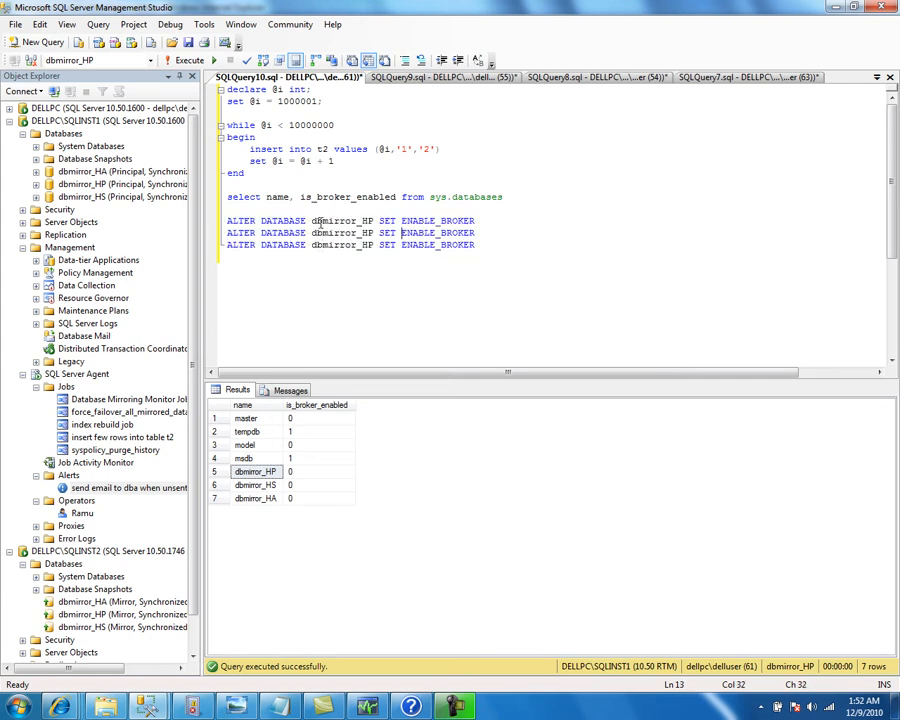
pyautogui.hotkey('shift', 'Left')
pyautogui.write('A')
pyautogui.hotkey('shift', 'Left')
pyautogui.write('S')
pyautogui.press('Home')
pyautogui.press('Down')
pyautogui.hotkey('shift', 'Up')
pyautogui.hotkey('shift', 'Up')
pyautogui.hotkey('shift', 'Up')
pyautogui.press('F5')
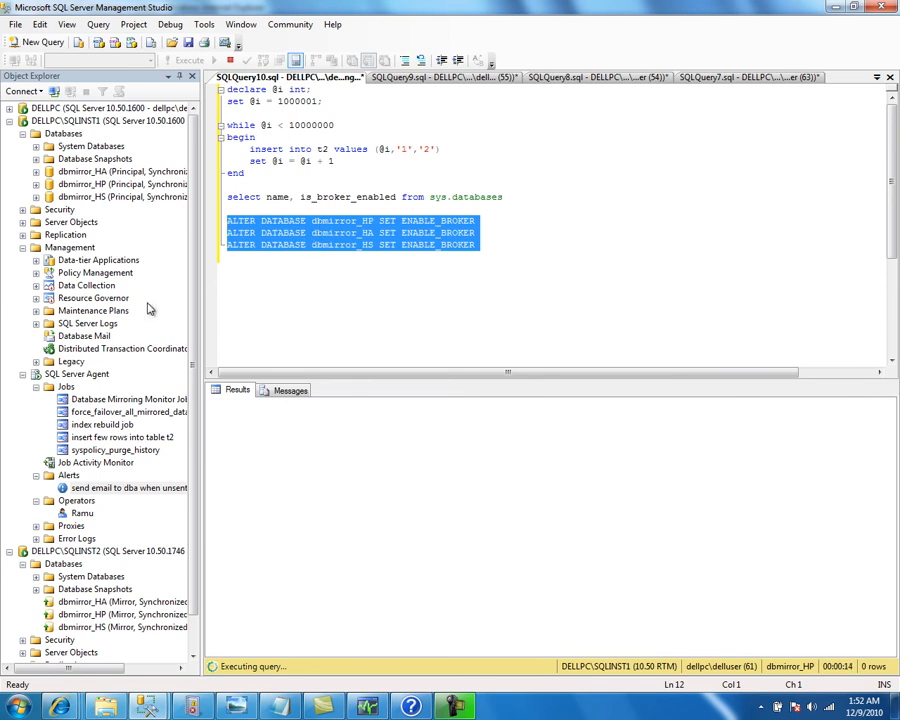
# Stop the SQL Server Agent on SQLINST1 and on SQLINST2
pyautogui.rightClick(74, 377)
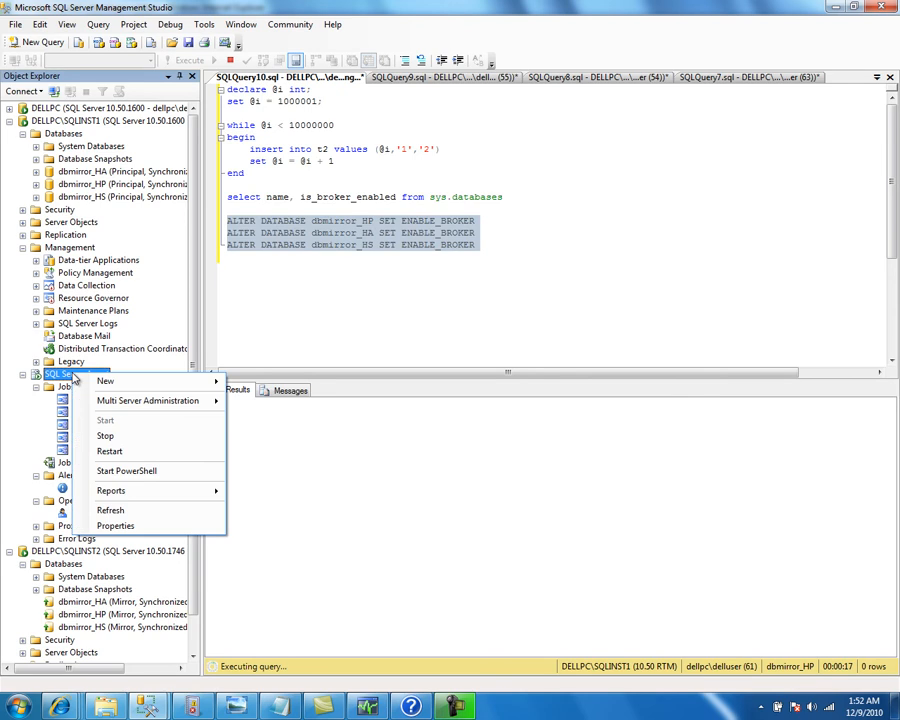
pyautogui.click(114, 438)
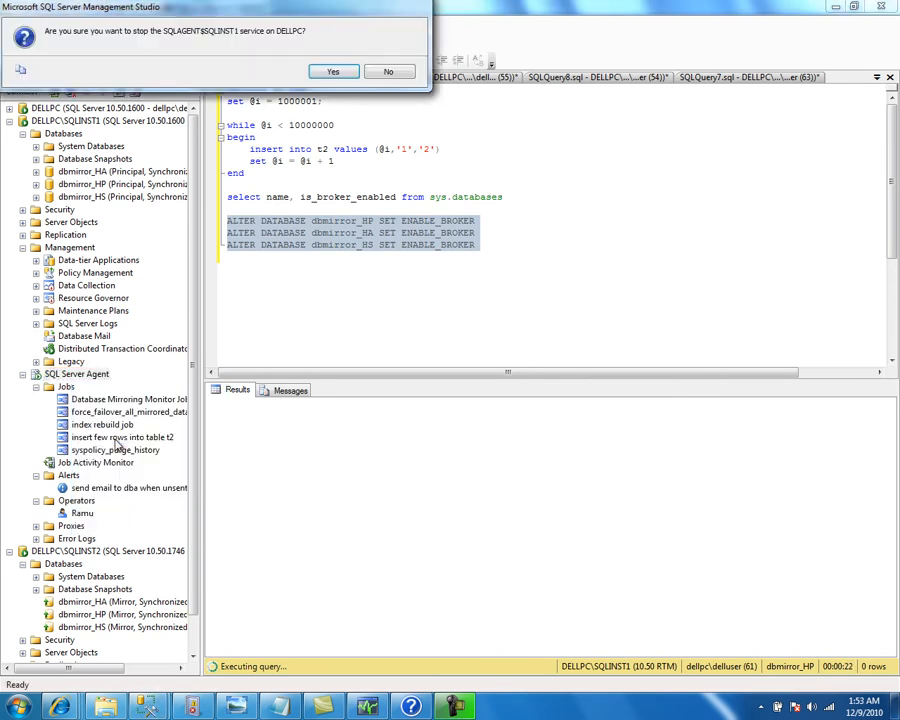
pyautogui.click(330, 72)
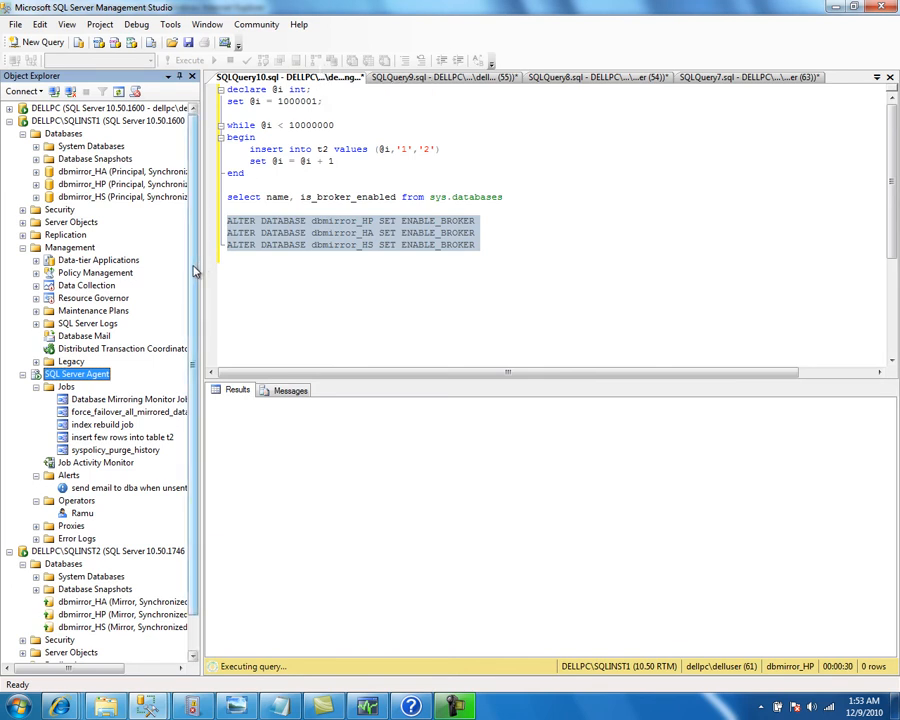
pyautogui.scroll(-1, 193, 336)
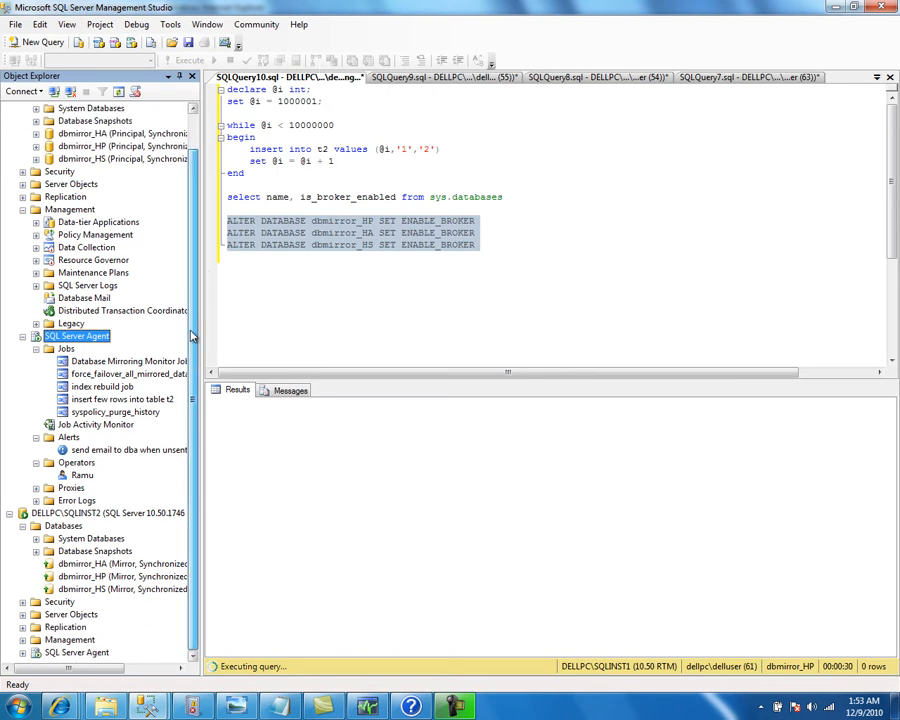
pyautogui.rightClick(76, 652)
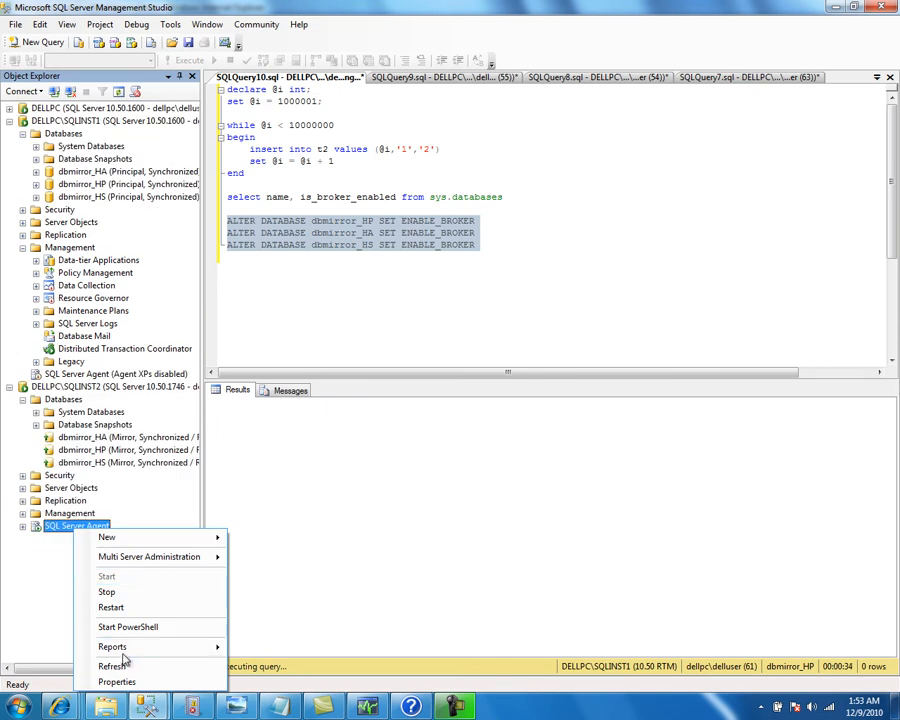
pyautogui.click(124, 592)
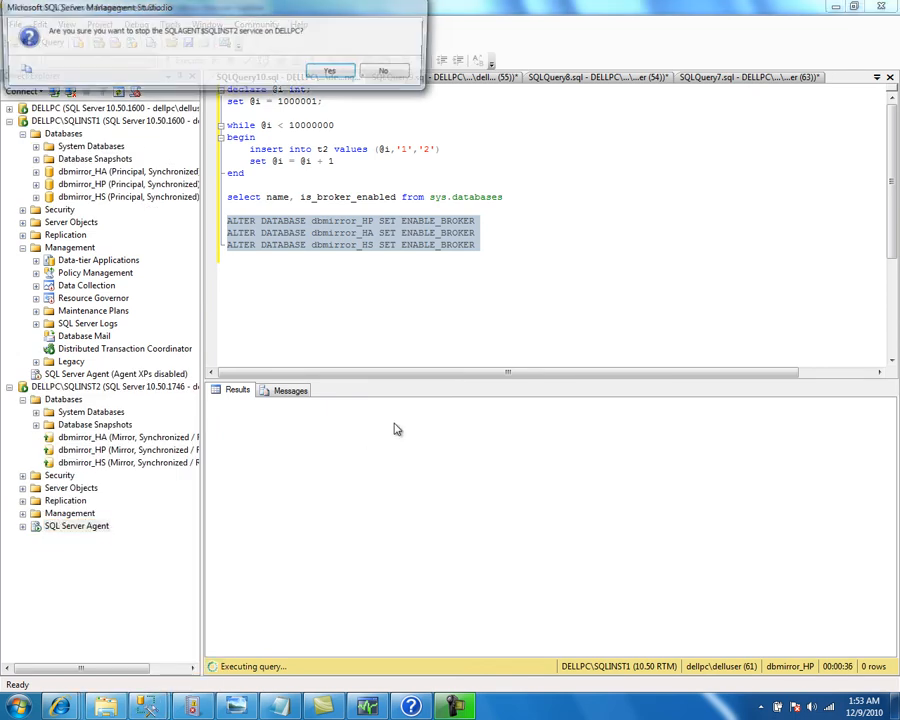
pyautogui.click(334, 73)
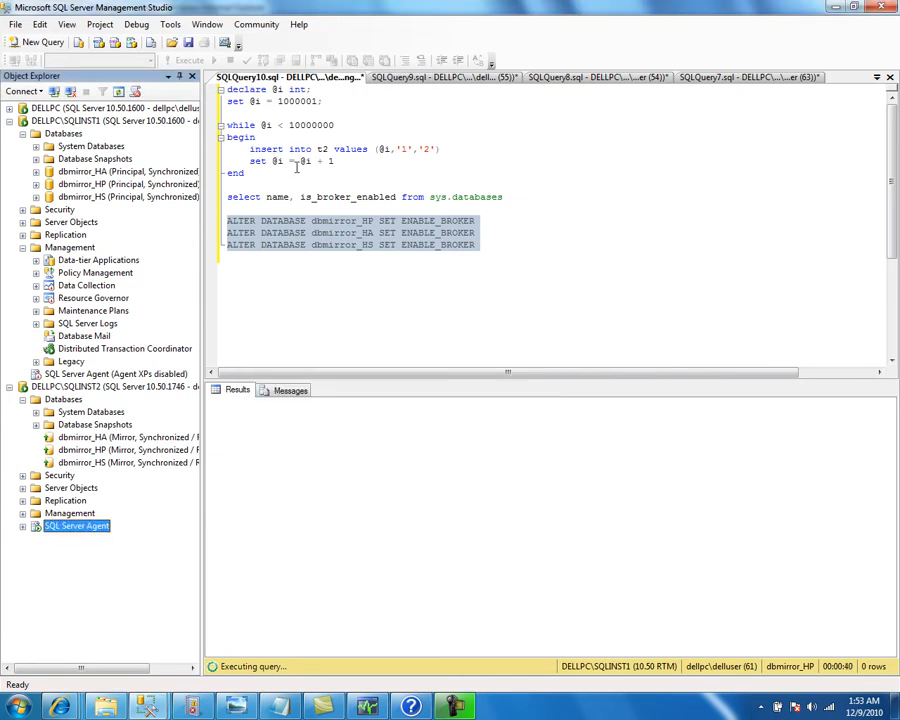
# Cancel the still-running ENABLE_BROKER statements and execute them again
pyautogui.click(259, 237)
pyautogui.moveTo(240, 258); pyautogui.dragTo(213, 222)
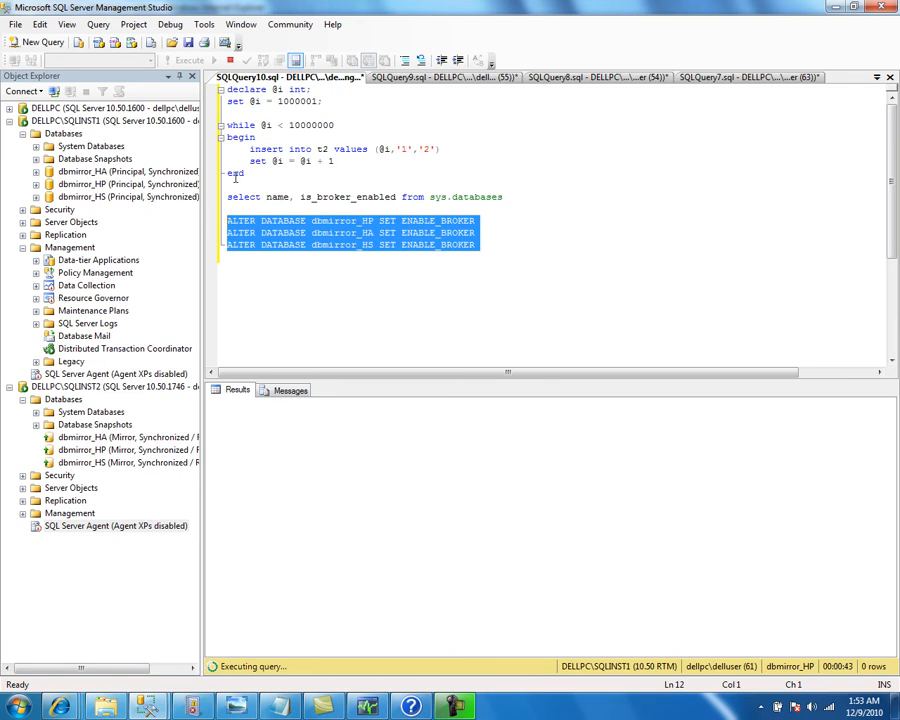
pyautogui.click(229, 60)
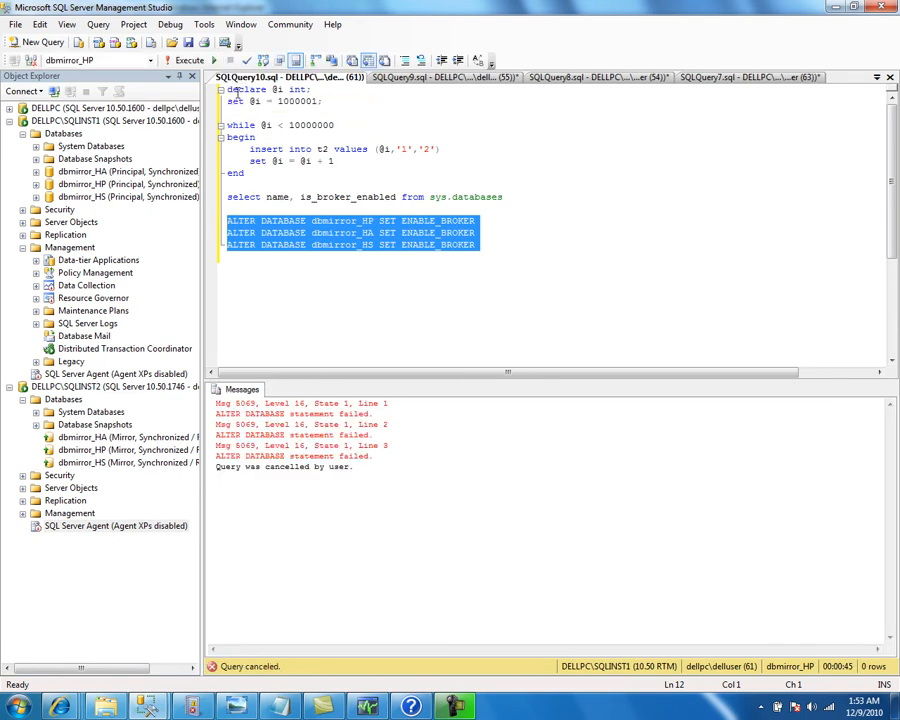
pyautogui.click(182, 60)
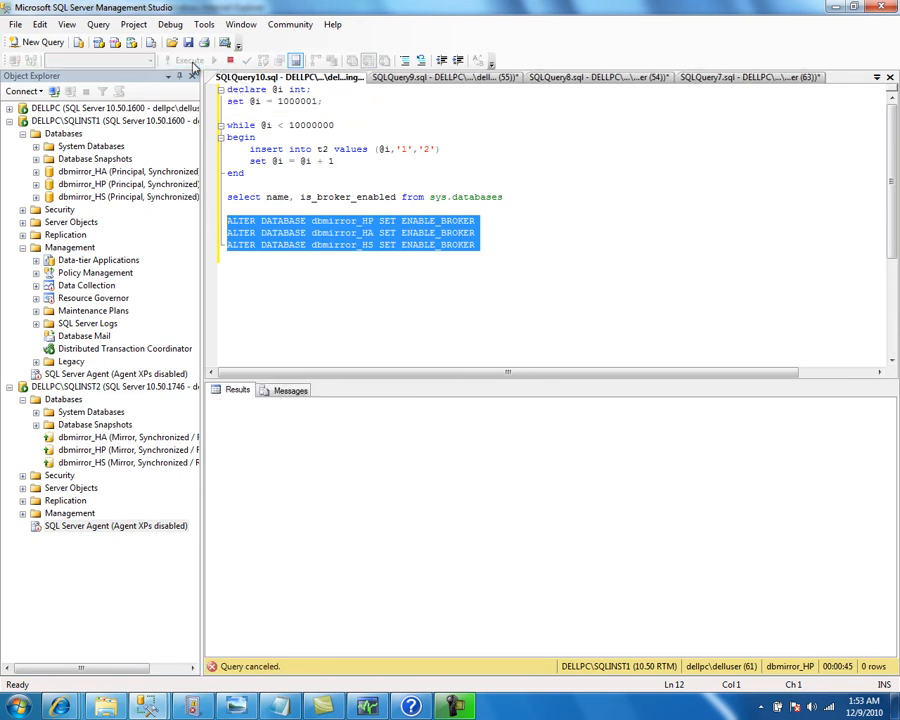
# Launch SQL Server Configuration Manager from the Microsoft SQL Server 2008 R2 Configuration Tools group
pyautogui.click(18, 707)
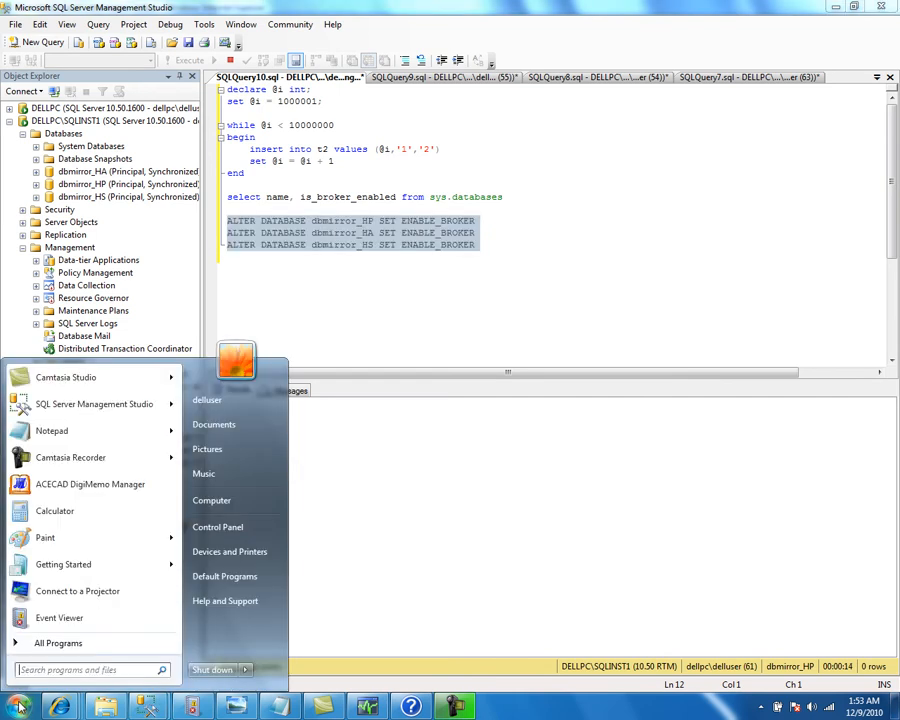
pyautogui.click(118, 643)
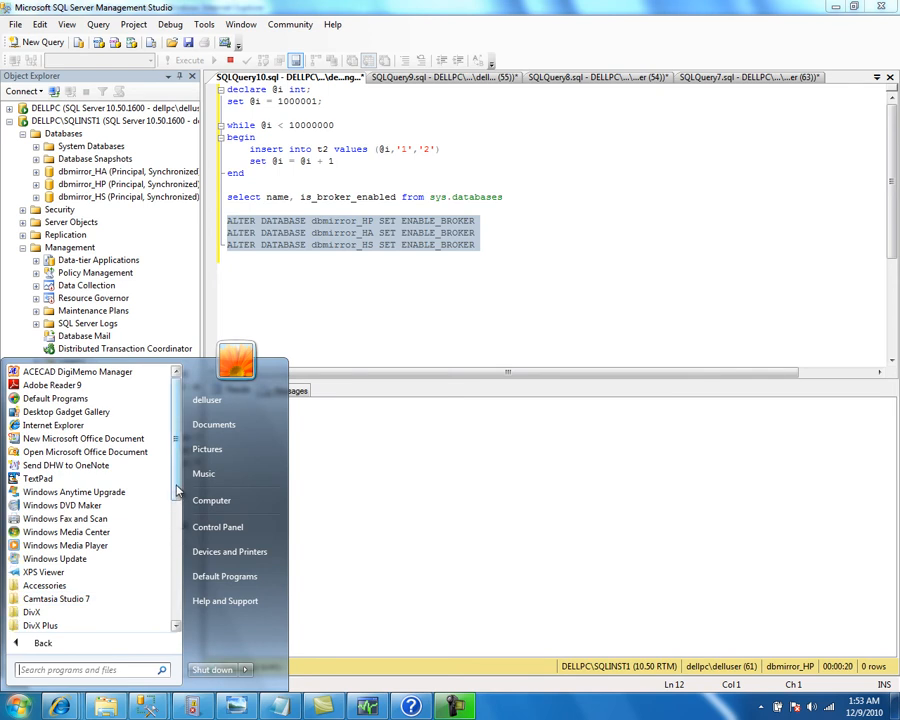
pyautogui.scroll(-5, 176, 520)
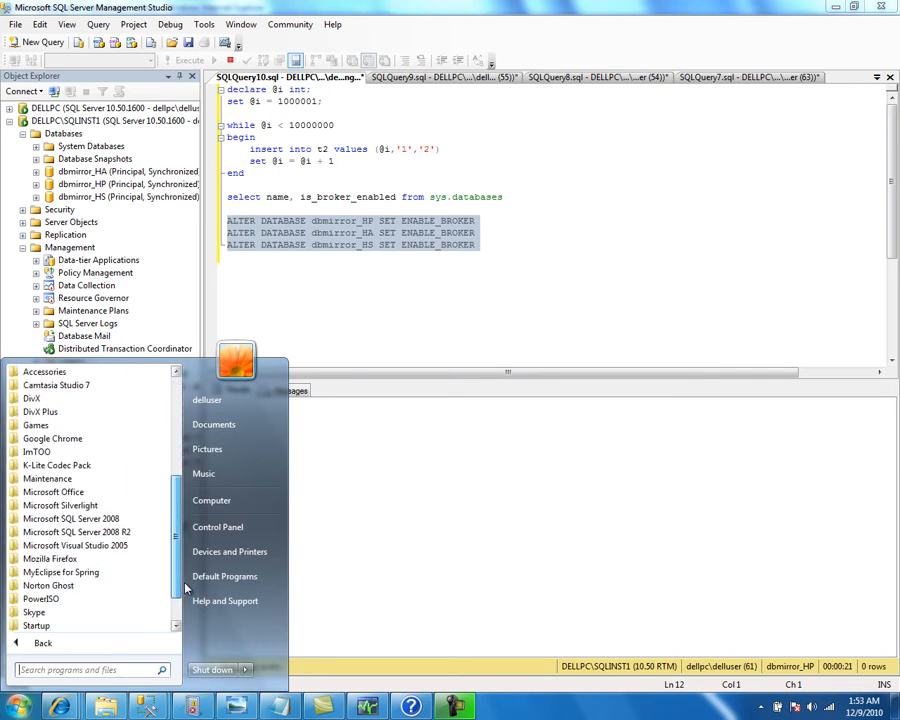
pyautogui.click(129, 532)
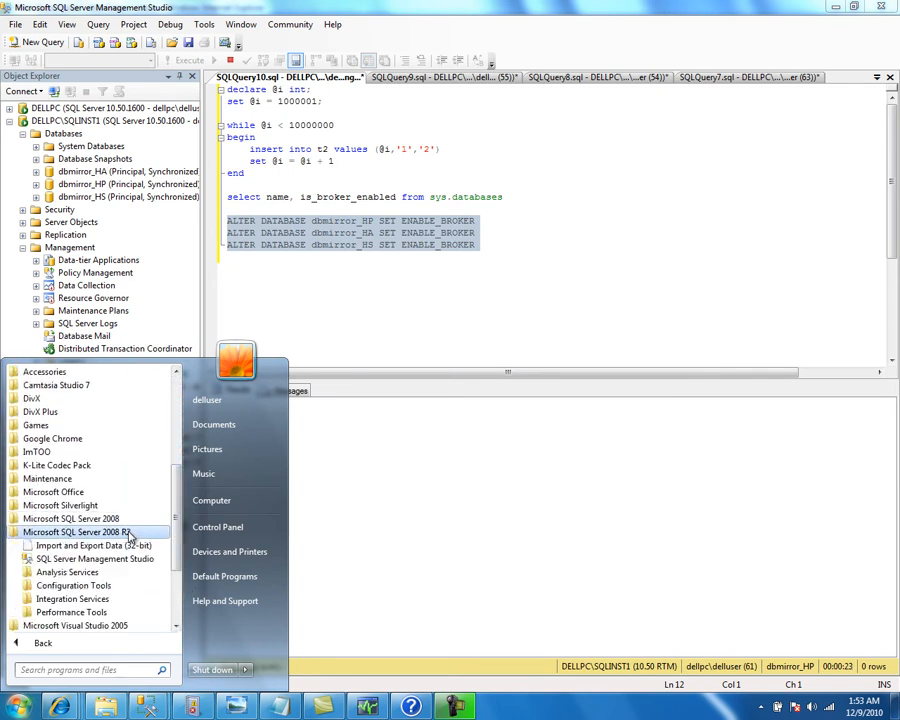
pyautogui.click(68, 586)
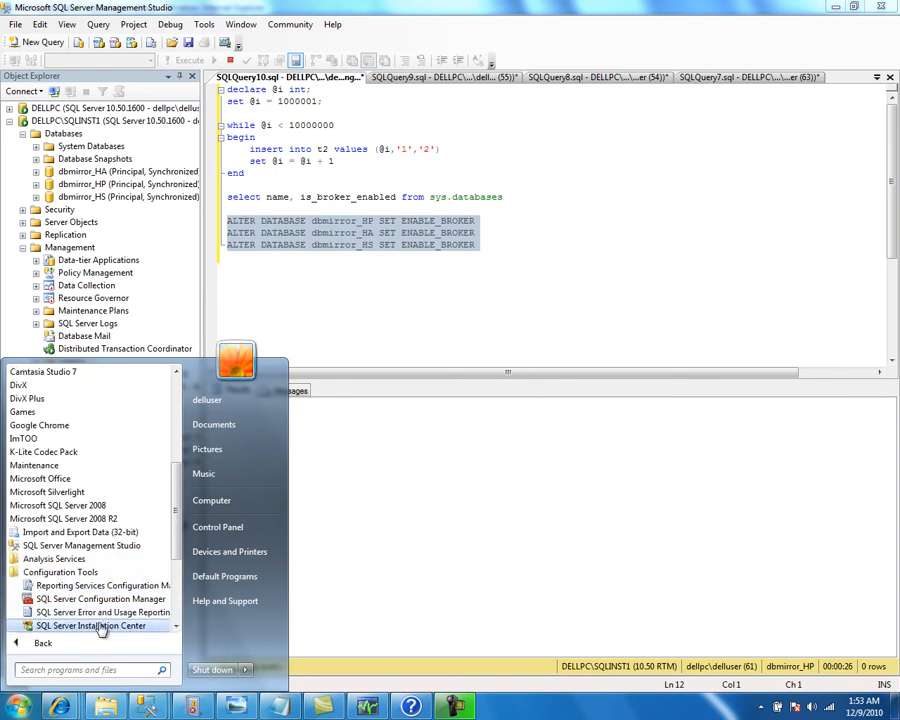
pyautogui.click(108, 600)
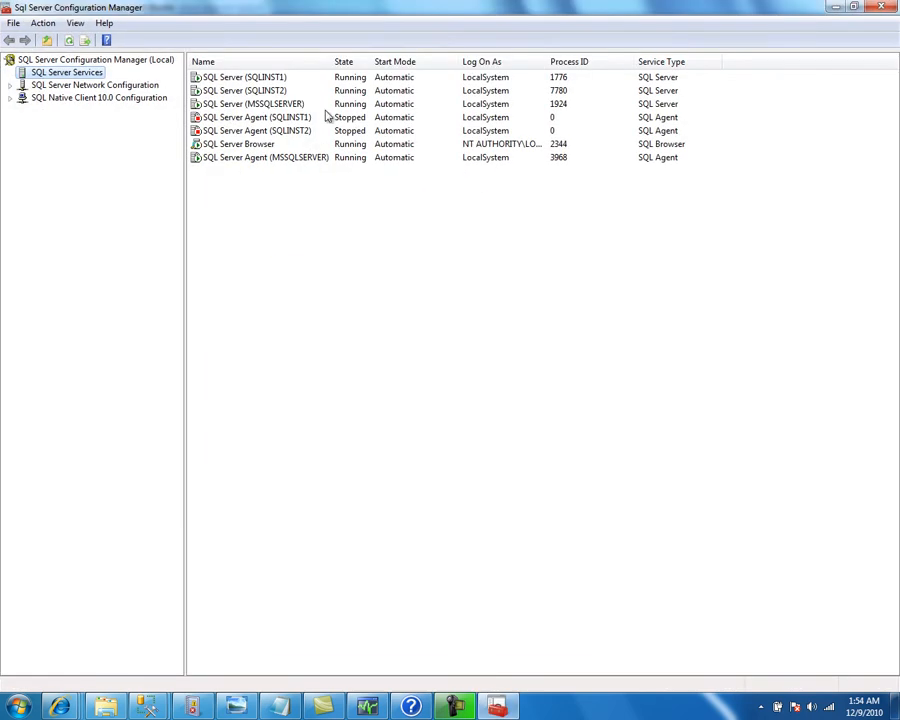
# Widen the Name column to confirm both instance agents are Stopped, then close Configuration Manager
pyautogui.moveTo(331, 61); pyautogui.dragTo(357, 62)
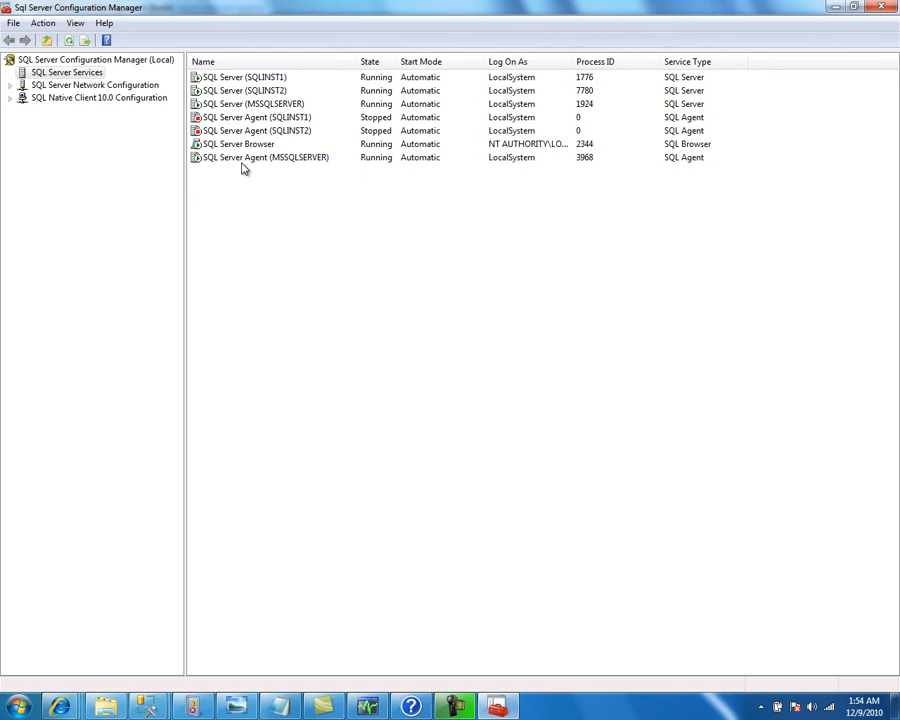
pyautogui.rightClick(497, 707)
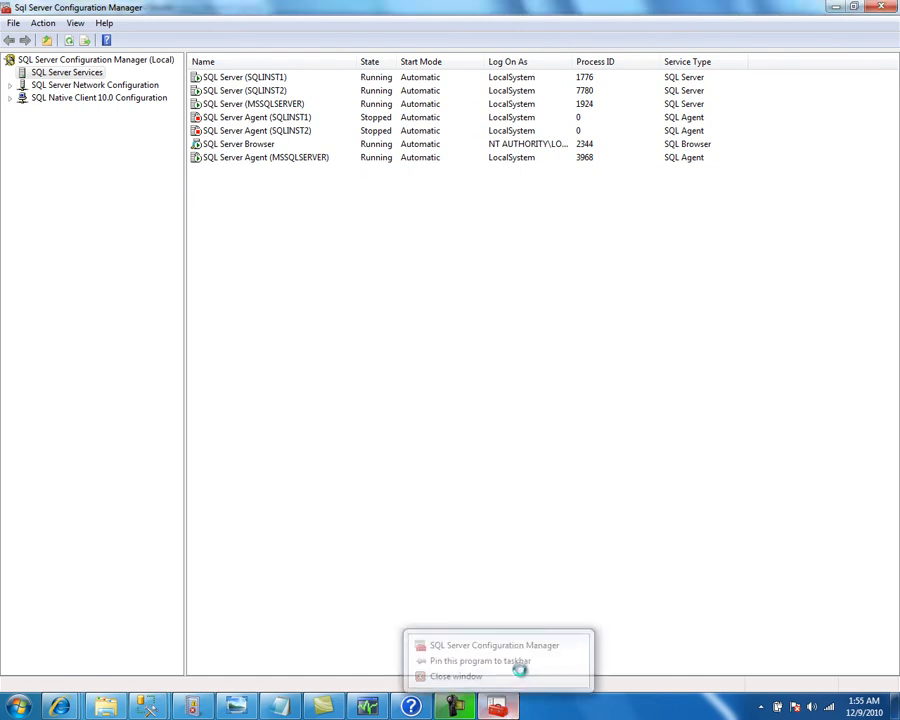
pyautogui.click(519, 673)
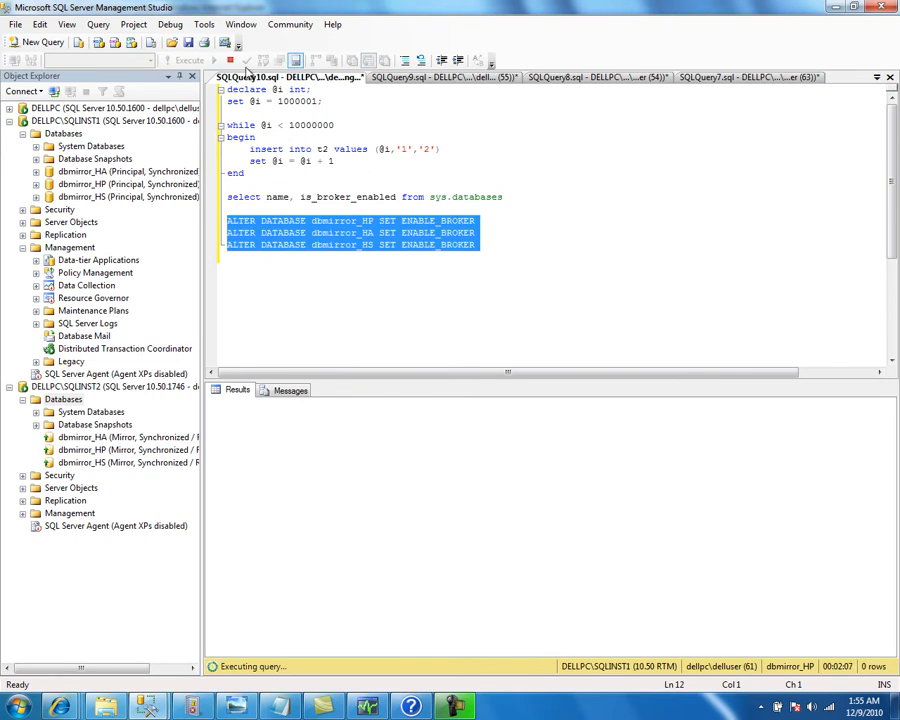
# Cancel the running query and restart the SQLINST1 database engine service
pyautogui.click(232, 61)
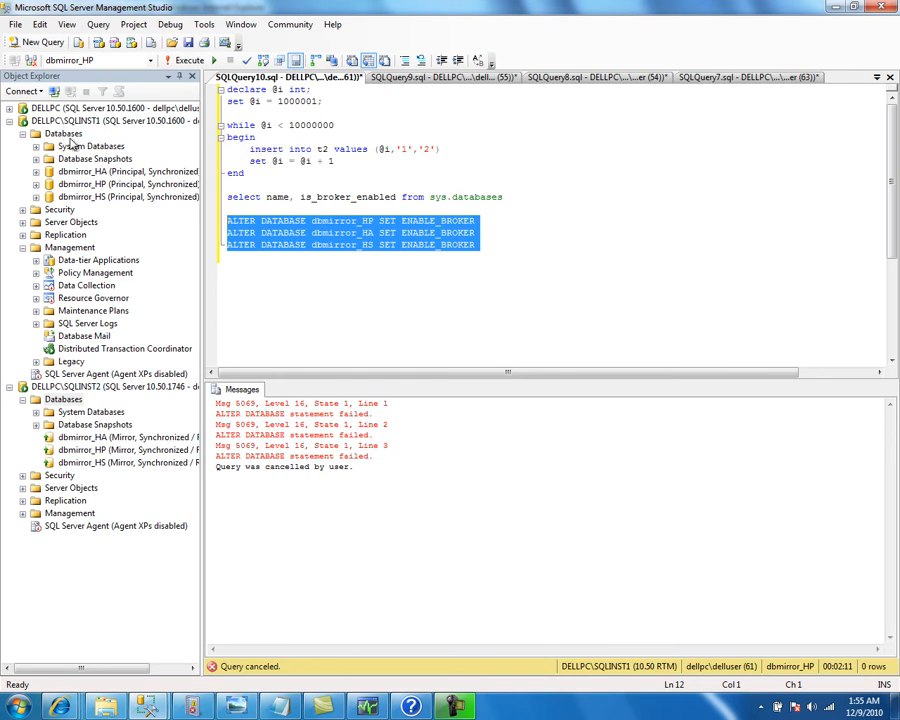
pyautogui.rightClick(60, 121)
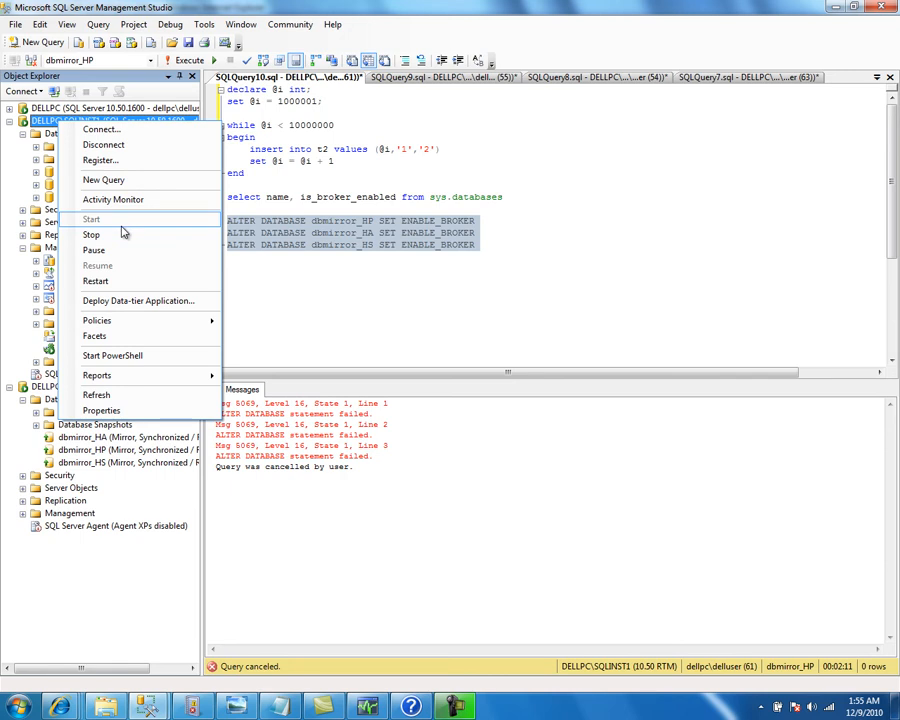
pyautogui.click(96, 281)
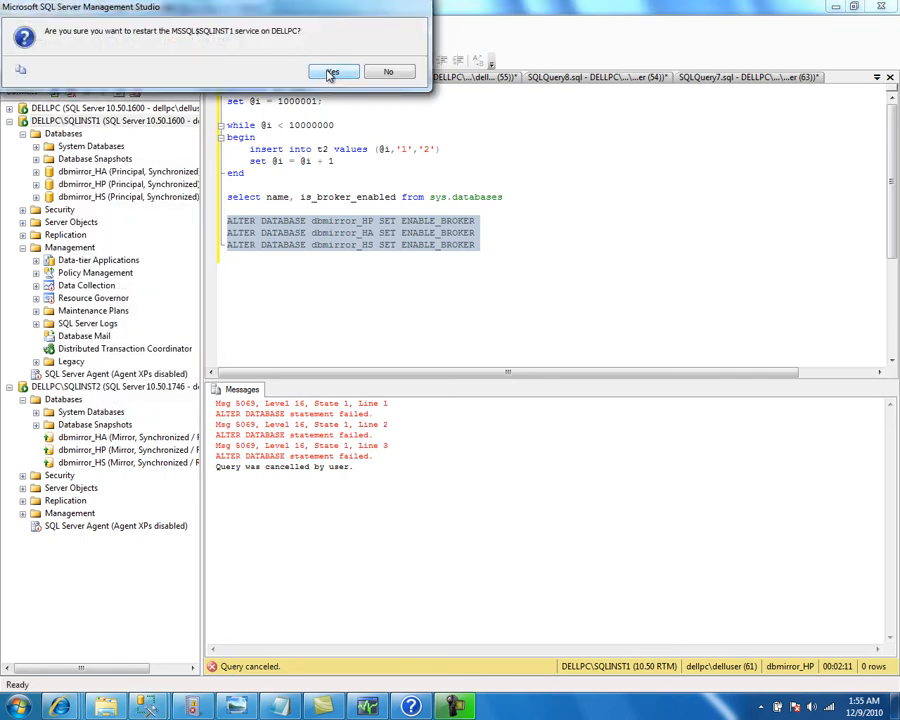
pyautogui.click(334, 72)
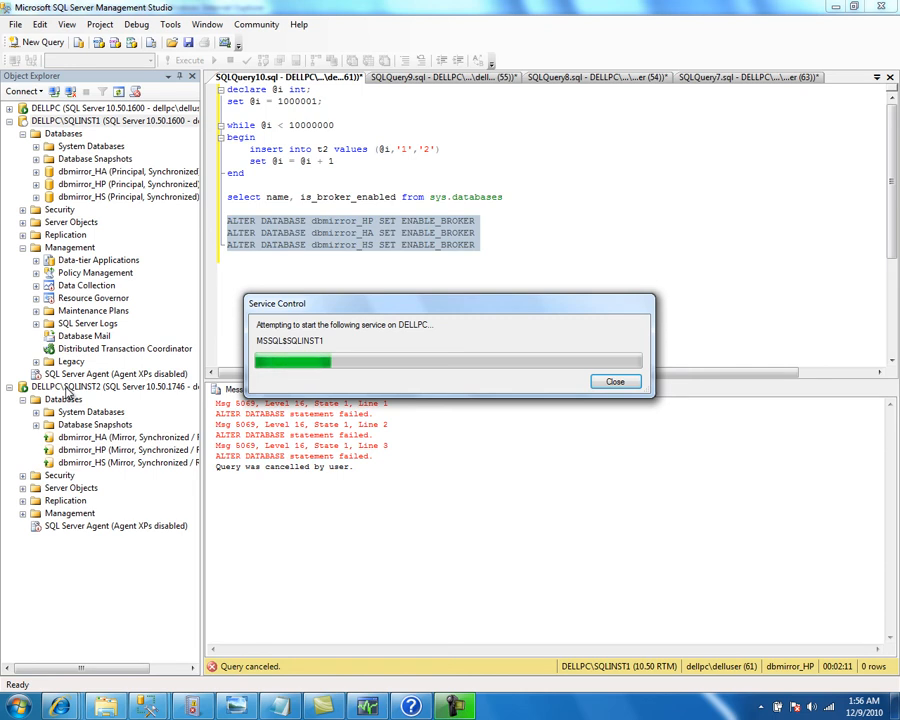
# Restart the SQLINST2 database engine service and refresh the SQLINST1 object tree
pyautogui.click(68, 388)
pyautogui.rightClick(68, 388)
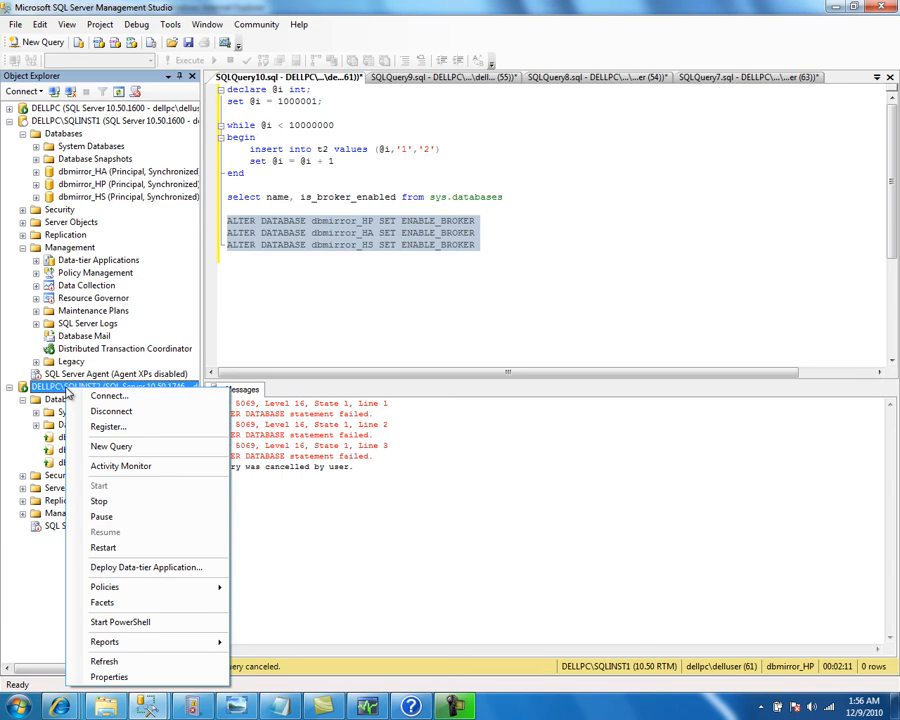
pyautogui.click(104, 548)
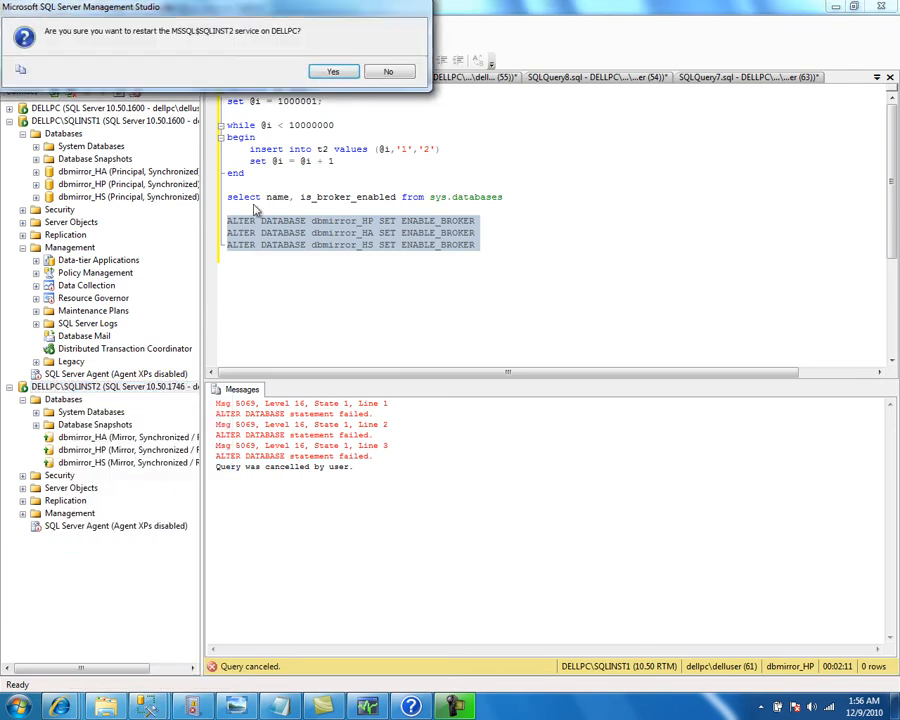
pyautogui.click(334, 71)
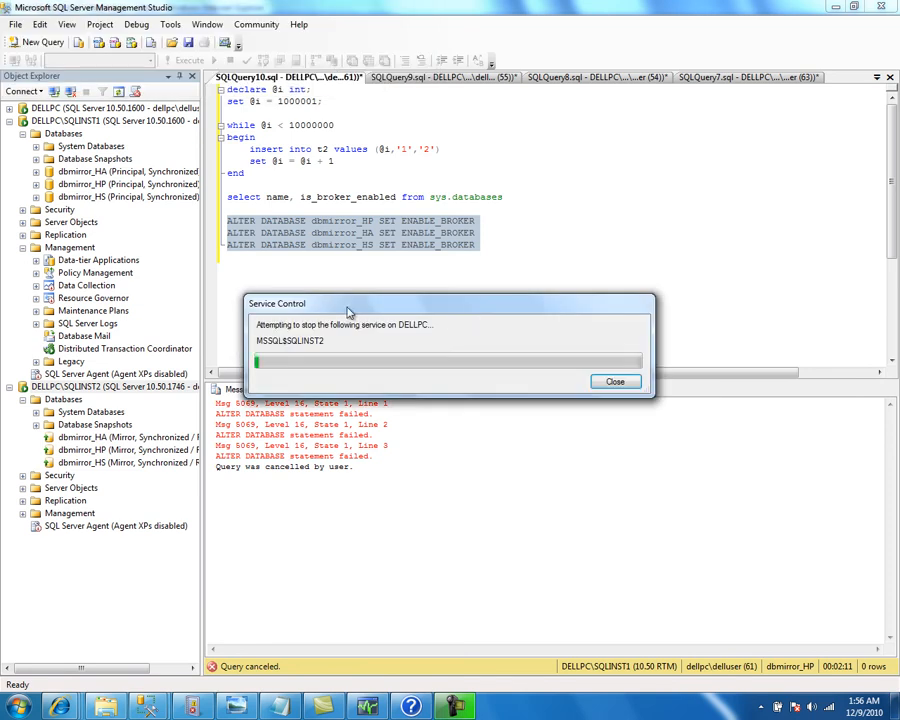
pyautogui.click(73, 122)
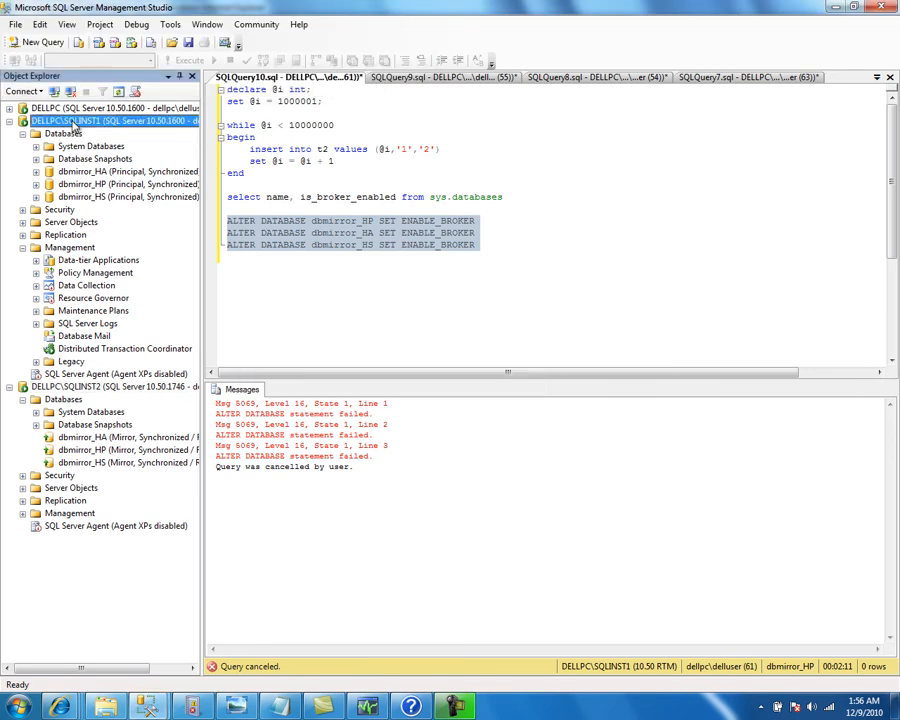
pyautogui.rightClick(73, 122)
pyautogui.click(115, 396)
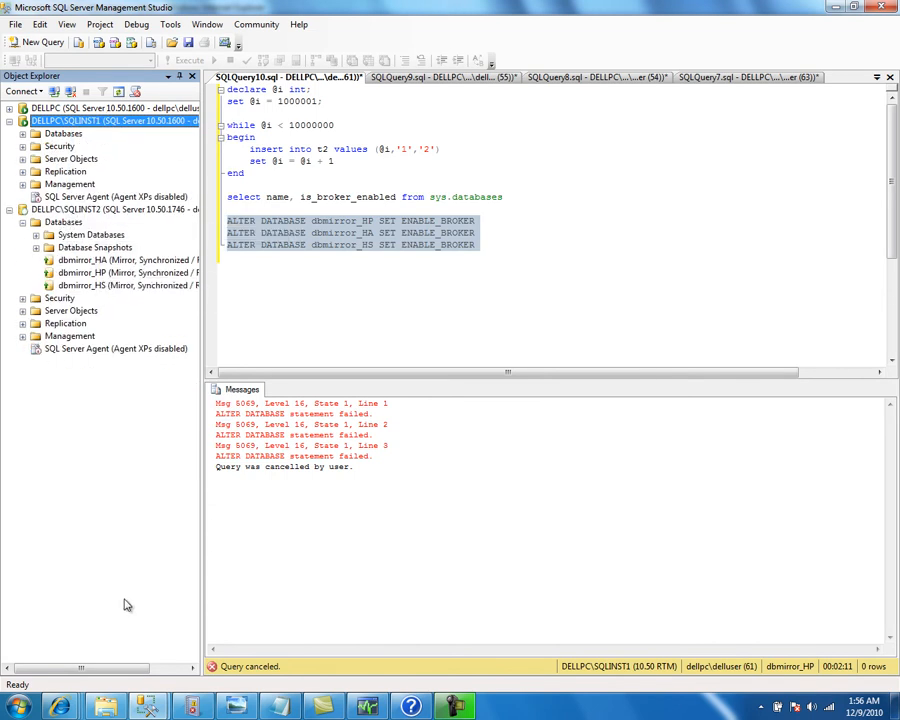
# Execute the three ALTER DATABASE … SET ENABLE_BROKER statements again; they fail with Msg 9778
pyautogui.moveTo(148, 710)
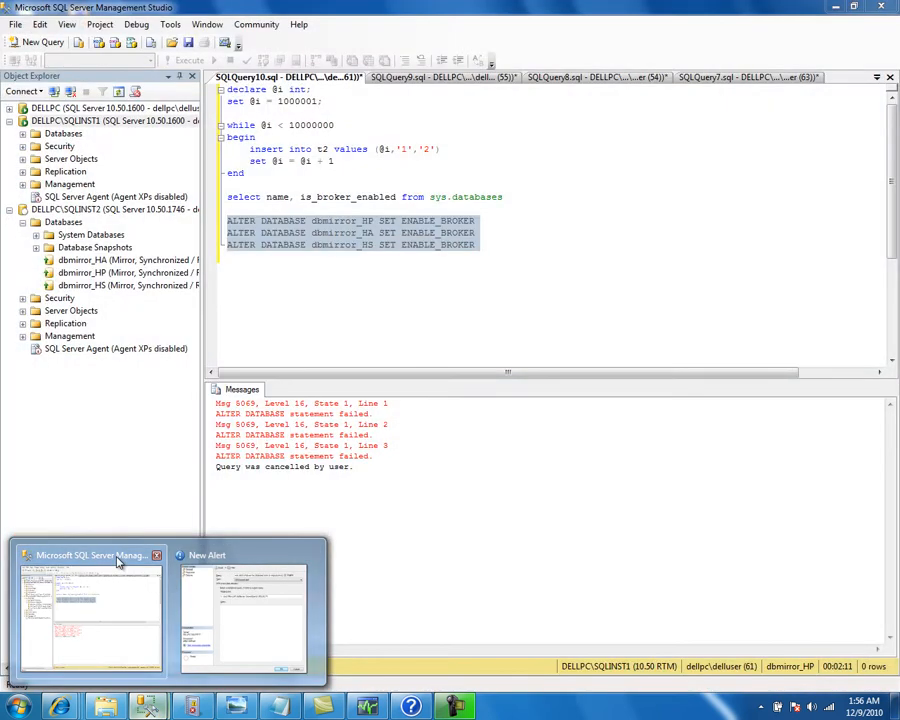
pyautogui.click(120, 560)
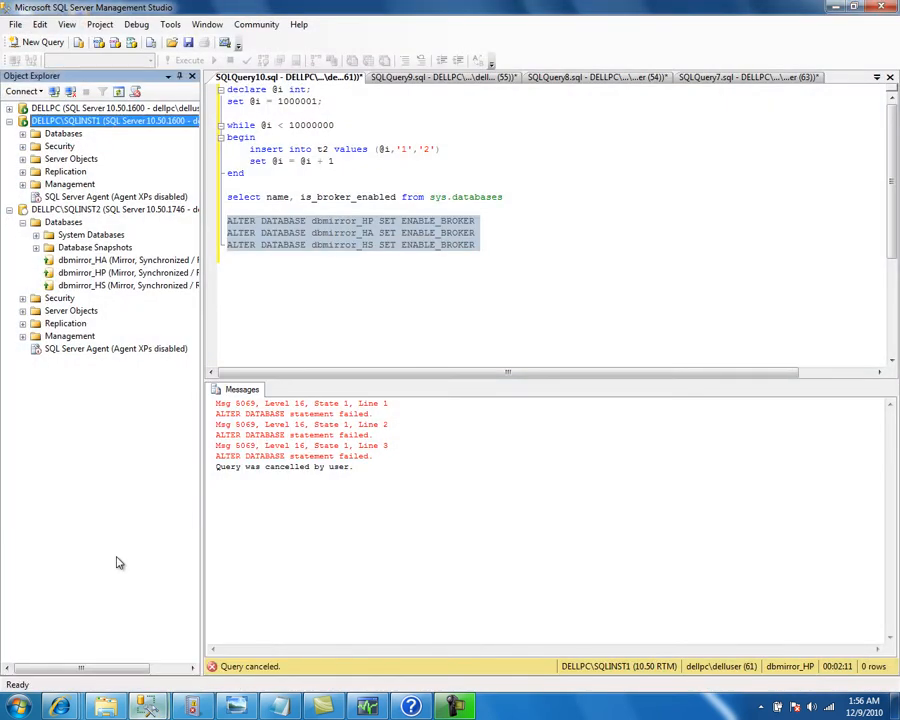
pyautogui.click(68, 211)
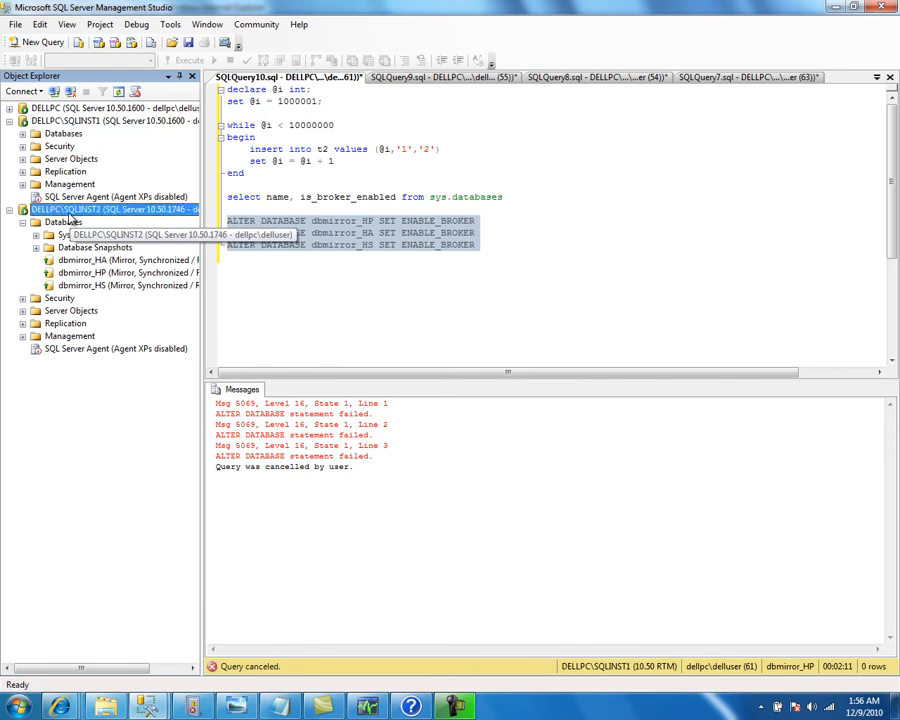
pyautogui.click(235, 267)
pyautogui.moveTo(235, 263); pyautogui.dragTo(211, 224)
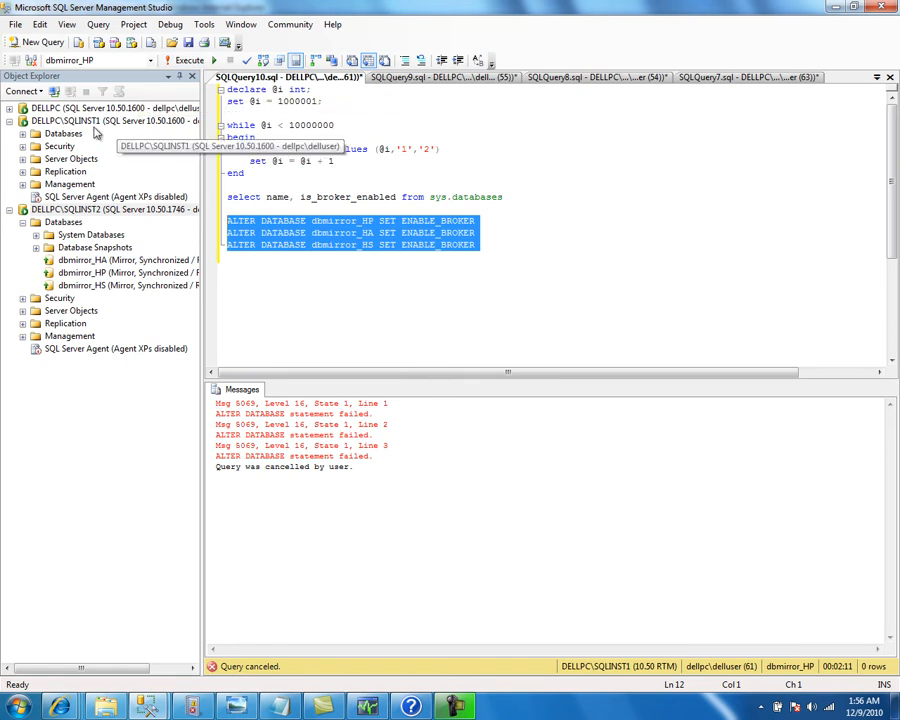
pyautogui.doubleClick(68, 136)
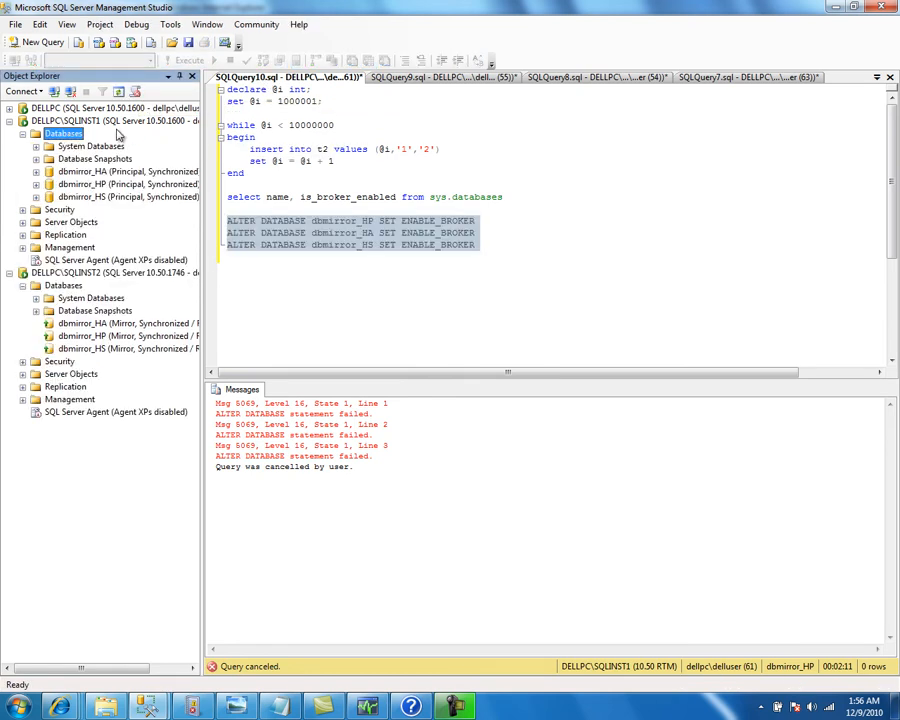
pyautogui.click(229, 251)
pyautogui.moveTo(229, 251); pyautogui.dragTo(208, 222)
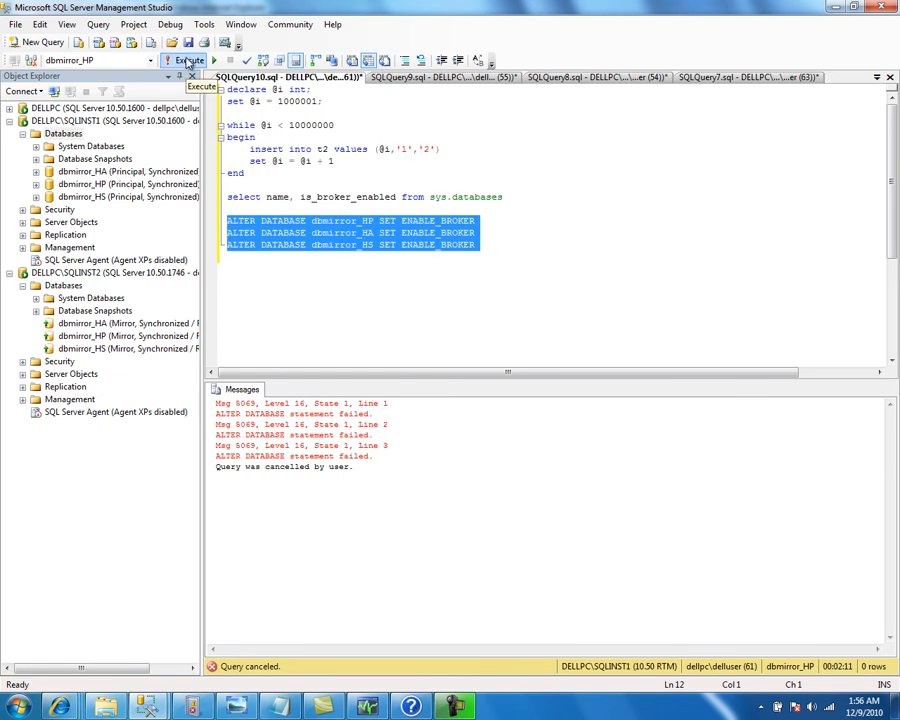
pyautogui.click(187, 61)
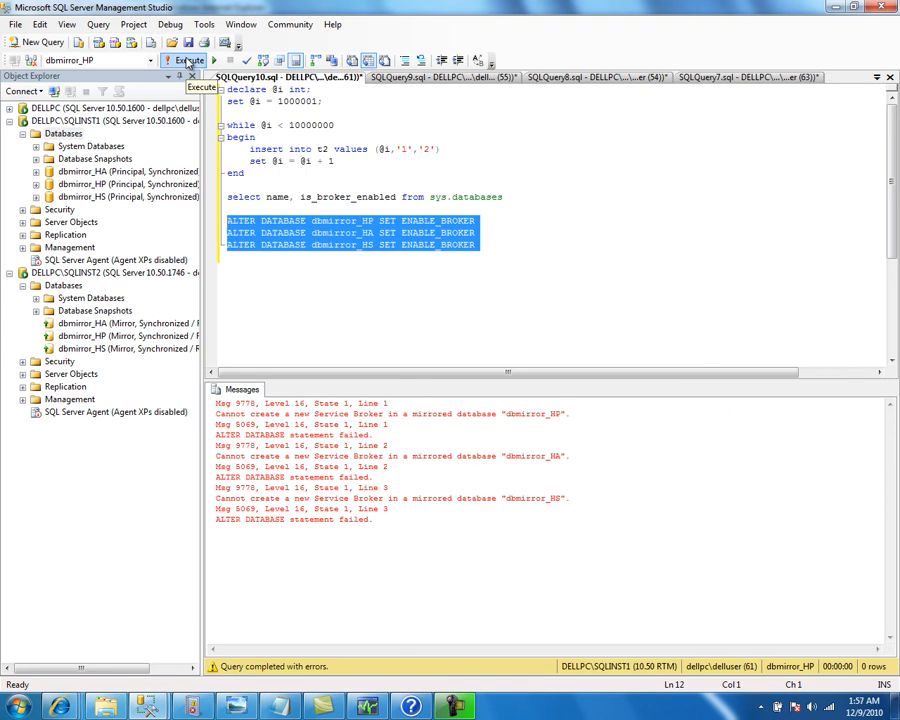
# Rerun the broker status query, which still shows 0 for the mirrored databases
pyautogui.click(505, 196)
pyautogui.hotkey('shift', 'Home')
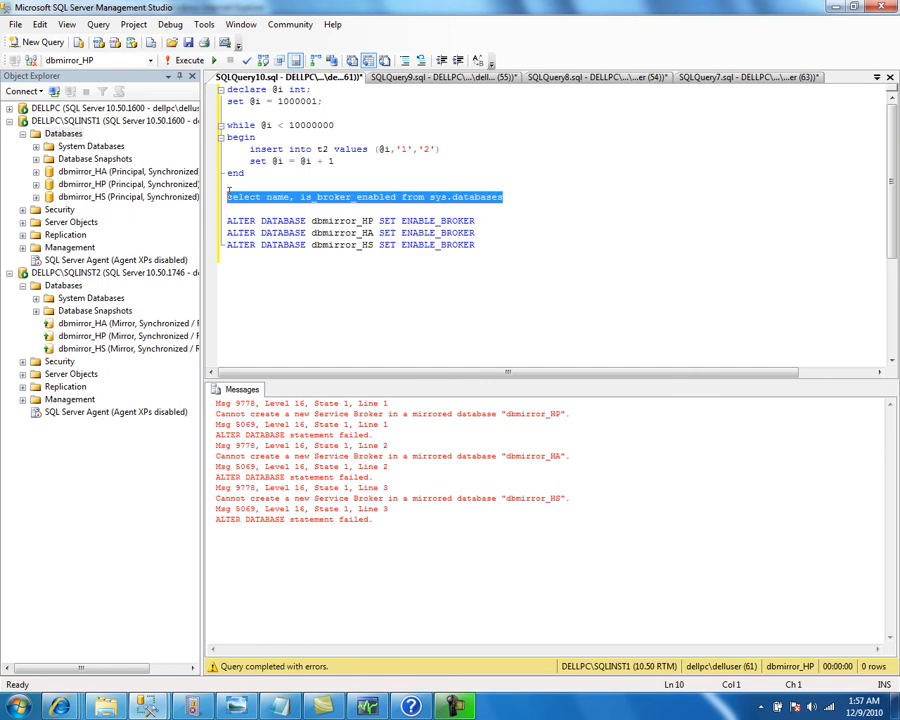
pyautogui.click(180, 61)
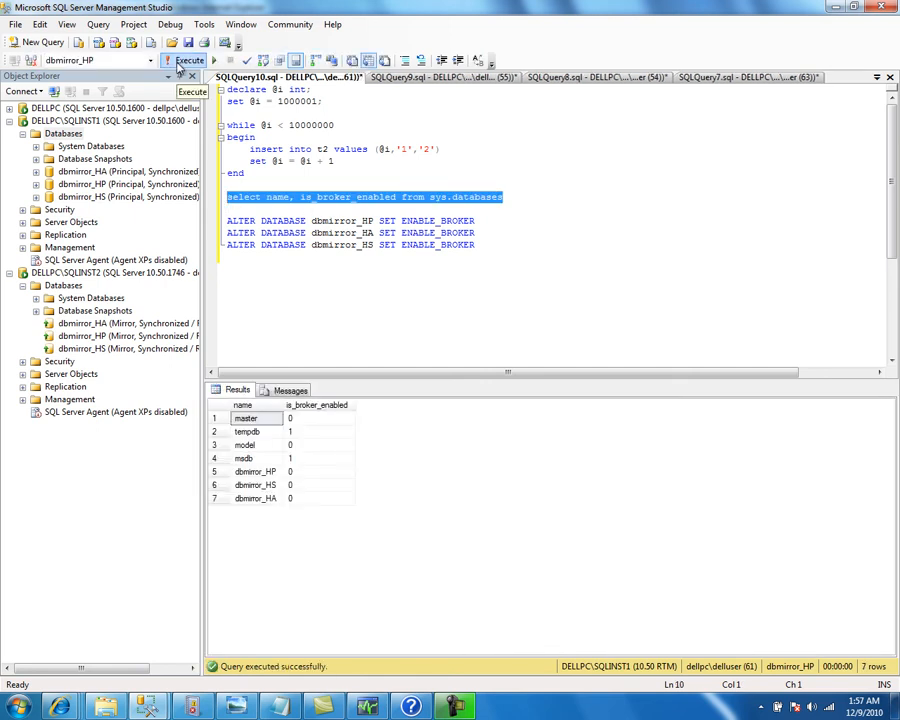
pyautogui.moveTo(478, 246); pyautogui.dragTo(216, 218)
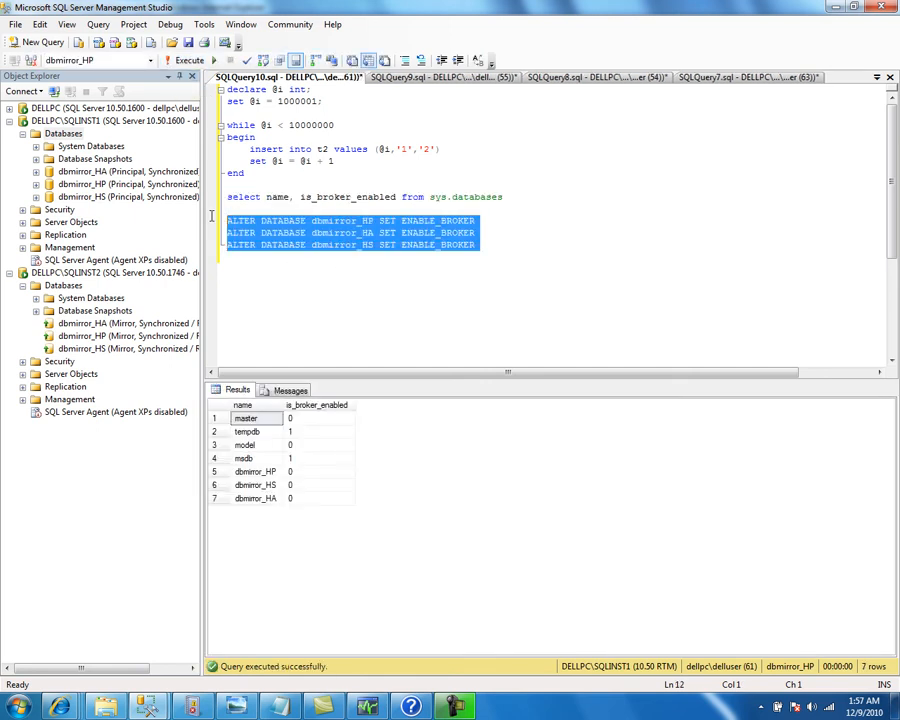
# Retarget the first ENABLE_BROKER statement to master, run it, then rerun the broker status query
pyautogui.click(188, 61)
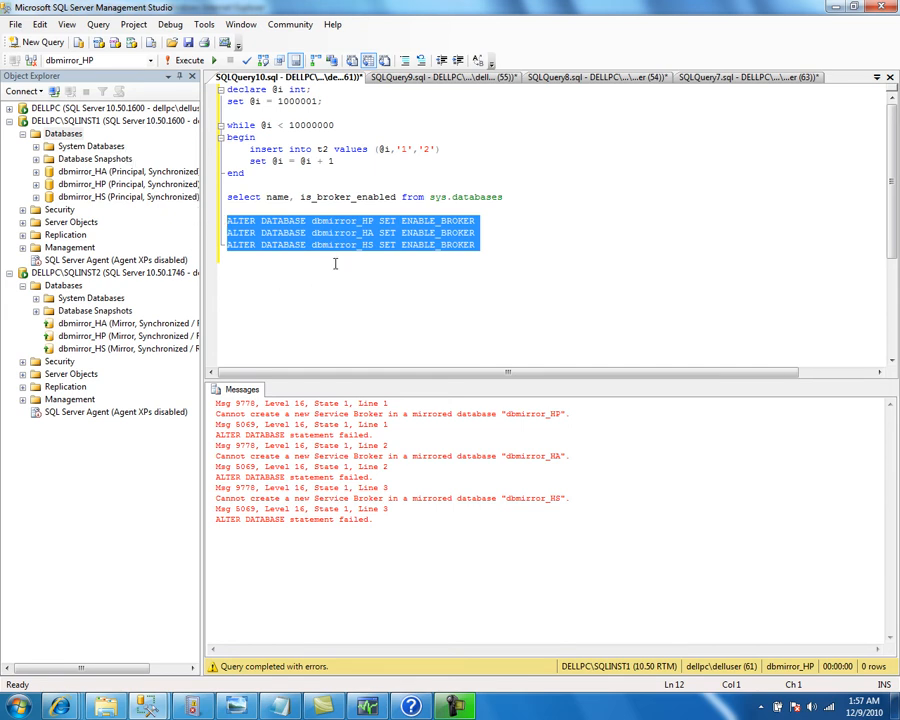
pyautogui.click(477, 221)
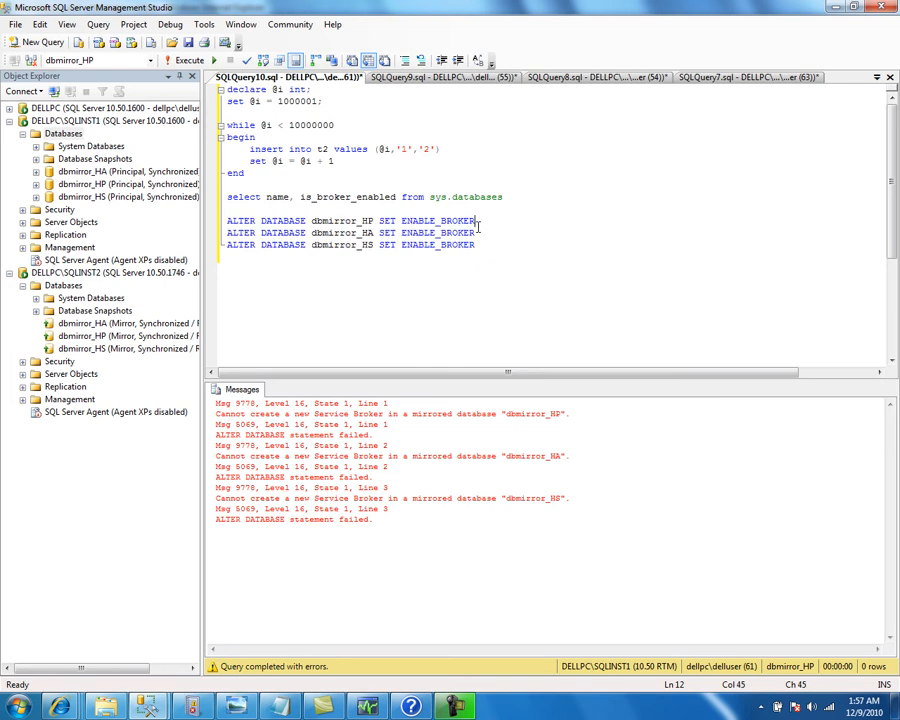
pyautogui.doubleClick(352, 222)
pyautogui.write('master')
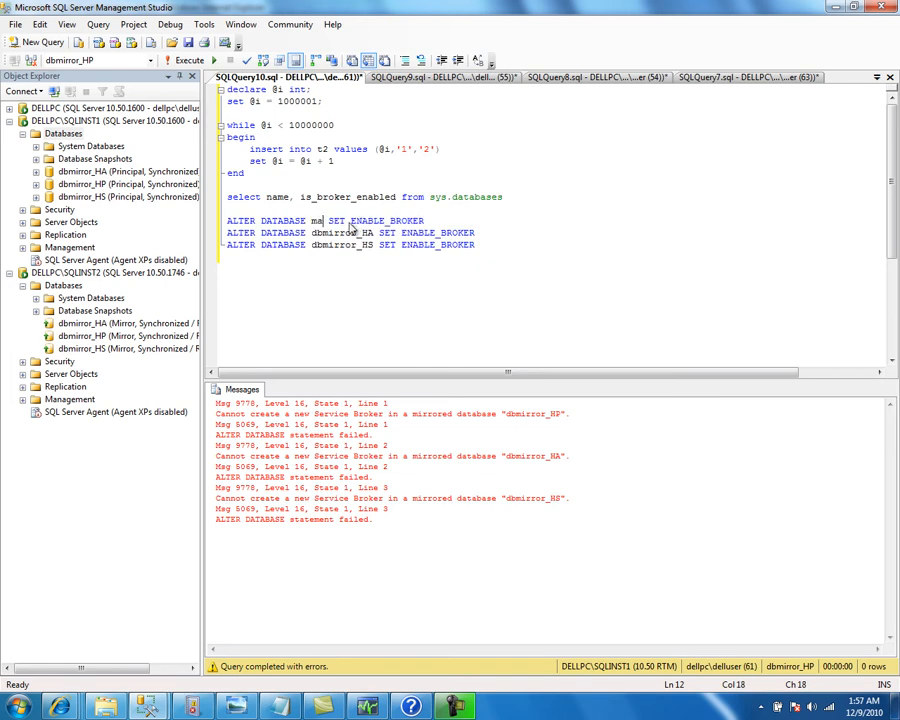
pyautogui.press('Home')
pyautogui.hotkey('shift', 'End')
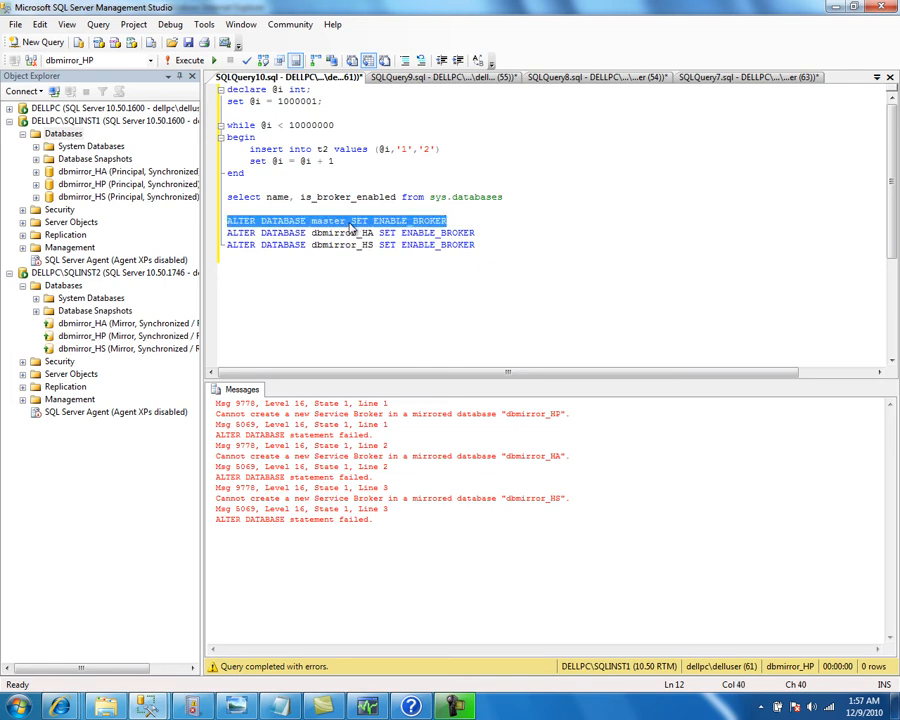
pyautogui.press('F5')
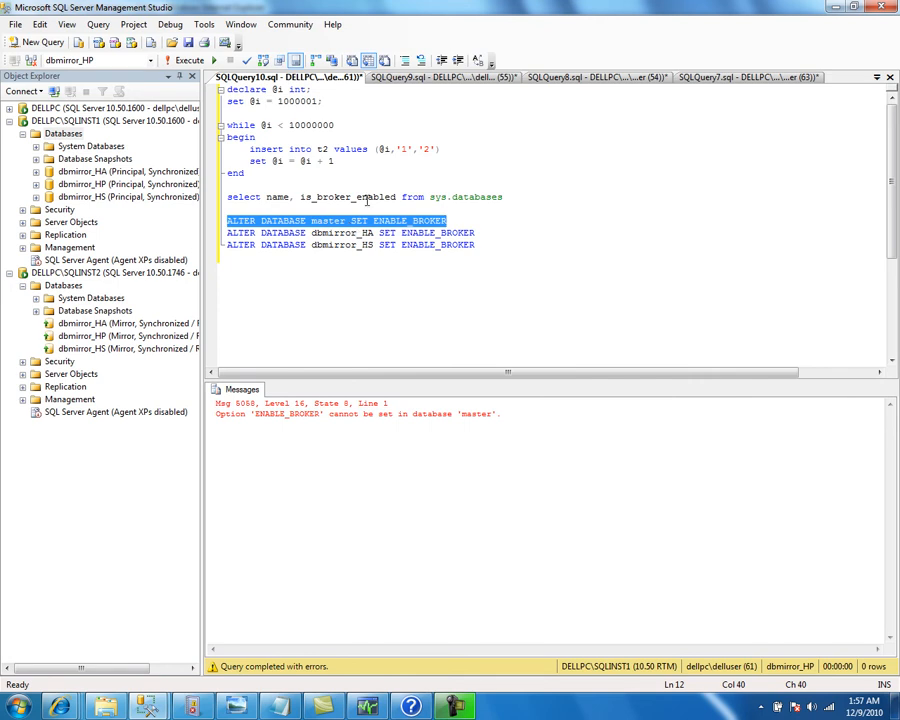
pyautogui.doubleClick(336, 222)
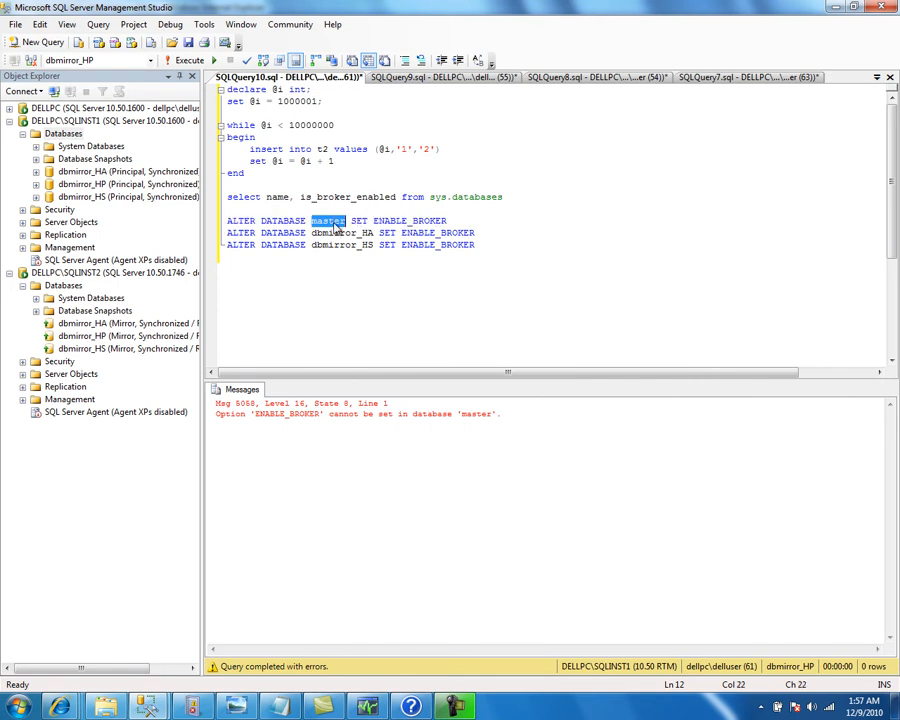
pyautogui.click(337, 208)
pyautogui.moveTo(297, 208); pyautogui.dragTo(228, 201)
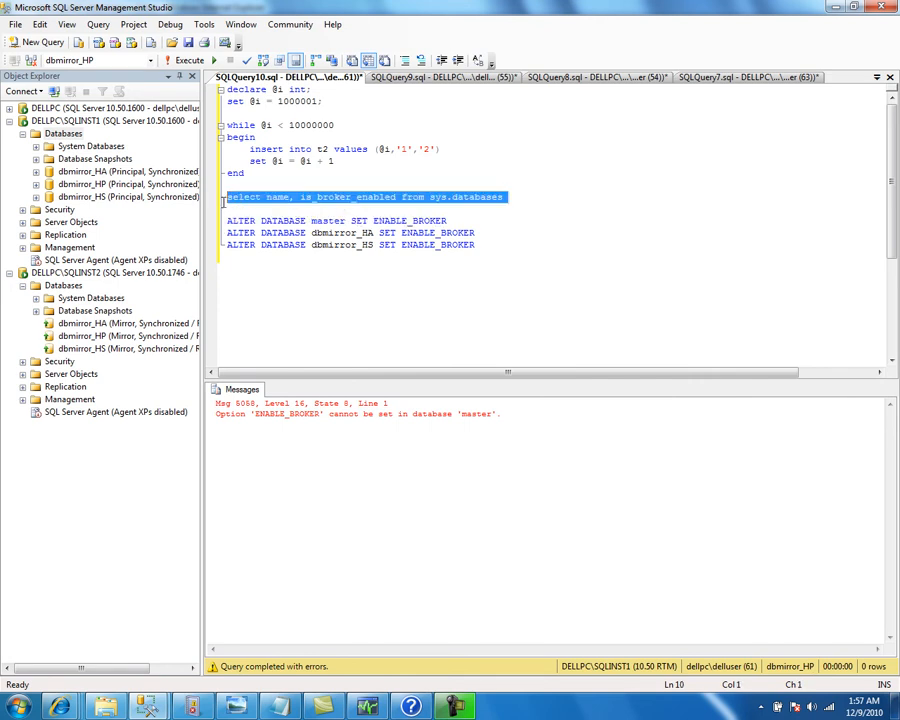
pyautogui.press('F5')
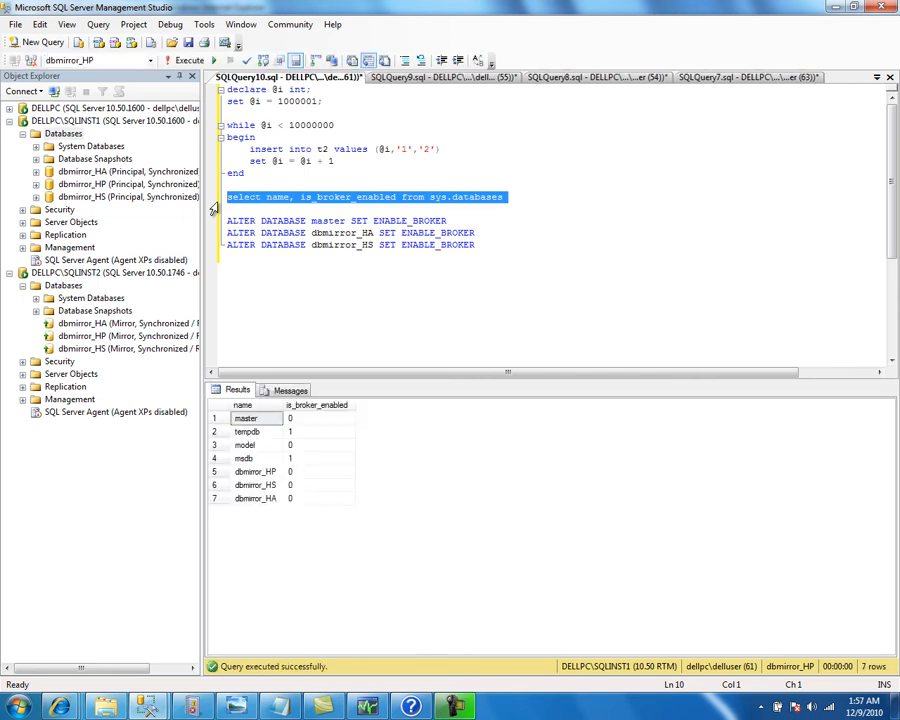
# Change the statement's target to model and run it, which fails with Msg 5058
pyautogui.doubleClick(326, 222)
pyautogui.write('model')
pyautogui.press('Home')
pyautogui.hotkey('shift', 'End')
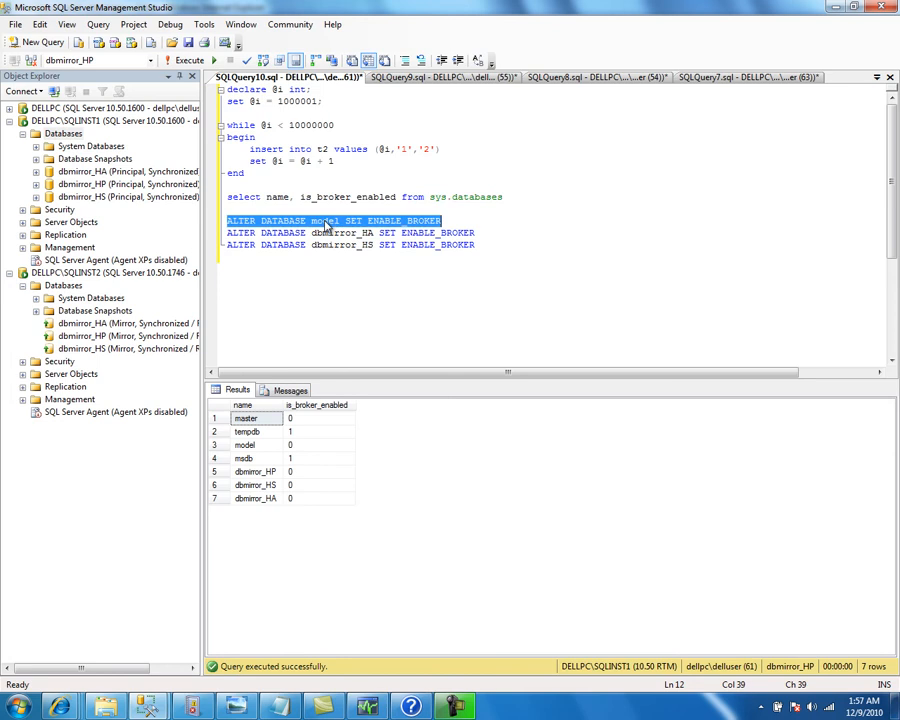
pyautogui.press('F5')
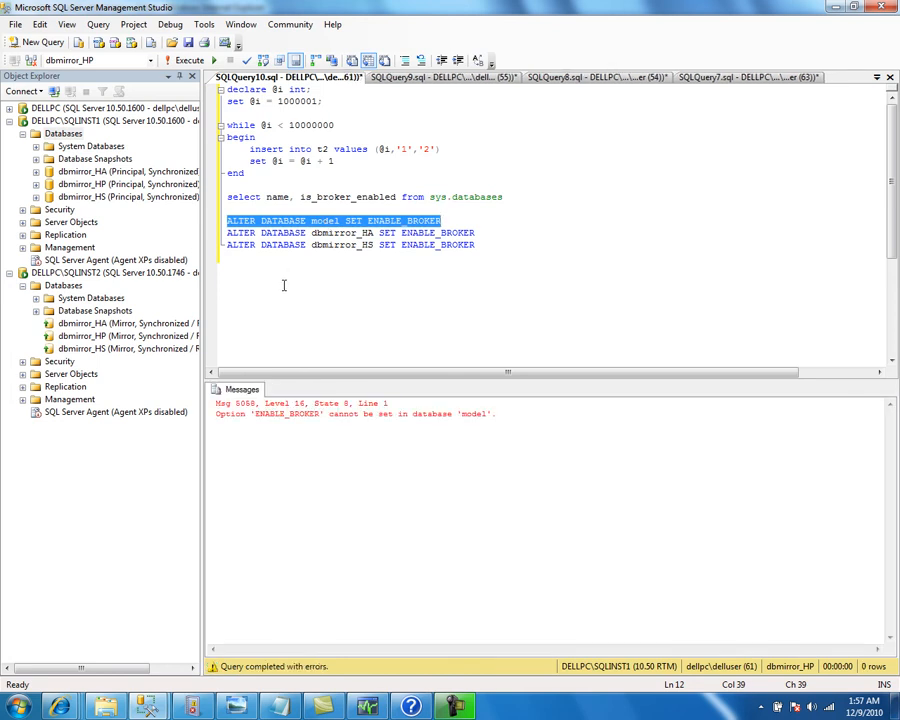
pyautogui.click(273, 304)
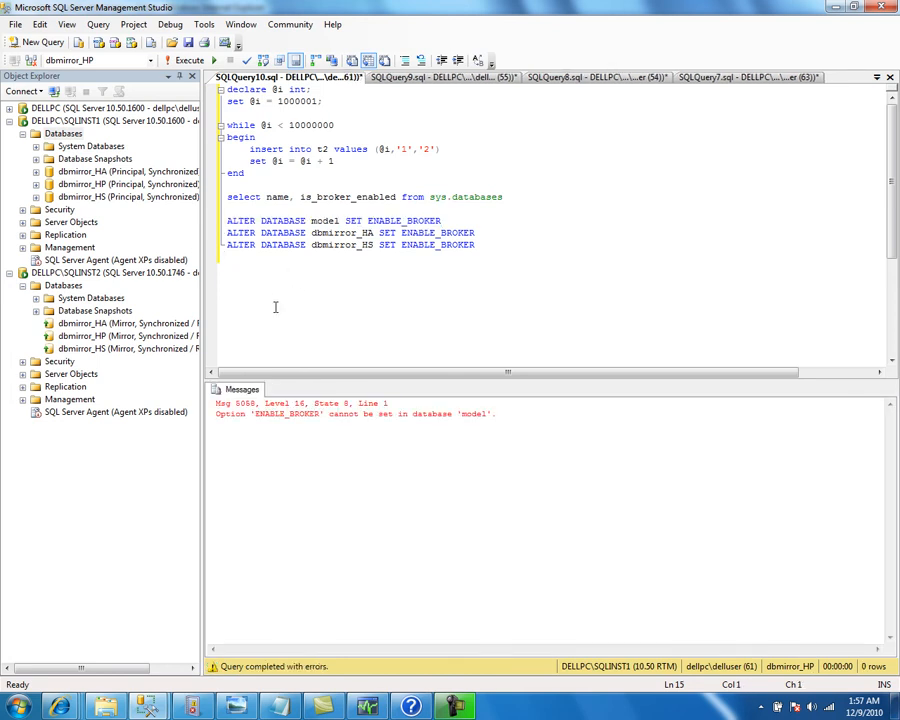
# Create a database named newdb on SQLINST1 with default files
pyautogui.rightClick(70, 133)
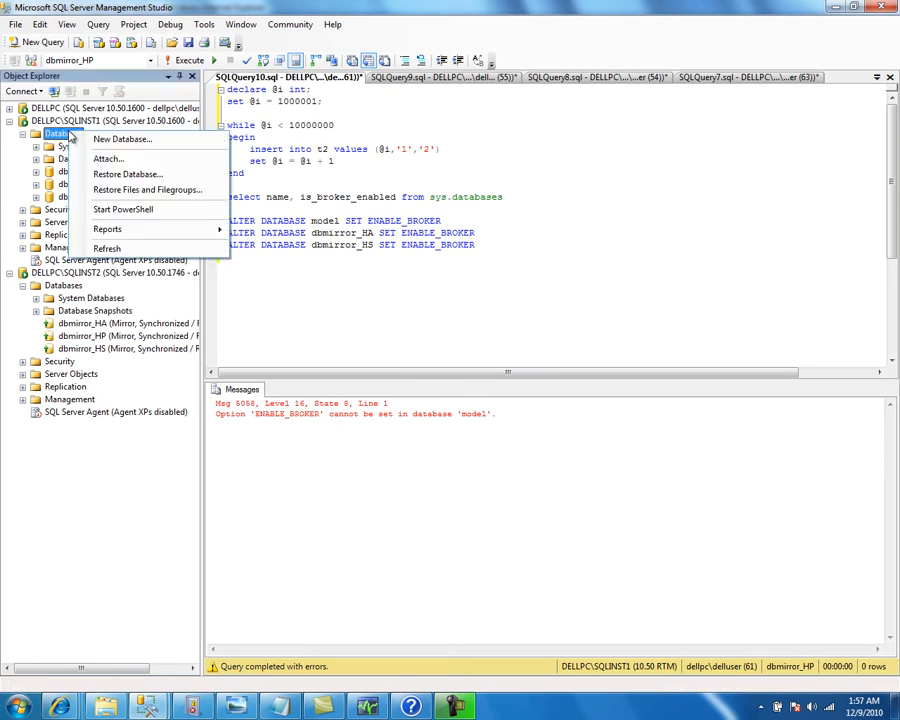
pyautogui.click(126, 175)
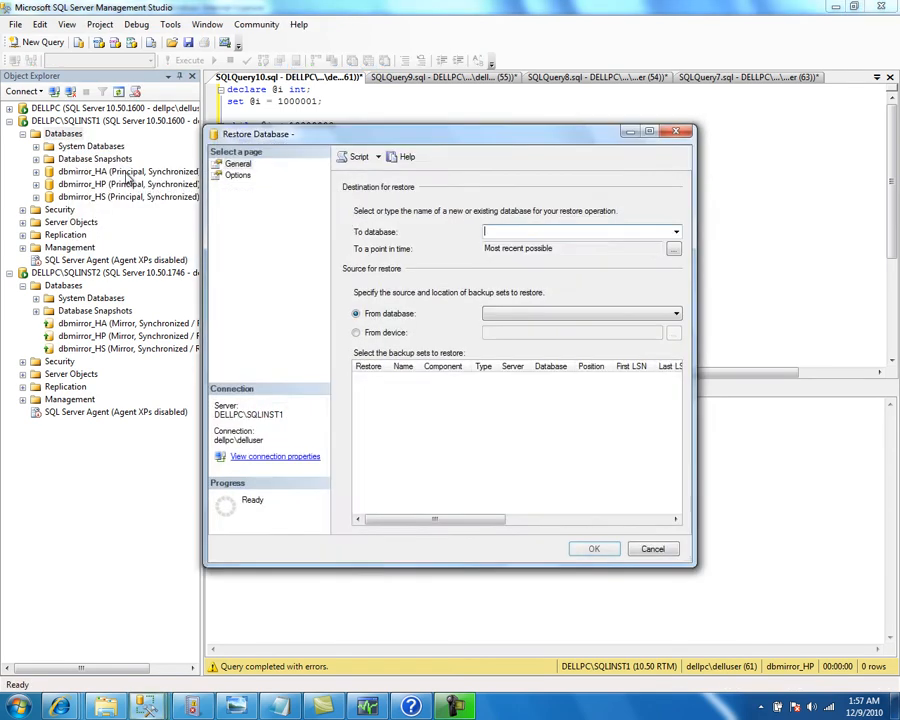
pyautogui.rightClick(74, 135)
pyautogui.click(88, 148)
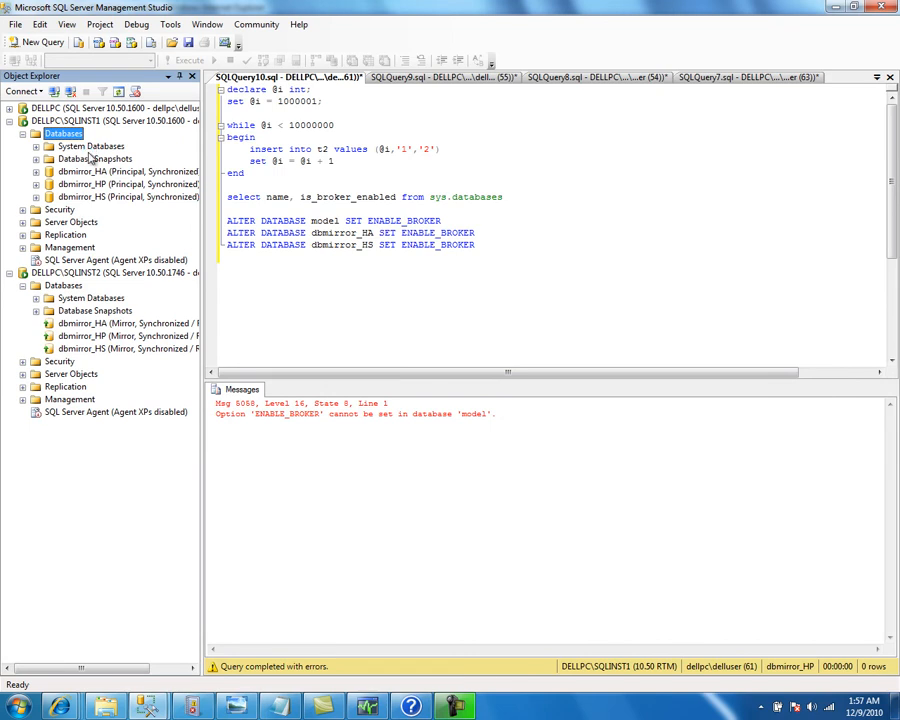
pyautogui.write('newdb')
pyautogui.press('Tab')
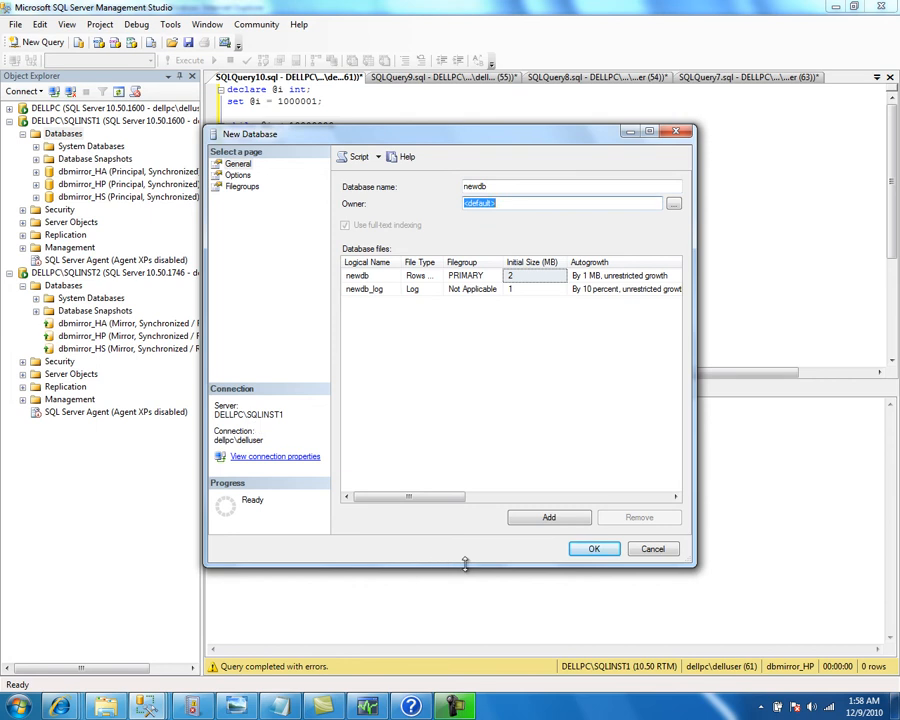
pyautogui.click(596, 552)
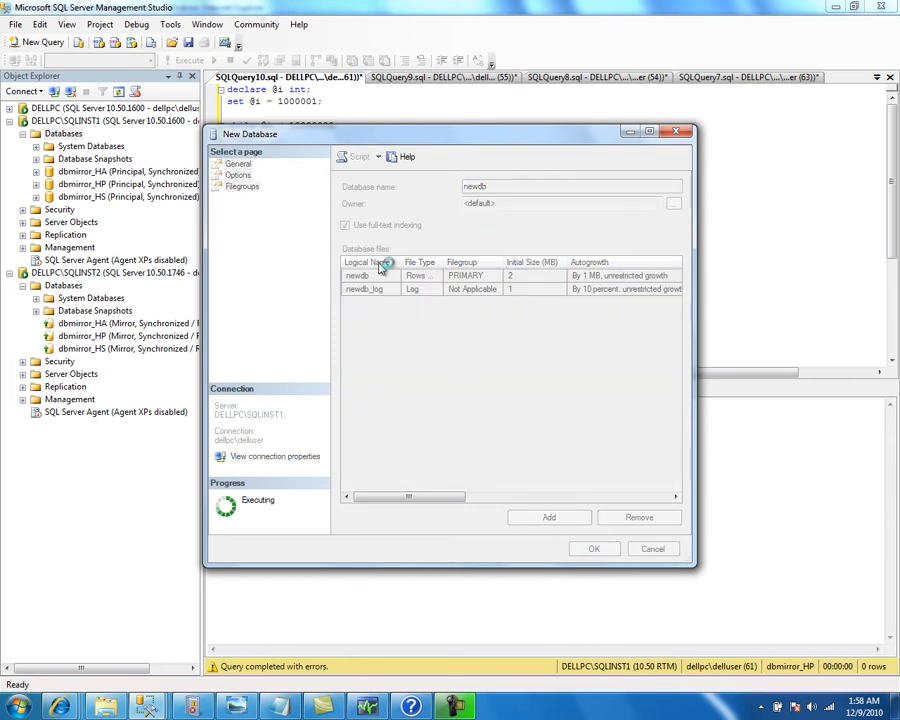
pyautogui.doubleClick(325, 222)
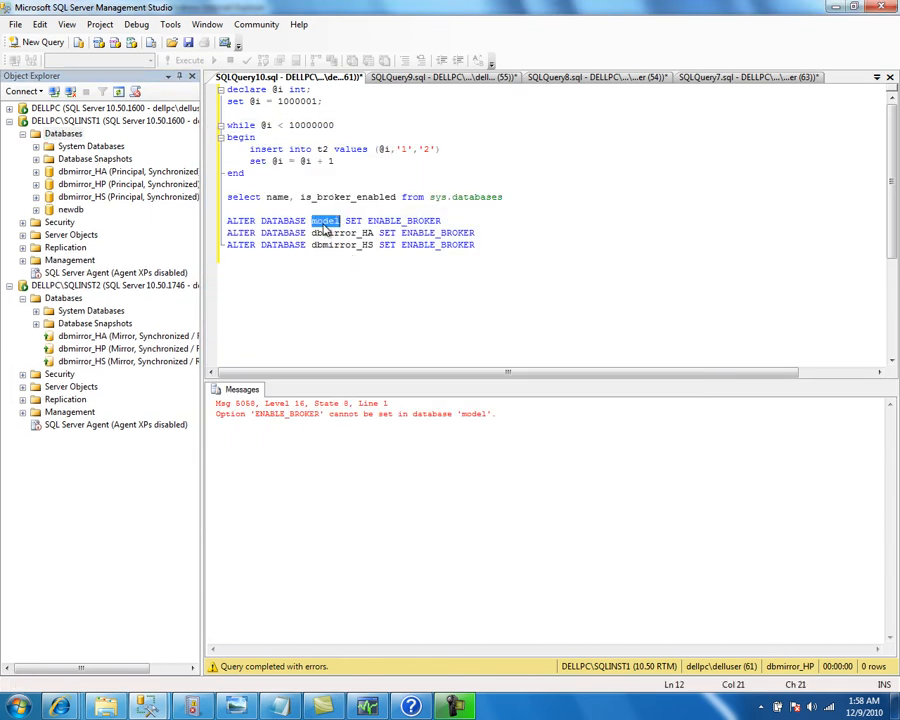
# Retarget the ALTER statement to newdb and run it to enable Service Broker
pyautogui.write('newdb')
pyautogui.press('Home')
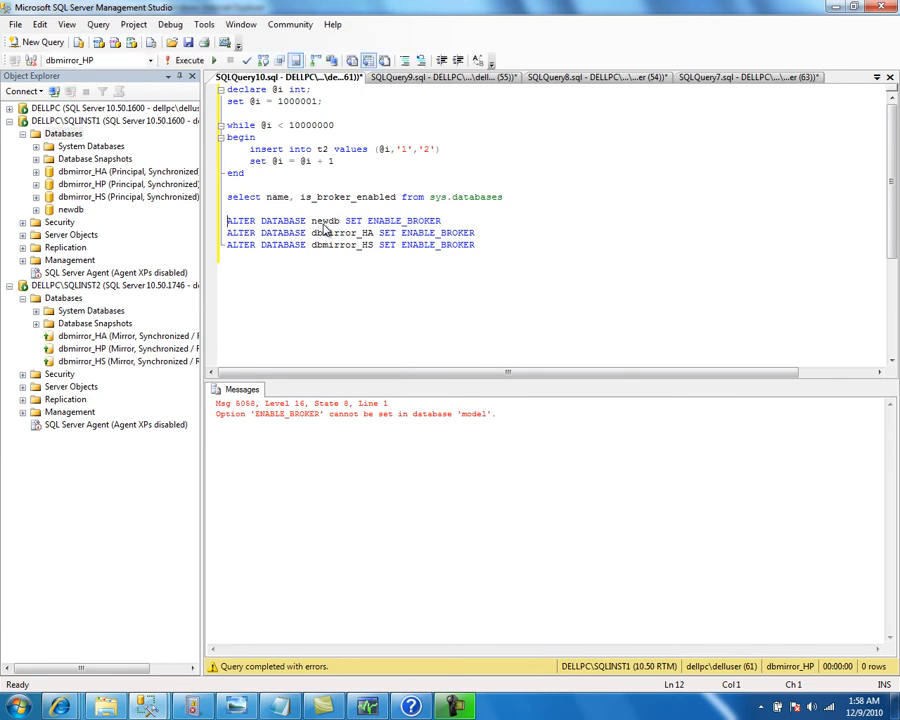
pyautogui.hotkey('shift', 'End')
pyautogui.press('F5')
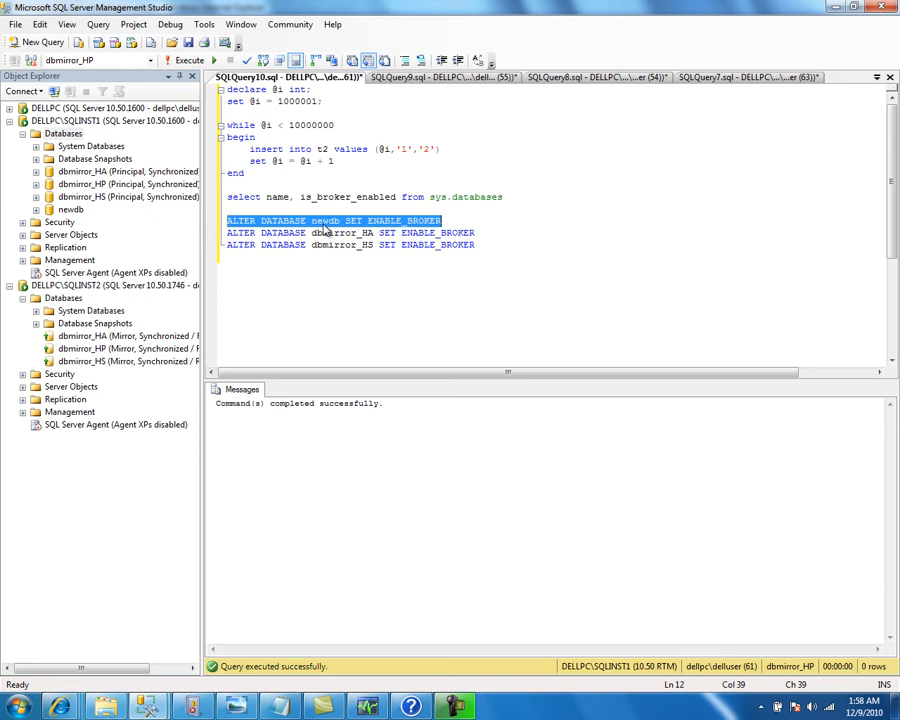
# Undo the edit so the first ALTER line targets dbmirror_HP again
pyautogui.hotkey('ctrl', 'z')
pyautogui.hotkey('ctrl', 'z')
pyautogui.hotkey('ctrl', 'z')
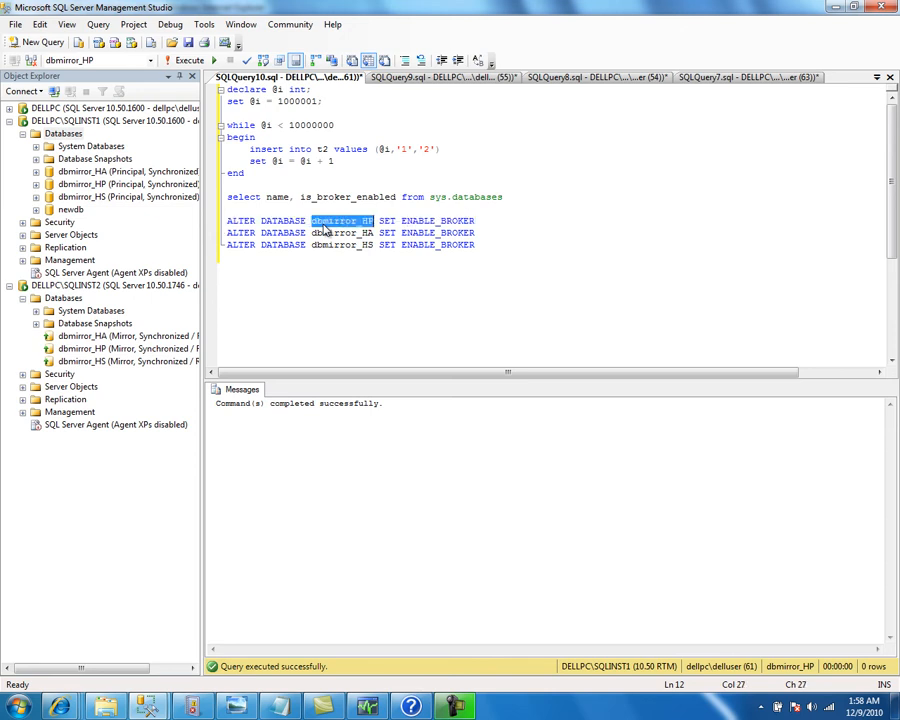
pyautogui.click(306, 258)
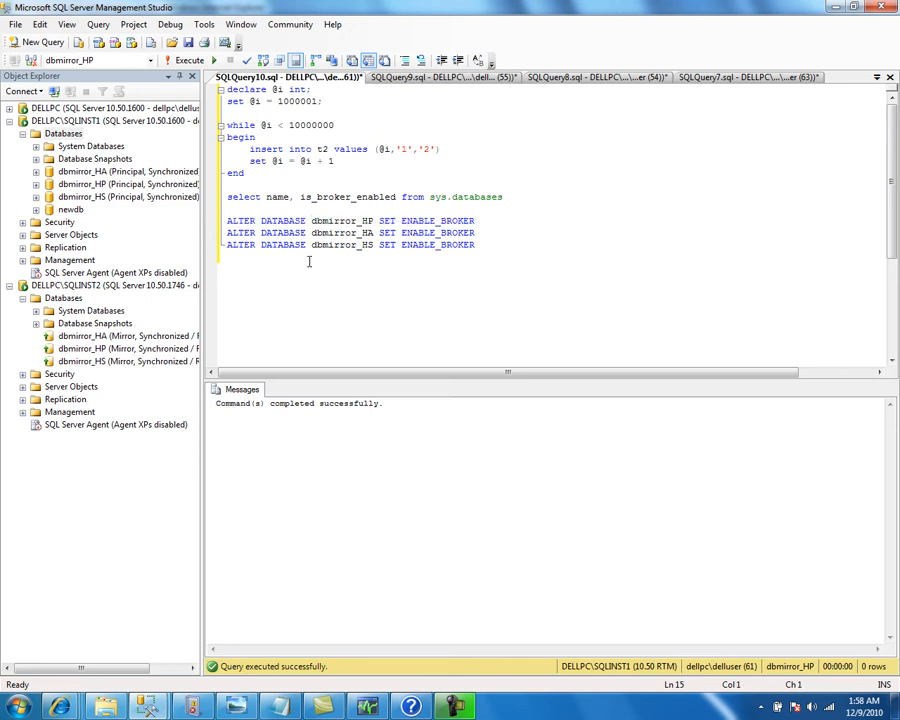
pyautogui.rightClick(103, 176)
pyautogui.moveTo(198, 236)
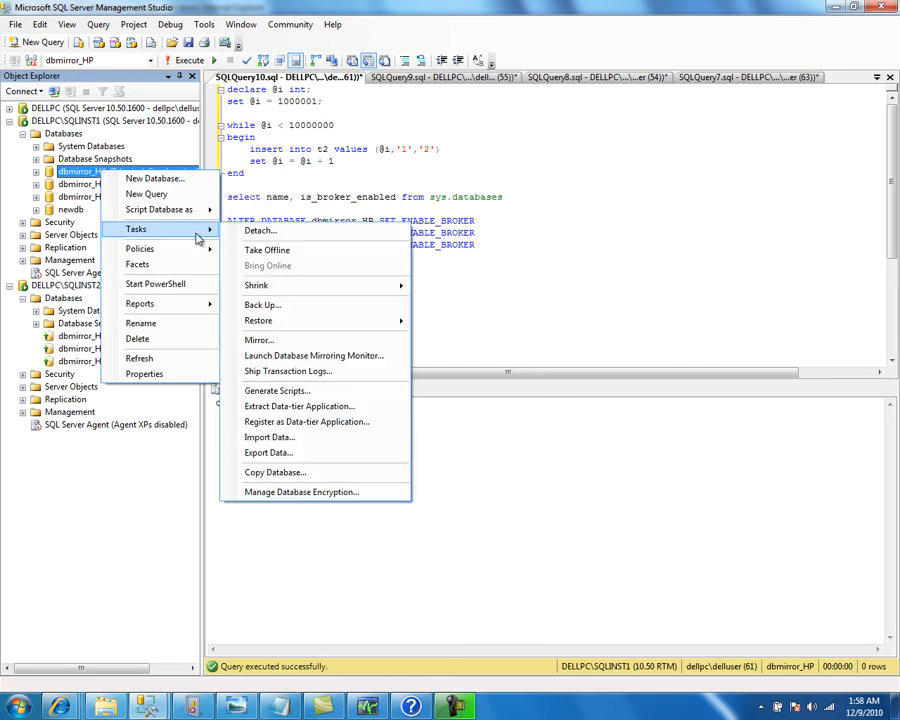
# Open dbmirror_HA's Mirror settings and remove its mirroring session
pyautogui.click(283, 340)
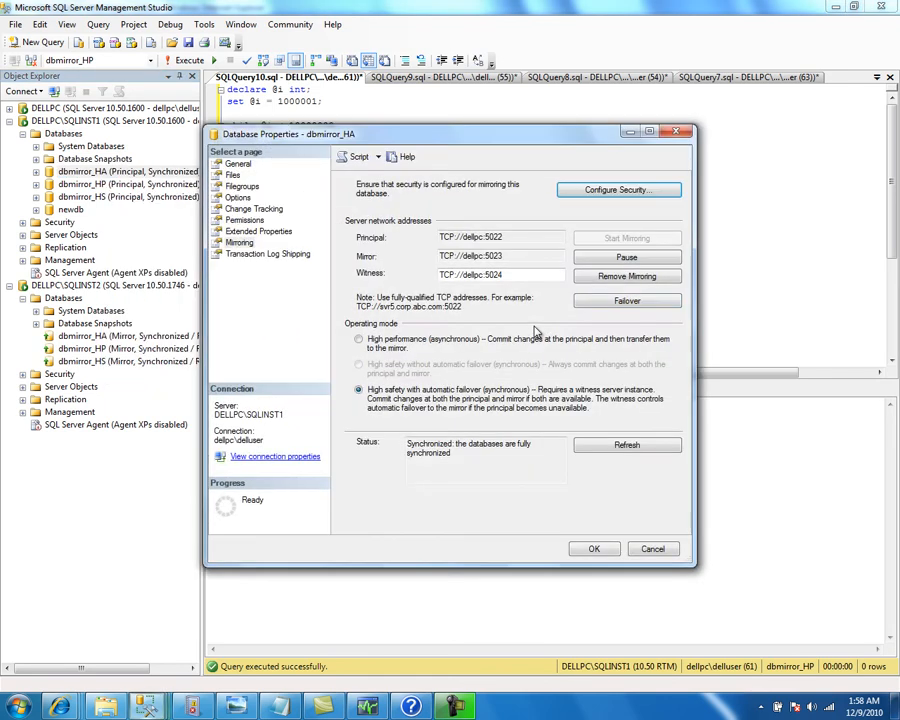
pyautogui.click(623, 283)
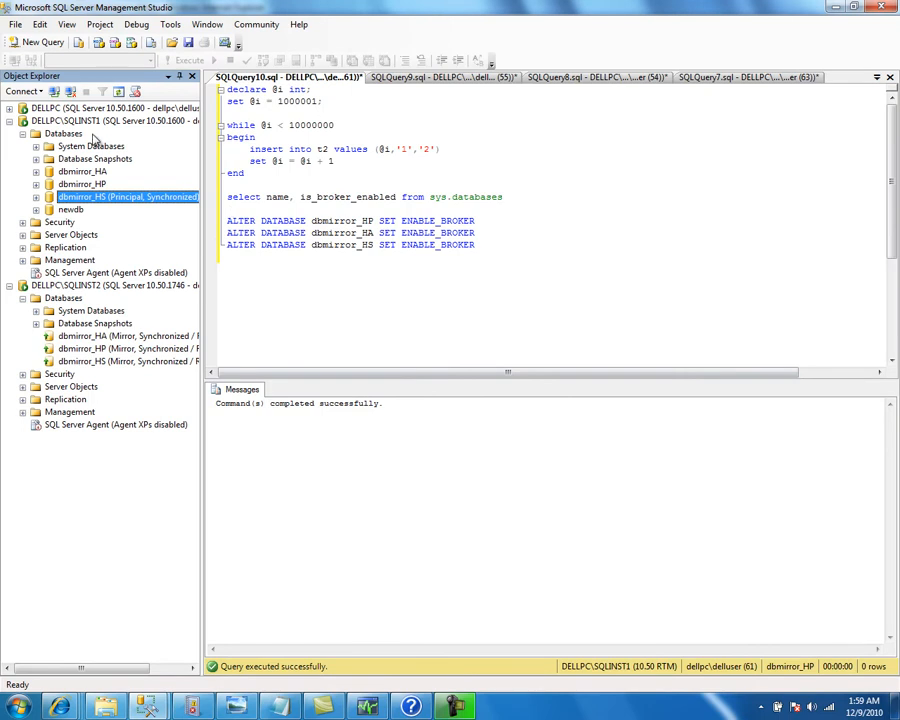
# Refresh the SQLINST1 databases and run the three ALTER DATABASE statements enabling Service Broker
pyautogui.rightClick(166, 110)
pyautogui.click(112, 253)
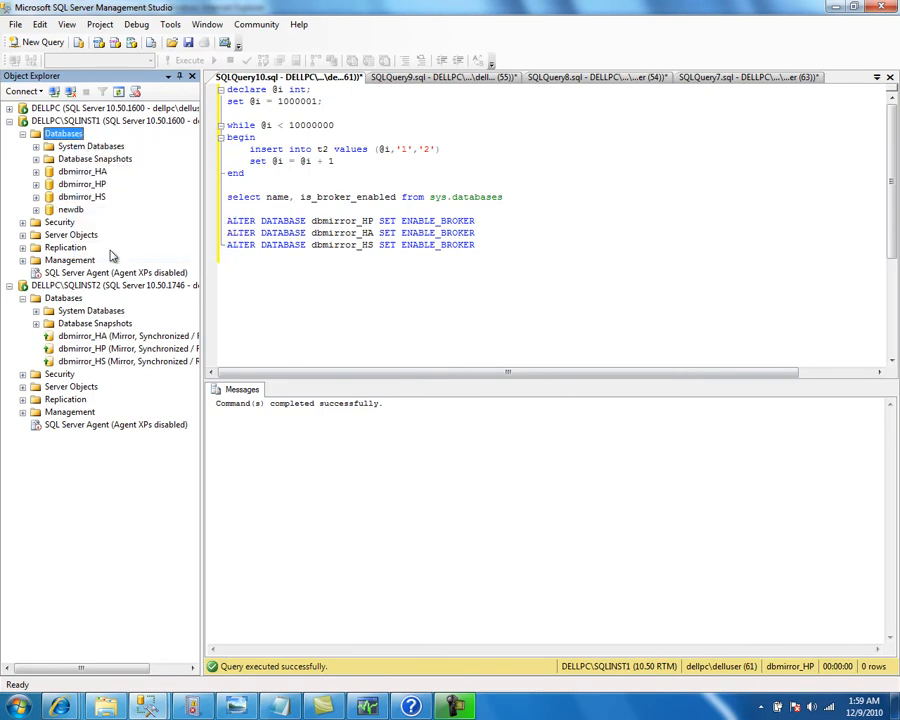
pyautogui.click(271, 267)
pyautogui.moveTo(271, 267); pyautogui.dragTo(195, 231)
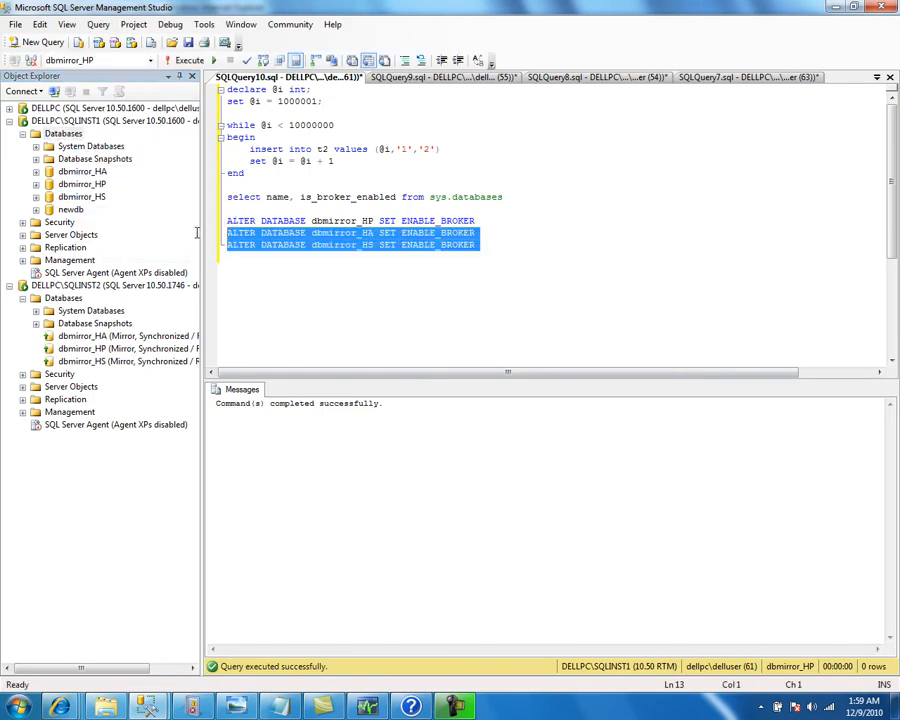
pyautogui.click(181, 61)
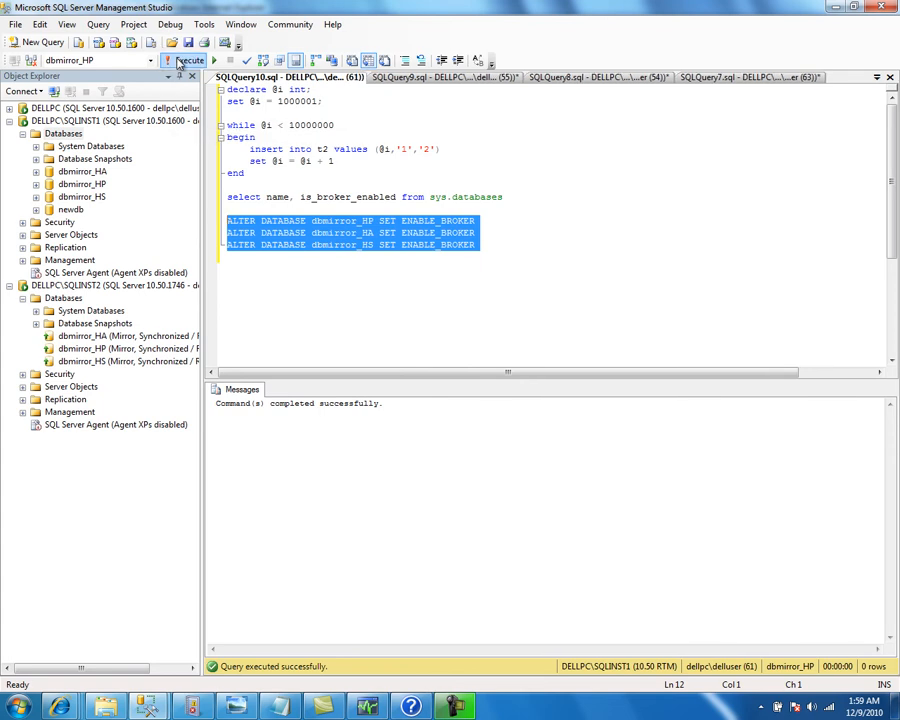
# Run the broker status query and check dbmirror_HP, HA and HS rows show is_broker_enabled 1
pyautogui.click(260, 208)
pyautogui.moveTo(260, 208); pyautogui.dragTo(218, 196)
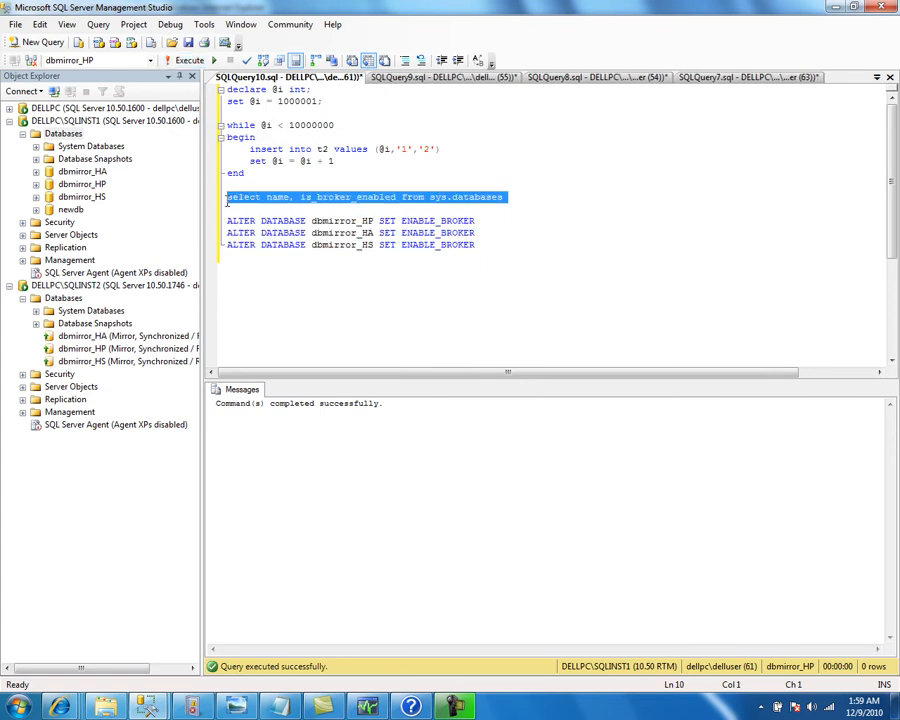
pyautogui.click(183, 61)
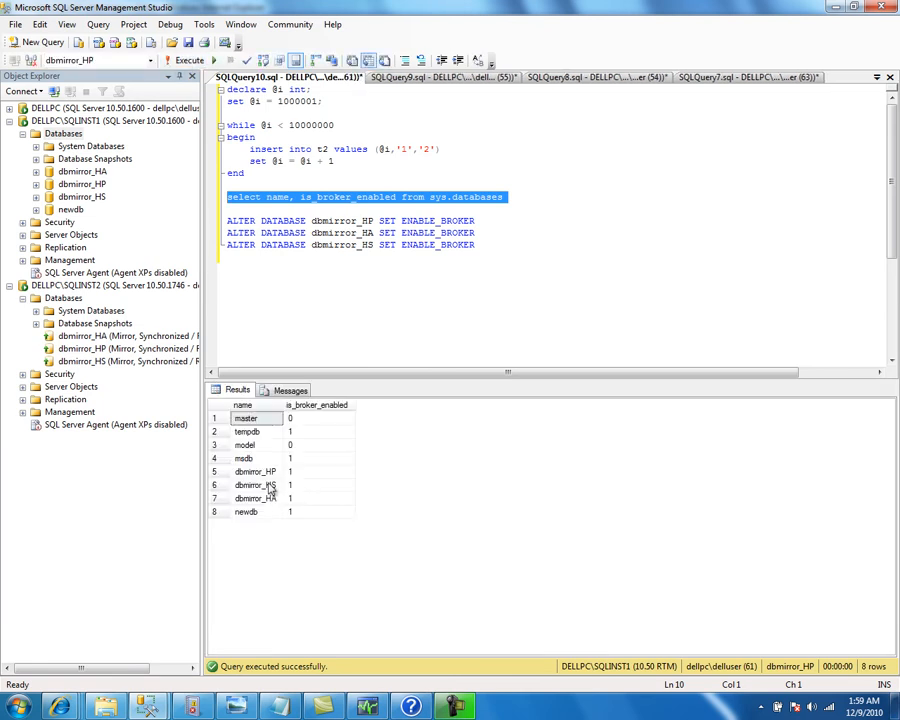
pyautogui.click(262, 472)
pyautogui.click(264, 498)
pyautogui.click(264, 485)
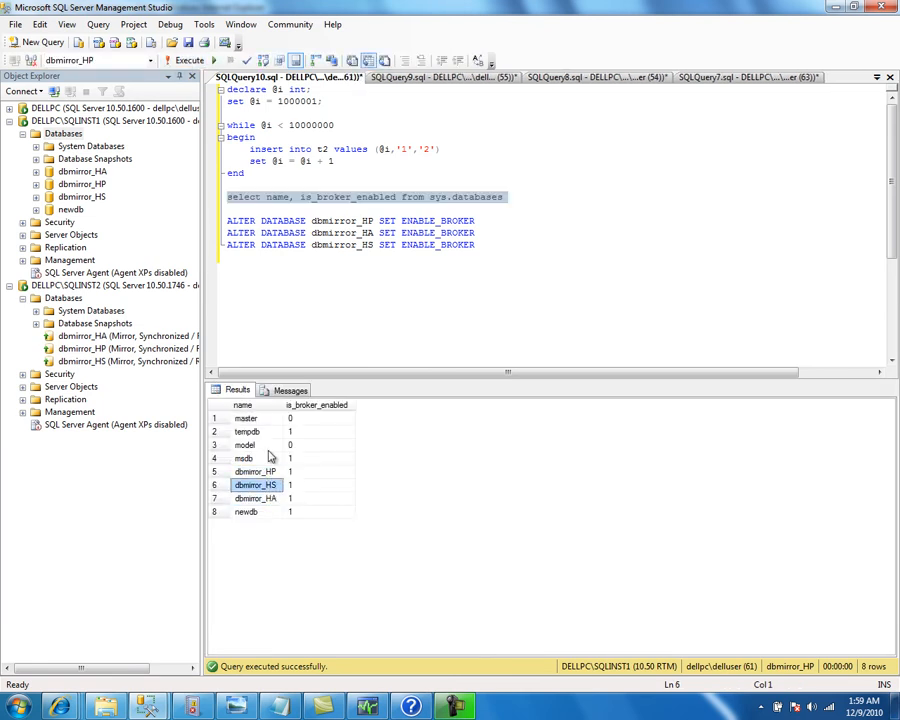
# Delete the newdb database
pyautogui.rightClick(72, 210)
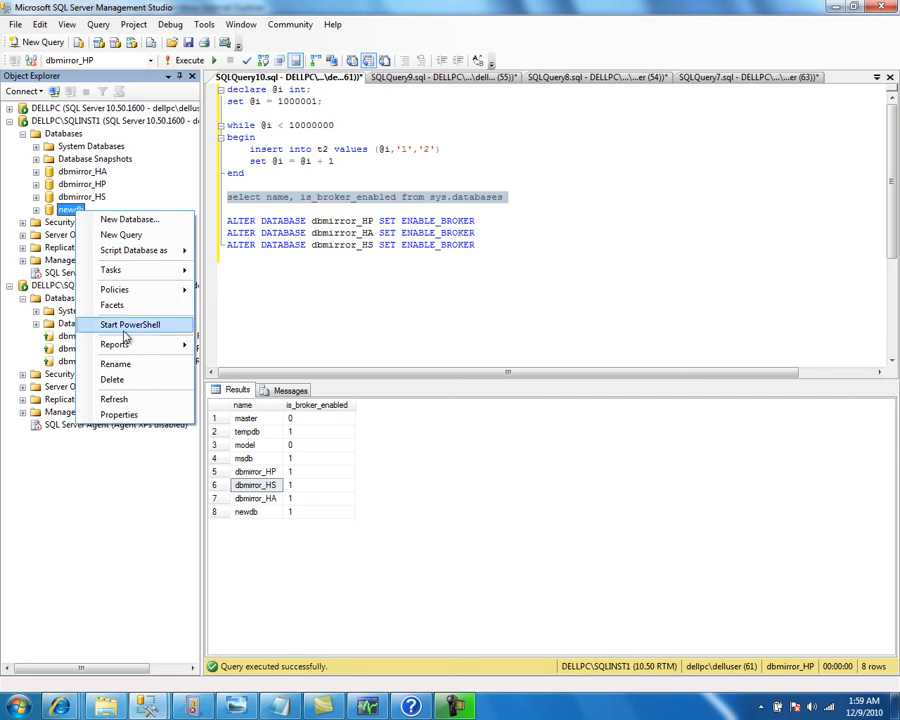
pyautogui.click(130, 381)
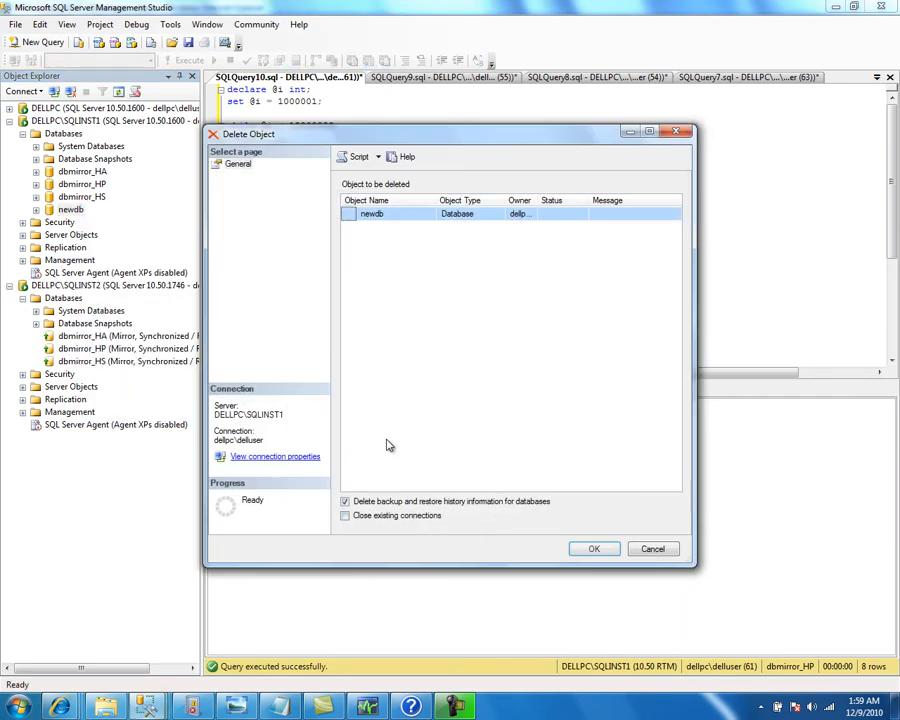
pyautogui.click(588, 552)
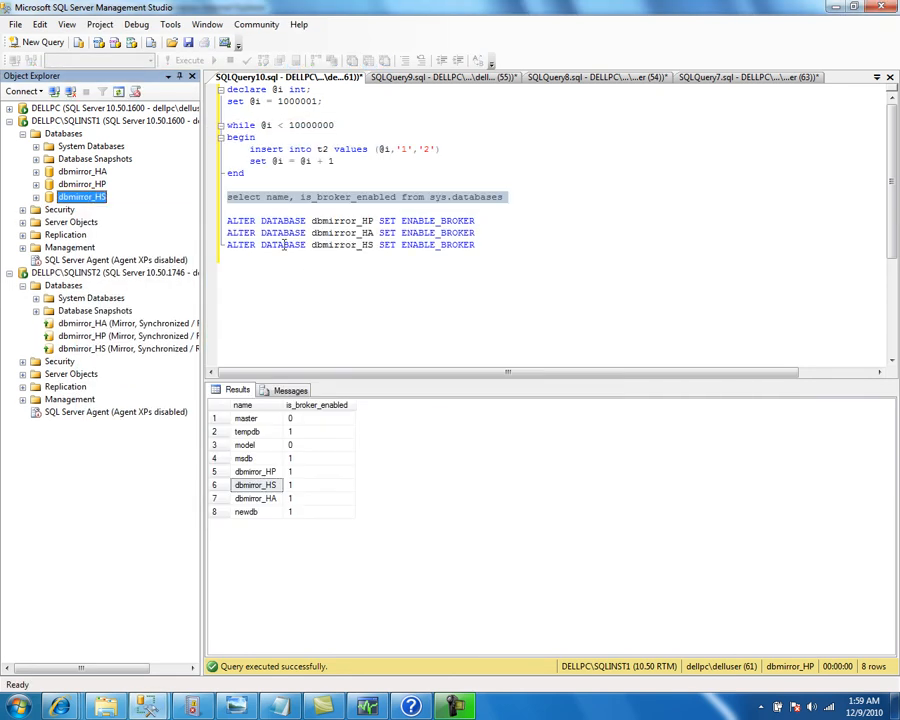
# Start a backup of dbmirror_HA and delete the leftover query lines from the script
pyautogui.rightClick(100, 172)
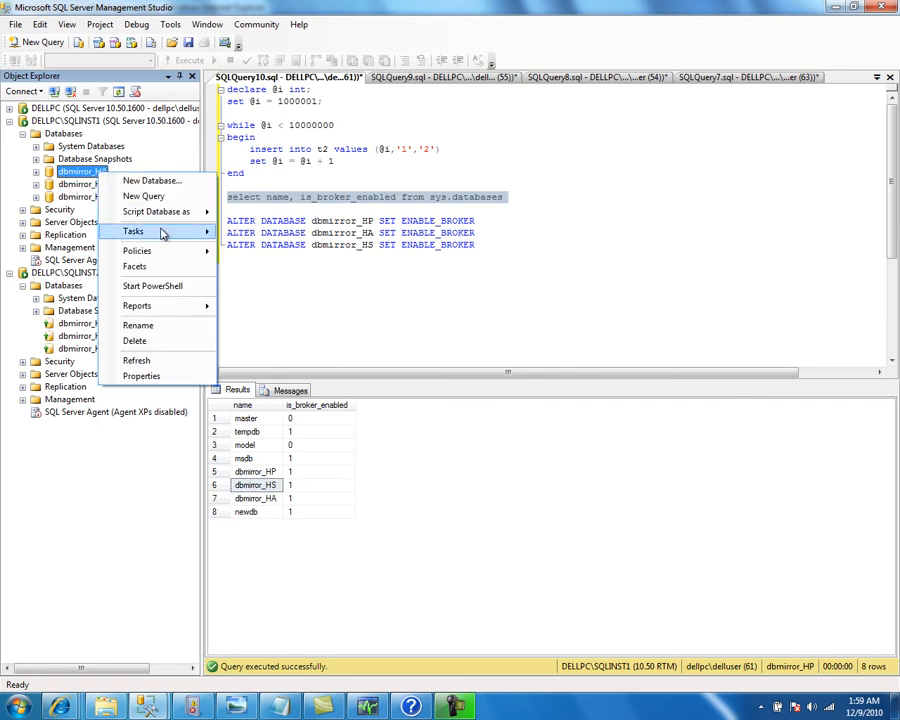
pyautogui.moveTo(164, 235)
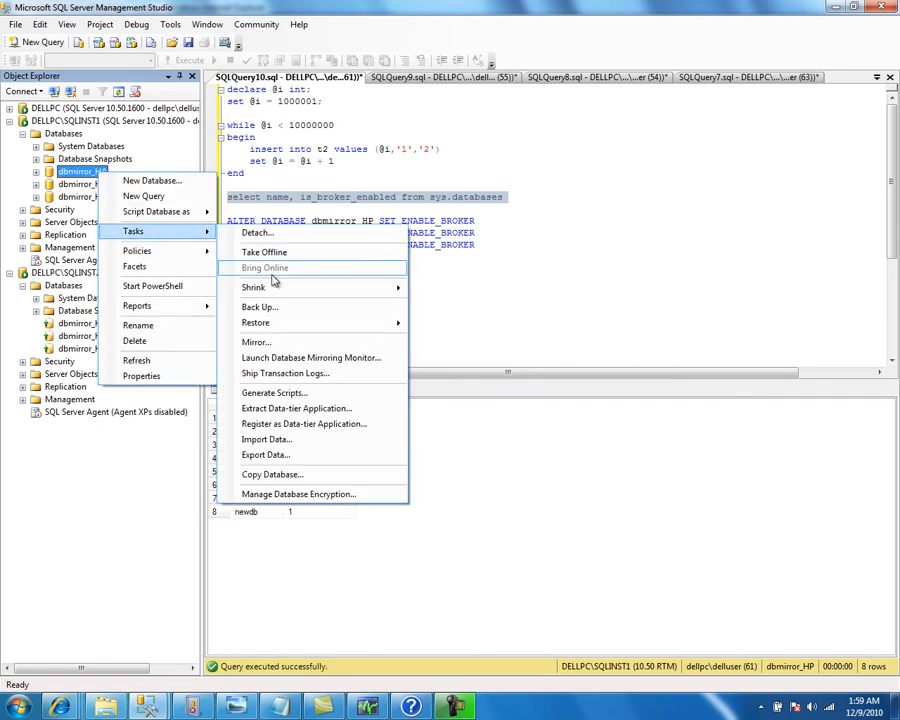
pyautogui.click(284, 314)
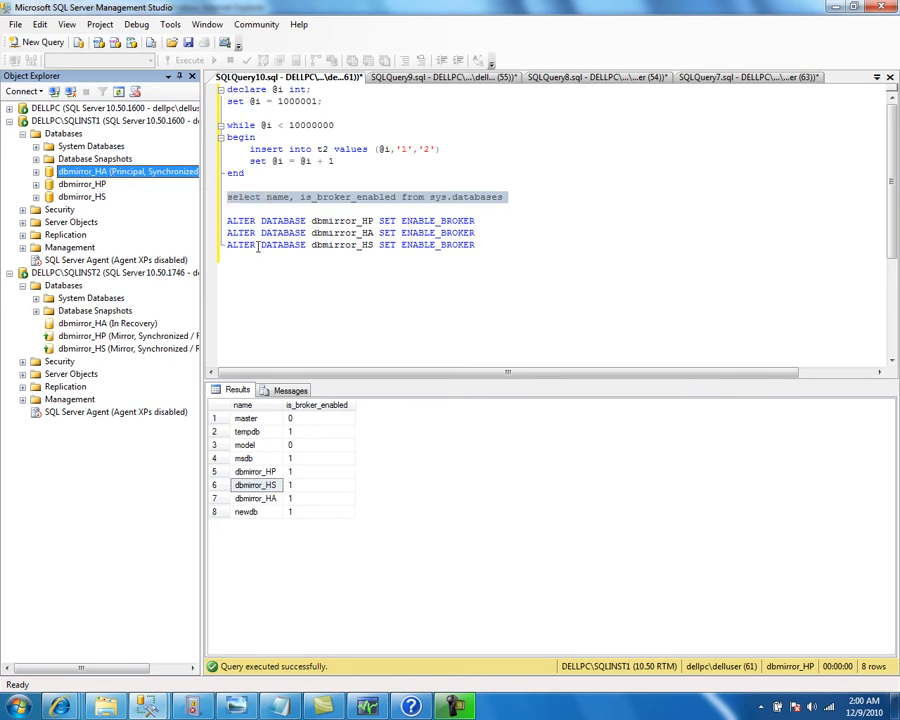
pyautogui.moveTo(321, 273); pyautogui.dragTo(217, 205)
pyautogui.press('Delete')
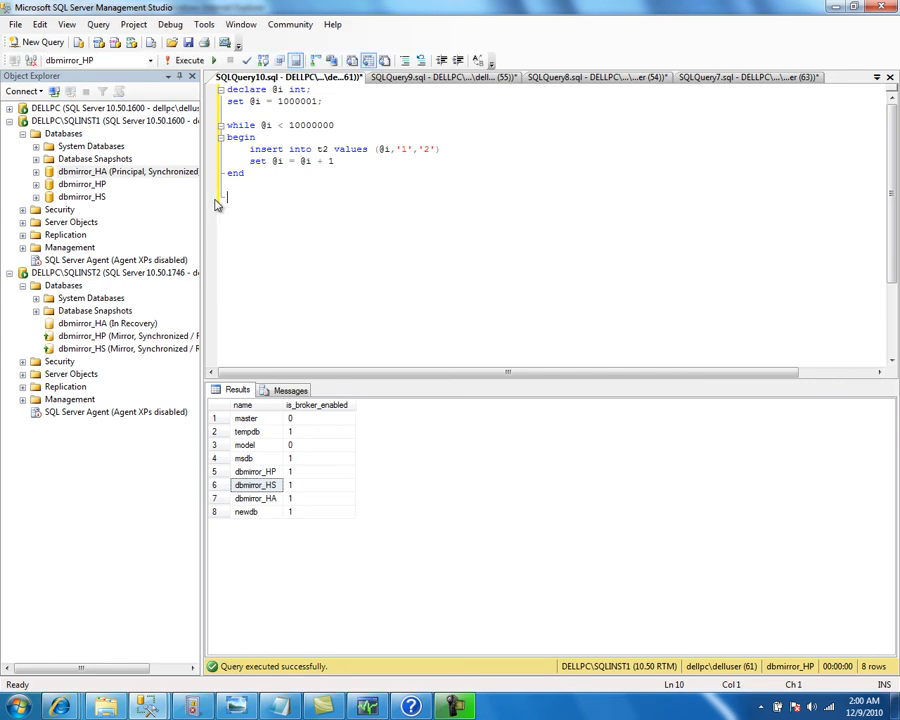
# In New Alert, enter the query SELECT * FROM DATABASE_MIRRORING_STATE_CHANGE WHERE State = 7 or State = 8
pyautogui.moveTo(157, 710)
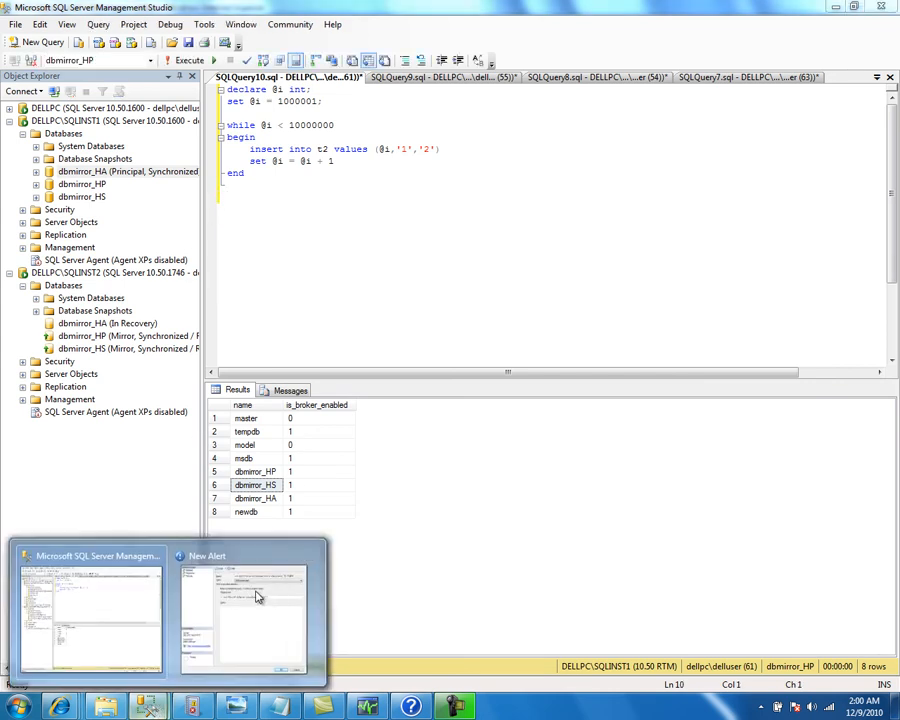
pyautogui.click(261, 571)
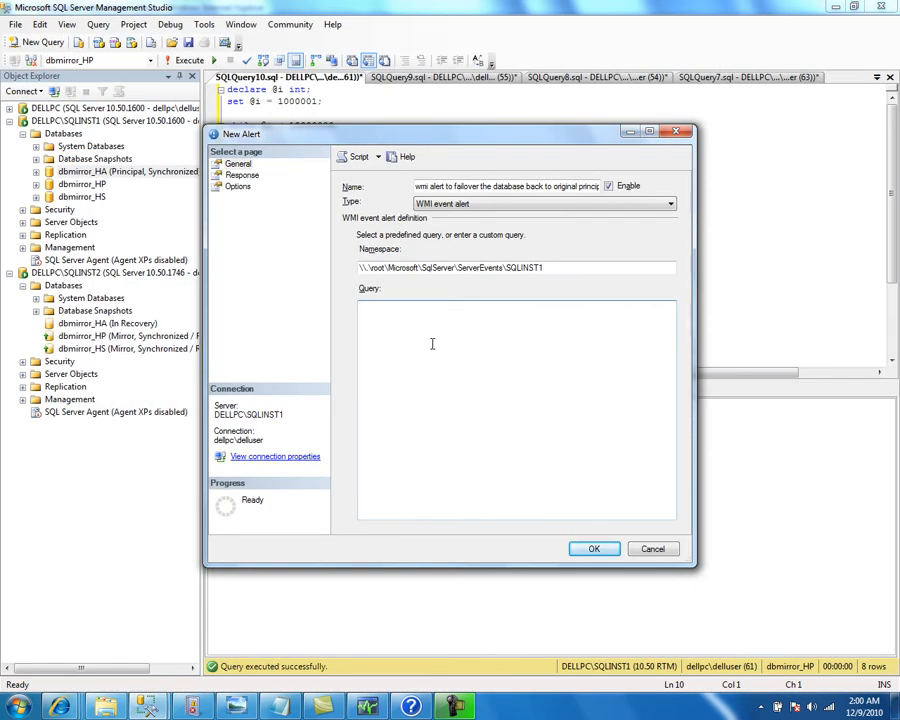
pyautogui.write('SELECT * FROM DATABASE')
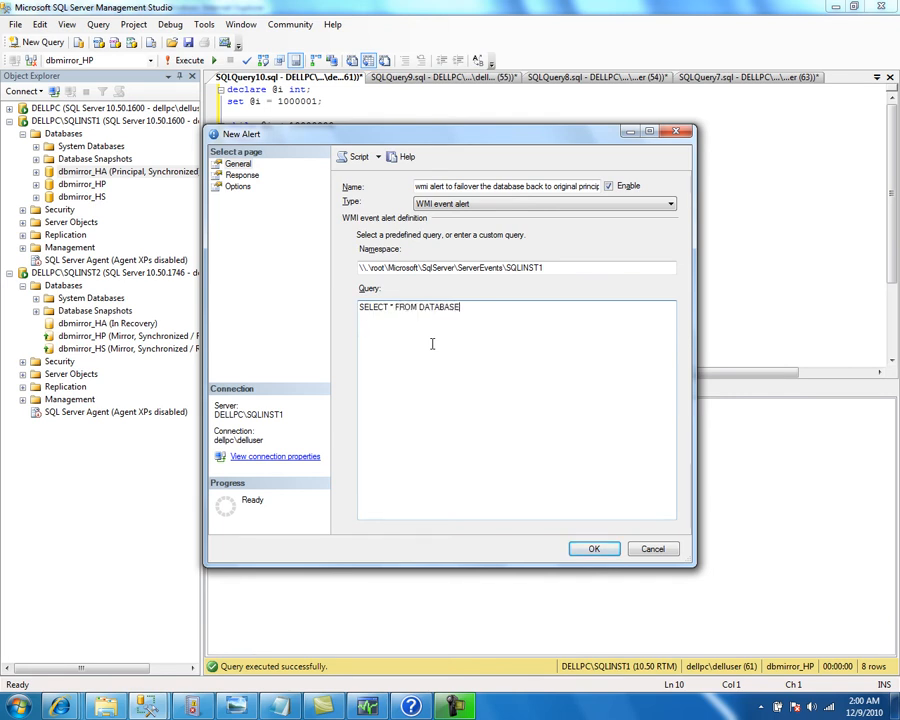
pyautogui.write('_MIRRORING_STATE')
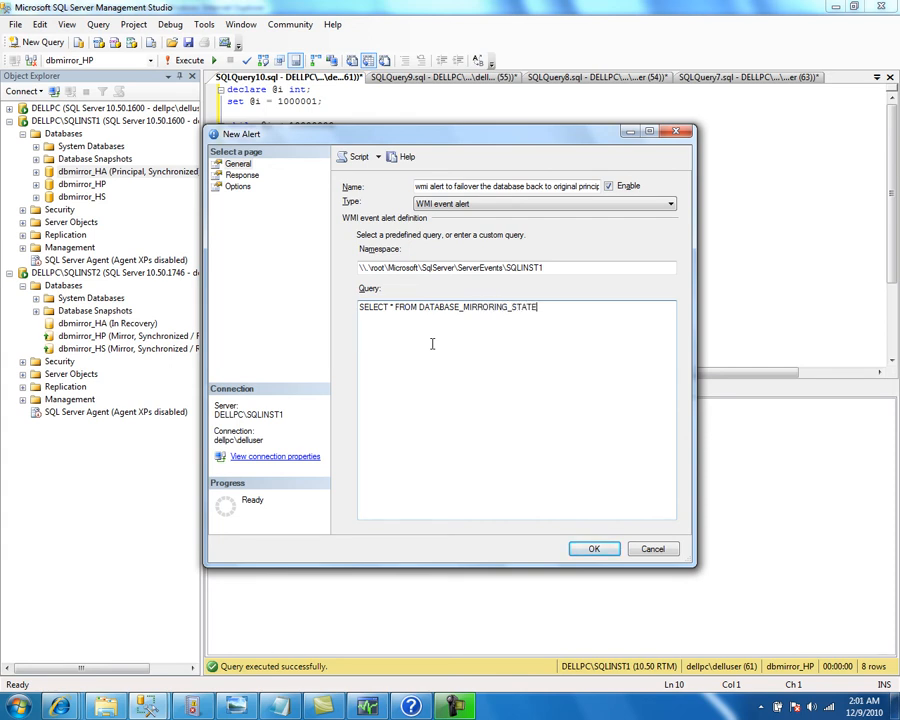
pyautogui.write('_CHANGE WHERE State = 7')
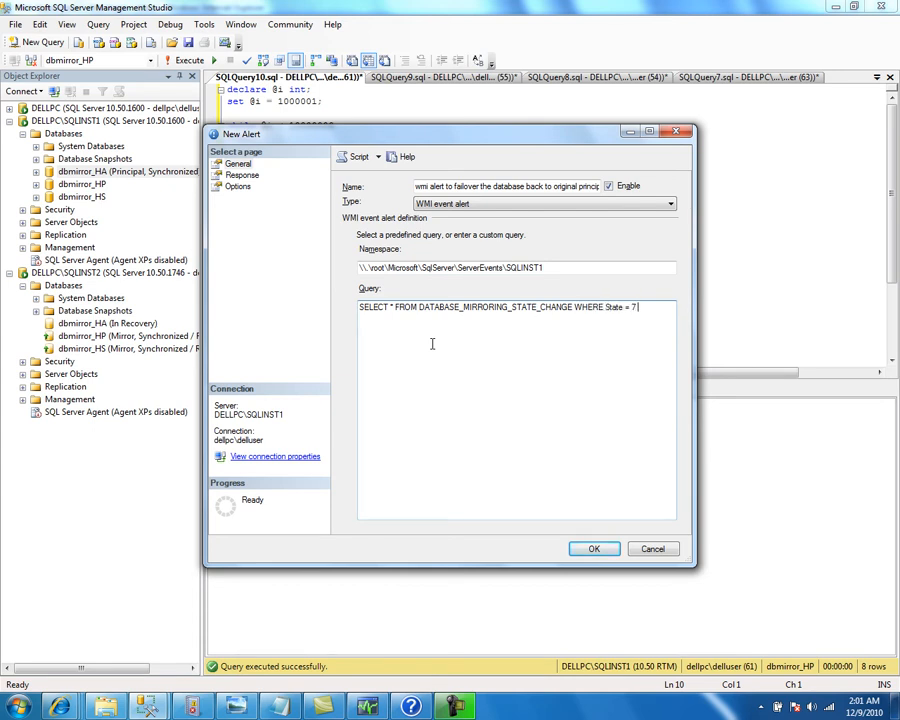
pyautogui.write(' or State = 8')
# Set the alert's response to Execute job and start creating a new job
pyautogui.click(242, 175)
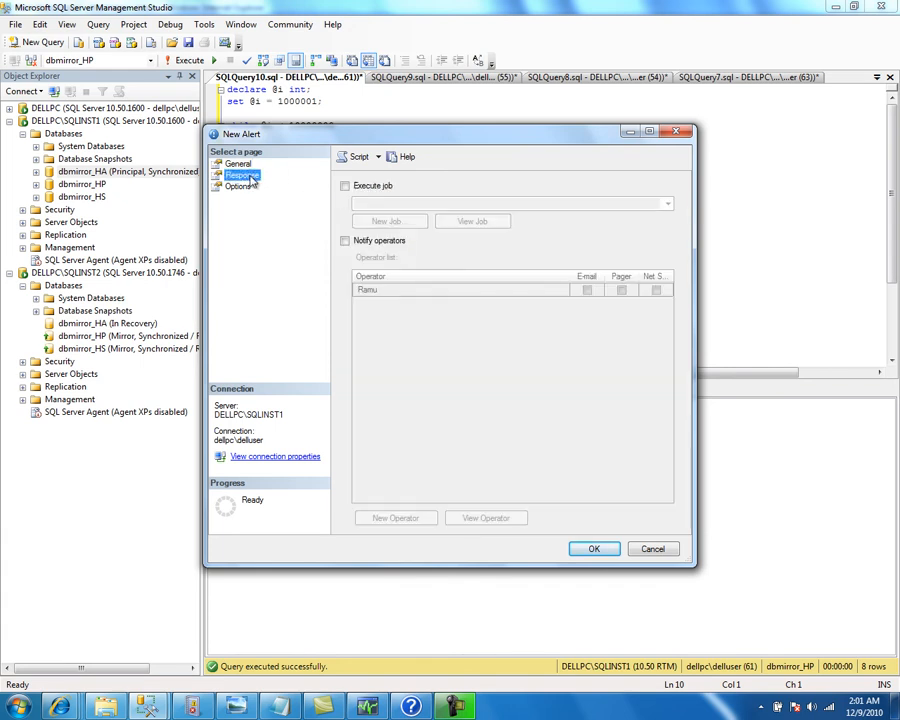
pyautogui.click(345, 186)
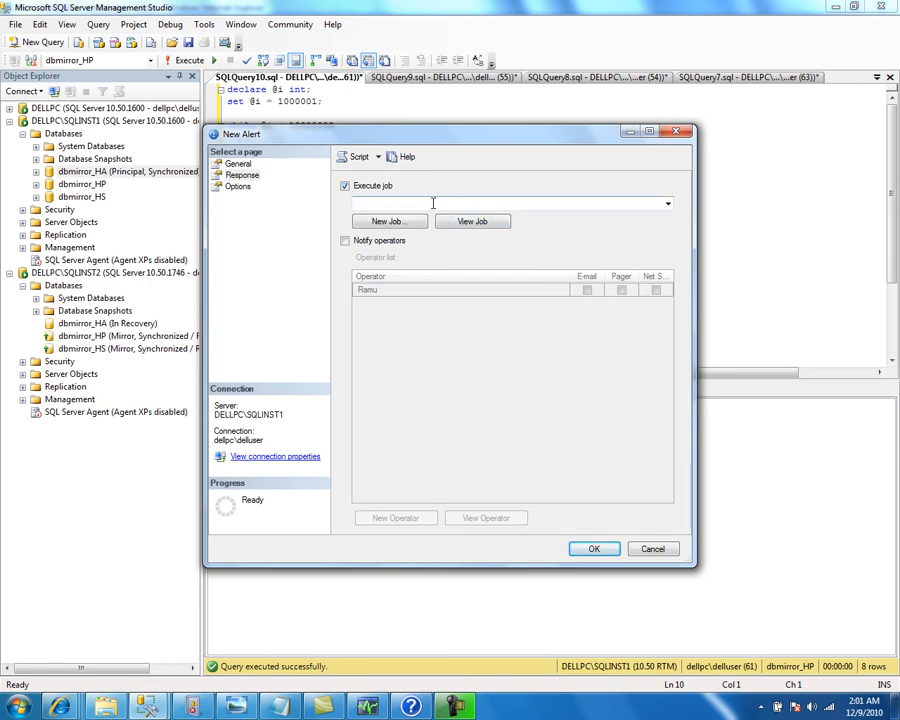
pyautogui.click(387, 224)
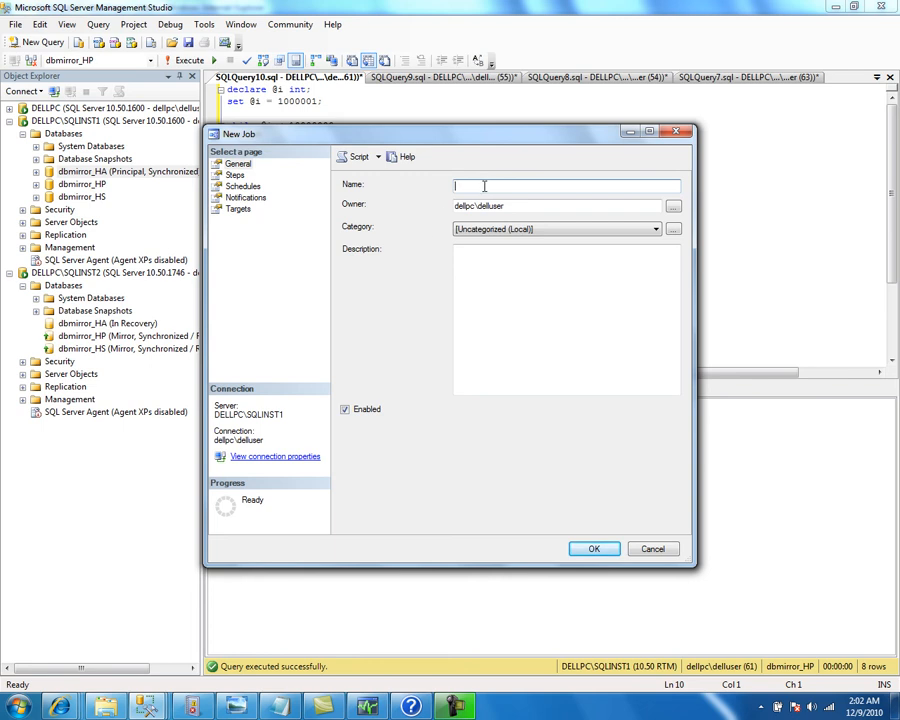
# Name the job 'kick the database back to original principal server', owner sa, with a failback description
pyautogui.write('ick the database back to original principal server')
pyautogui.press('Tab')
pyautogui.write('sa')
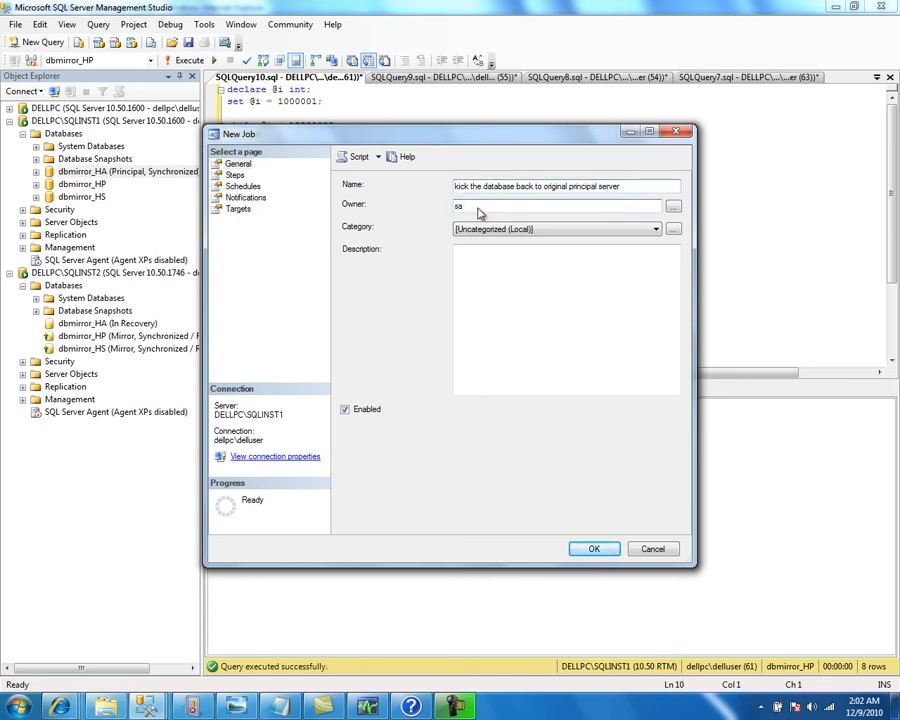
pyautogui.click(497, 289)
pyautogui.write('We dont want any database to be in ')
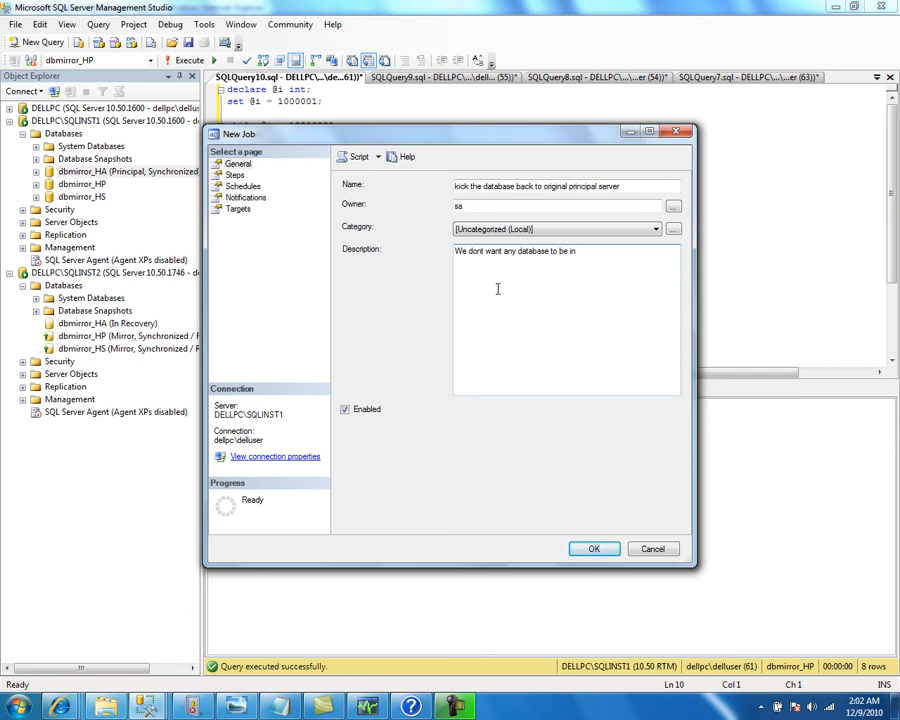
pyautogui.write('SQLINST2 instance. Our preferre')
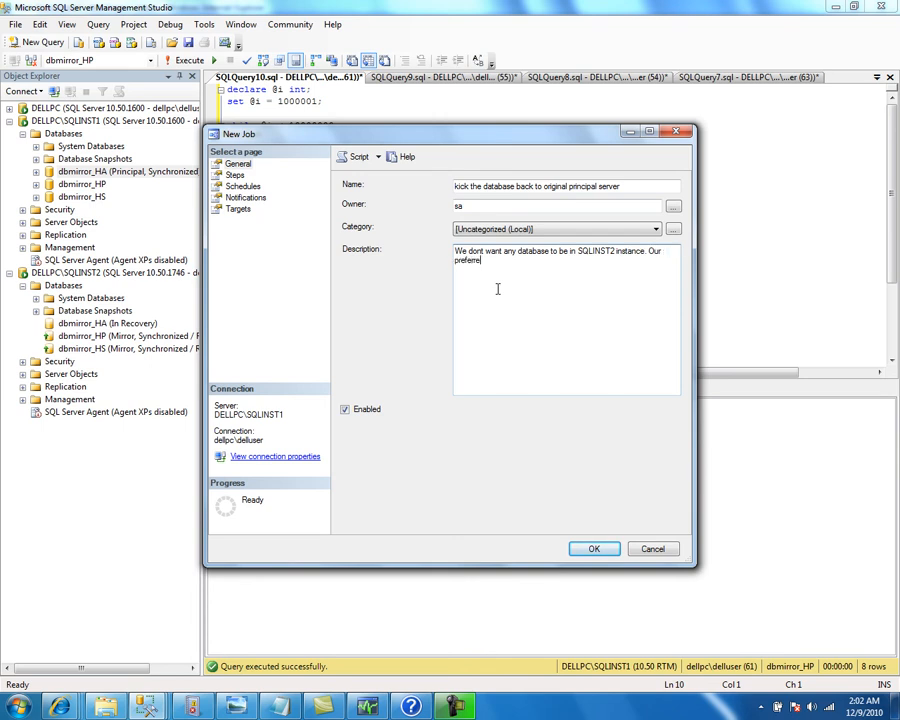
pyautogui.write('d Principal sever is SQL INST1.')
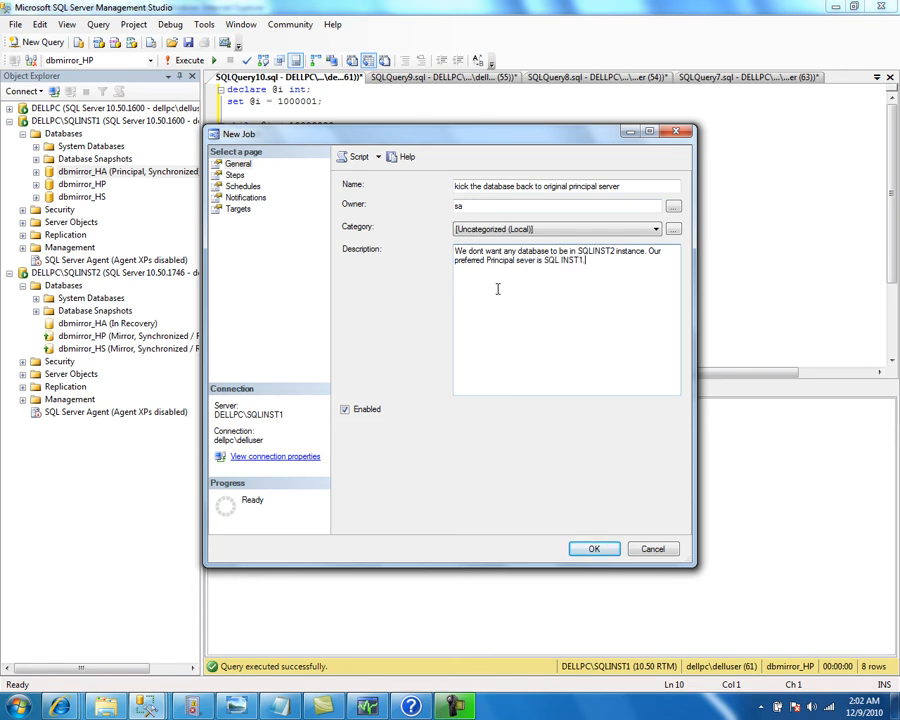
pyautogui.write(' If any database, by mistake failsove')
pyautogui.press('BackSpace')
pyautogui.press('BackSpace')
pyautogui.press('BackSpace')
pyautogui.write('over')
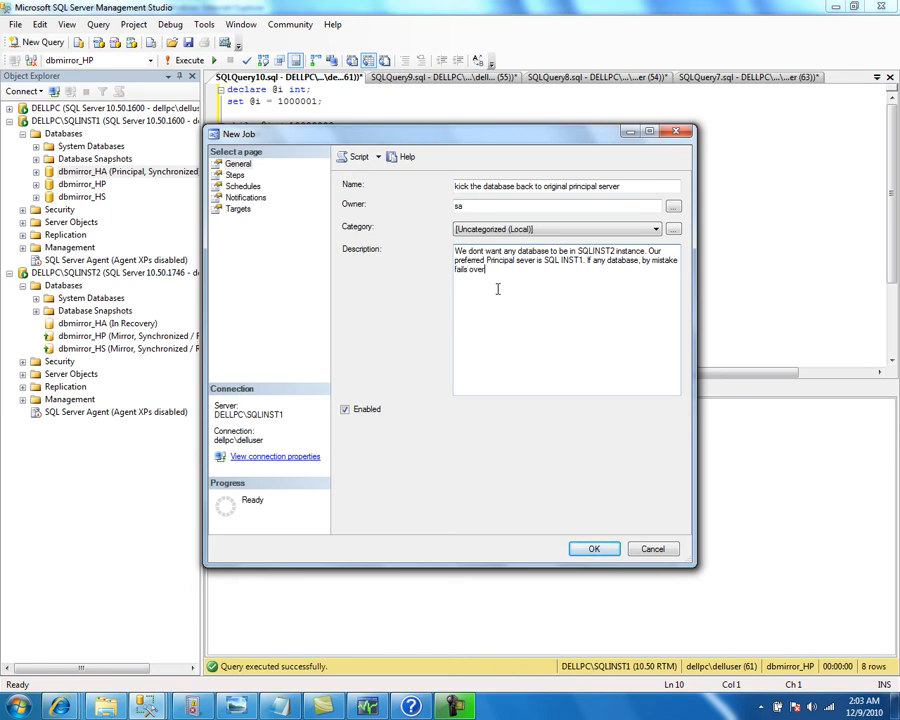
pyautogui.write(' to INST2, then k')
pyautogui.write('ailover back to SQL INST1.')
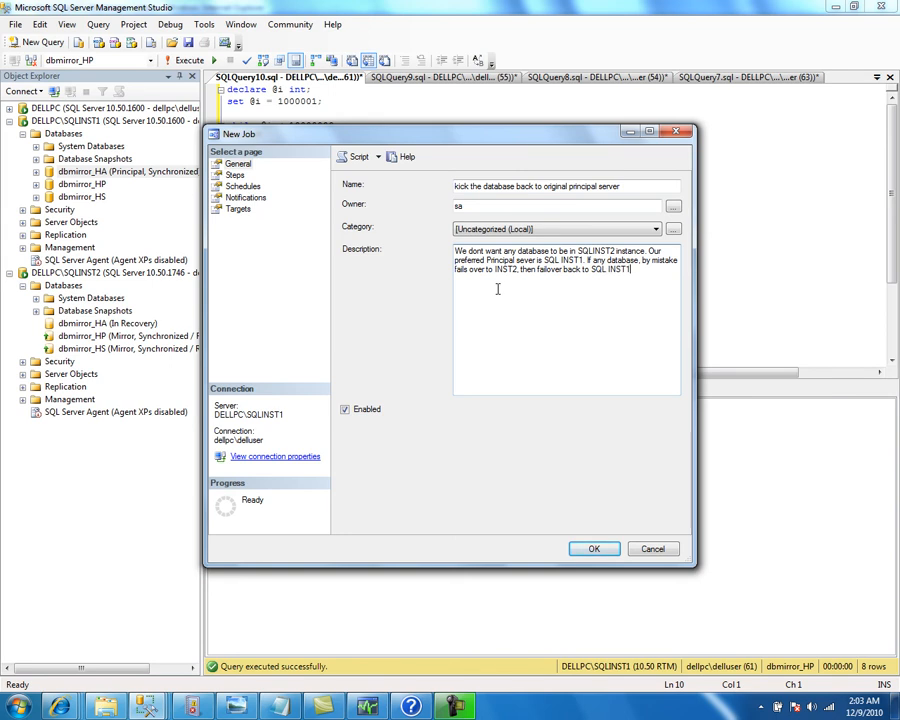
pyautogui.click(234, 175)
# Add step 'failover the database back to original server' running ALTER DATABASE dbmirror_HA SET PARTNER FAILOVER
pyautogui.click(380, 518)
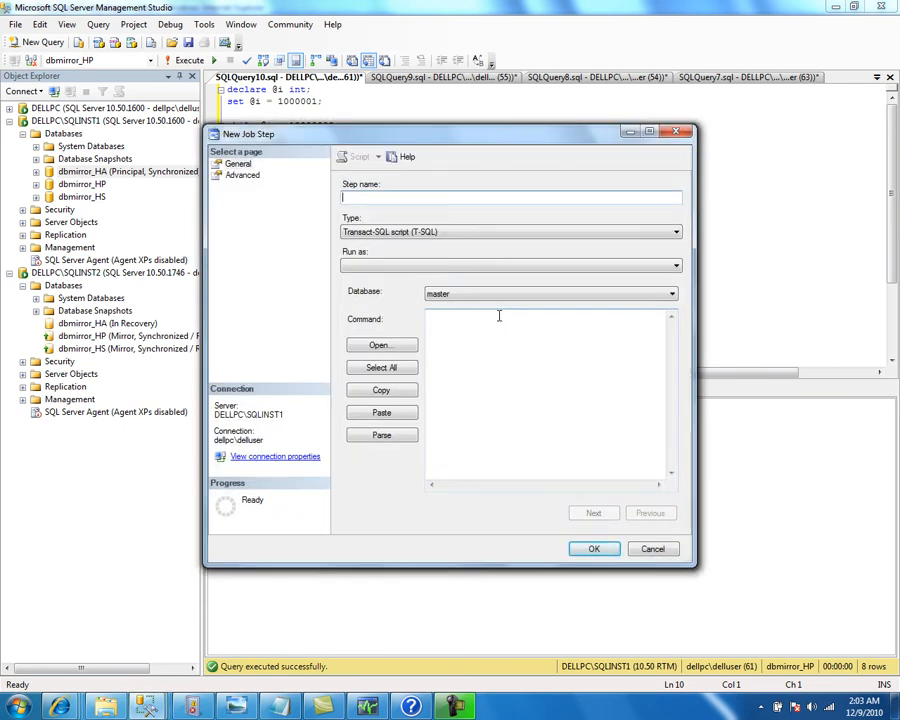
pyautogui.write('failover the datbaase b')
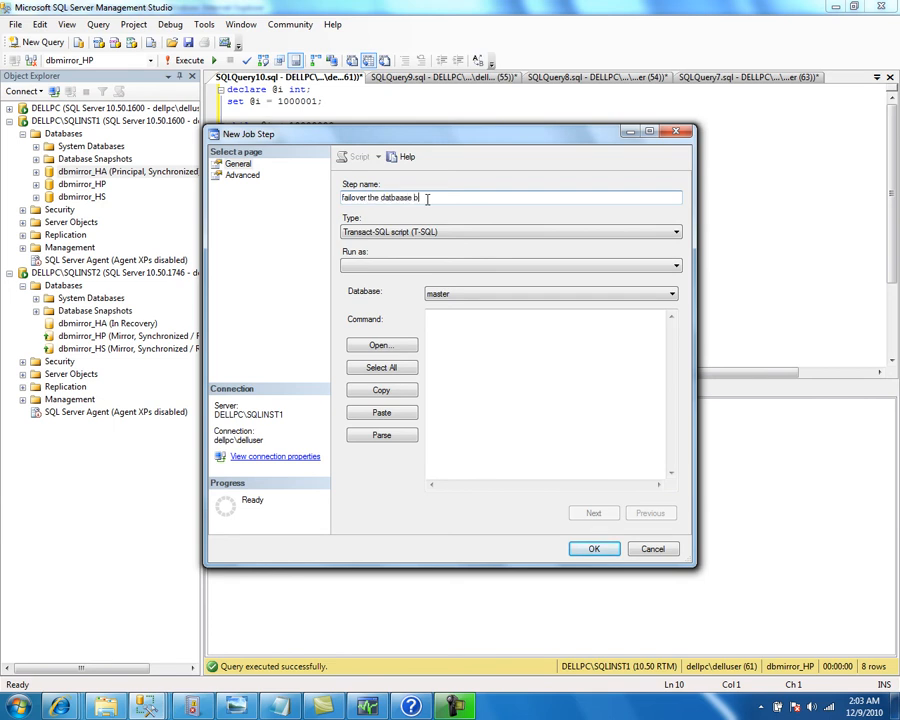
pyautogui.press('BackSpace')
pyautogui.press('BackSpace')
pyautogui.press('BackSpace')
pyautogui.press('BackSpace')
pyautogui.write('base back to original server')
pyautogui.click(488, 346)
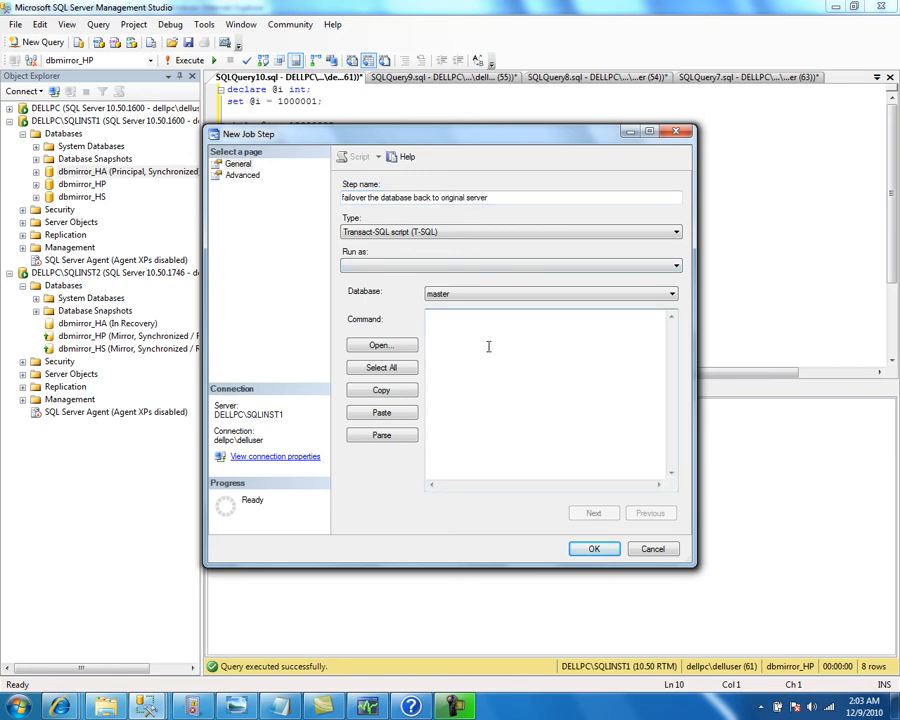
pyautogui.write('ALTER DATABASE')
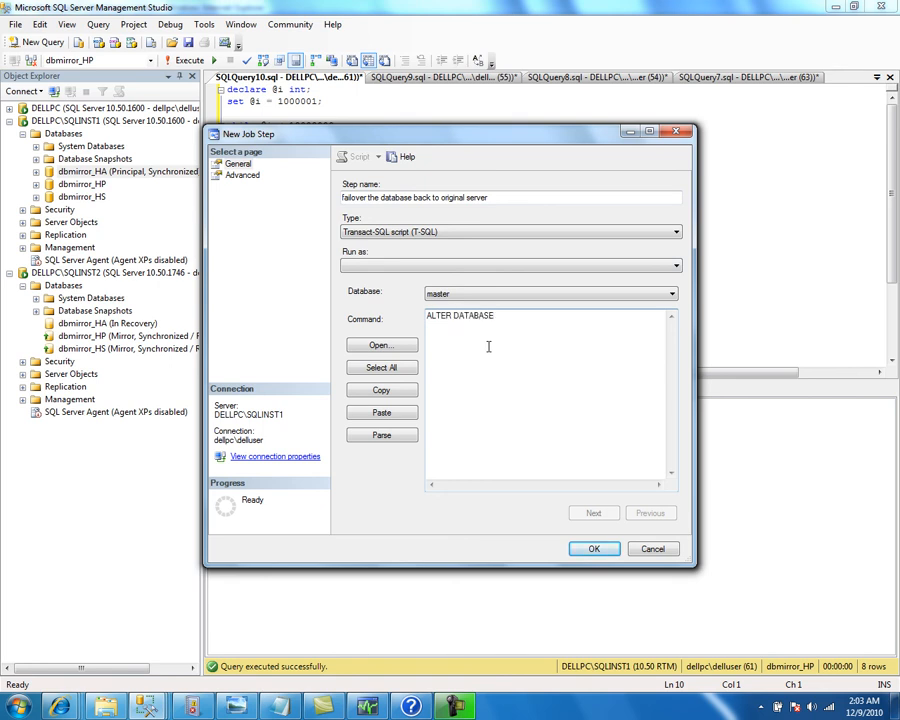
pyautogui.write(' dbmirror_HA SET PARTNER')
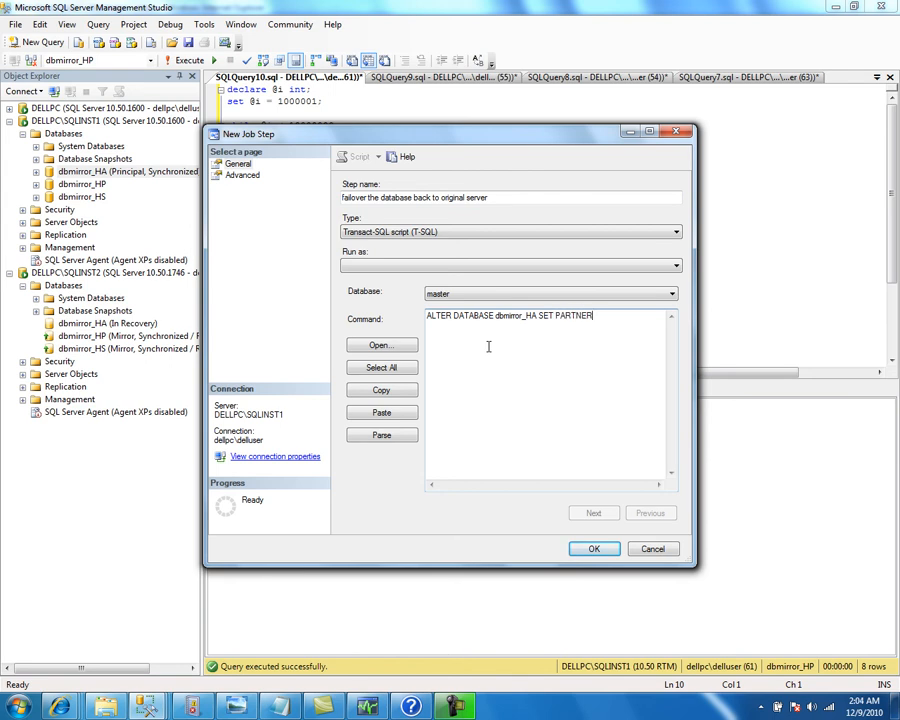
pyautogui.write(' FAILOVE')
pyautogui.click(582, 561)
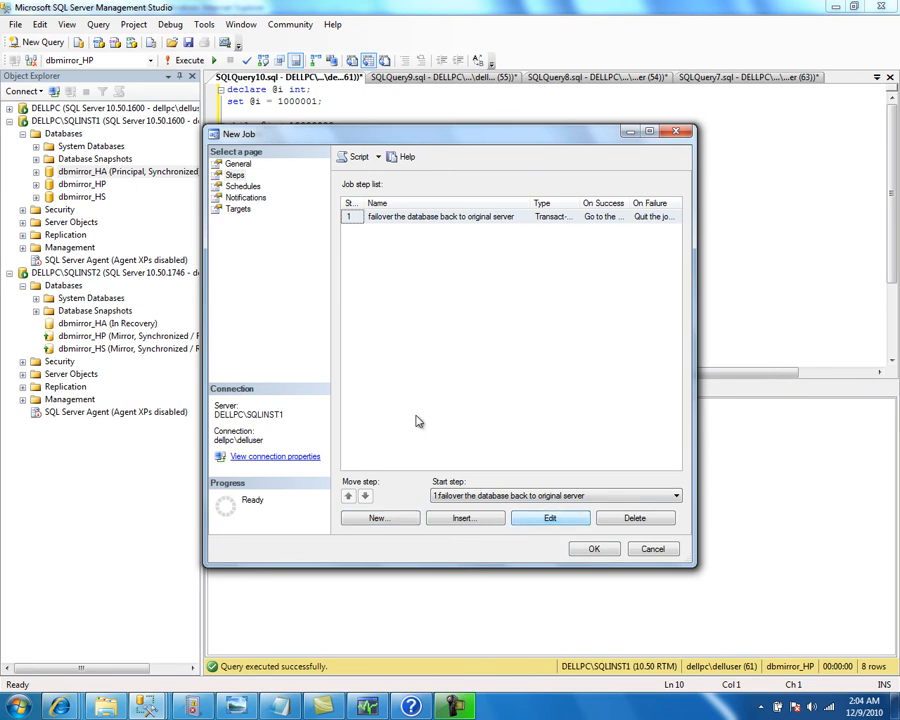
# Reopen the step and parse its command to confirm the syntax is valid
pyautogui.click(540, 520)
pyautogui.click(381, 434)
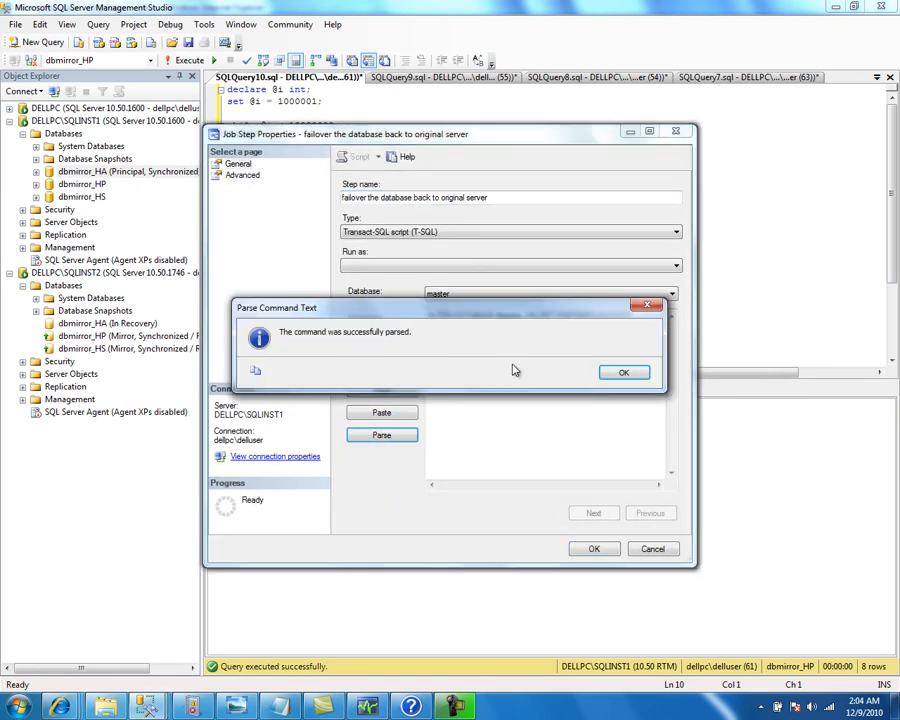
pyautogui.click(634, 376)
pyautogui.click(594, 550)
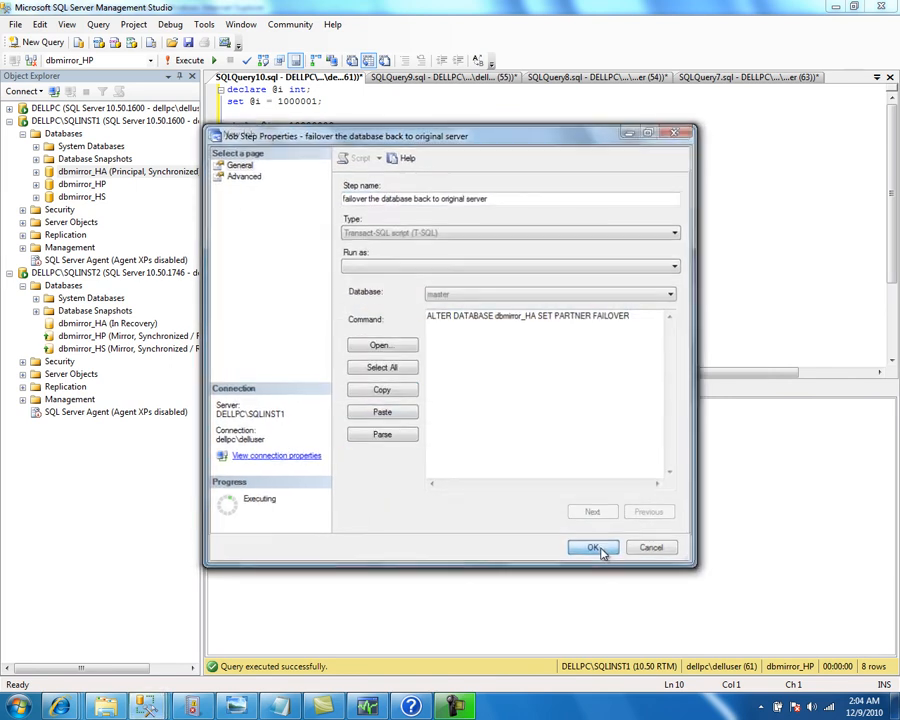
pyautogui.click(250, 187)
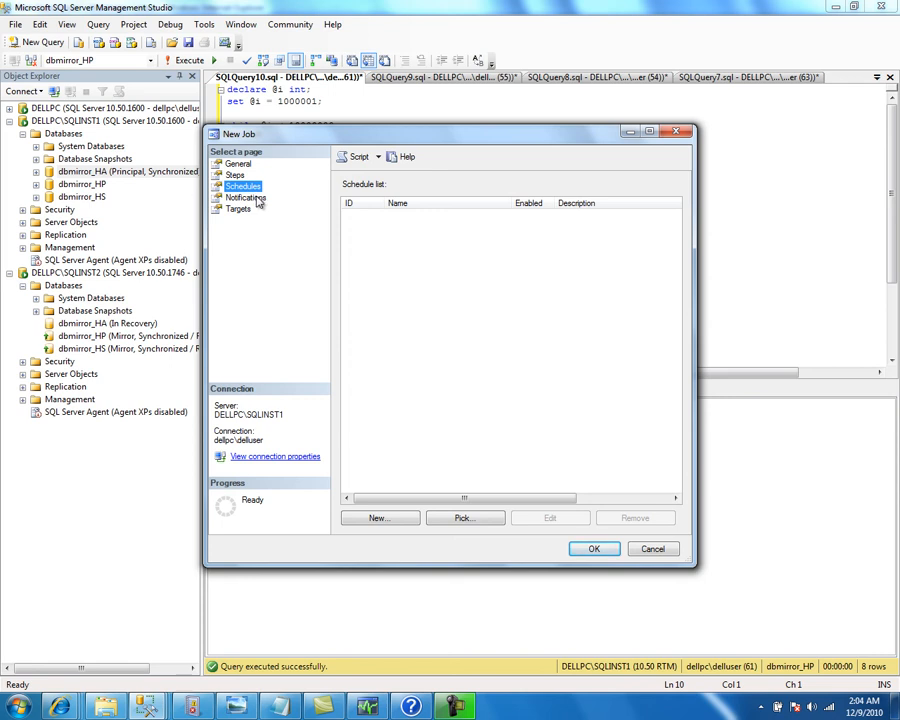
# Make the job e-mail the chosen operator when the job completes, then save the job
pyautogui.click(257, 198)
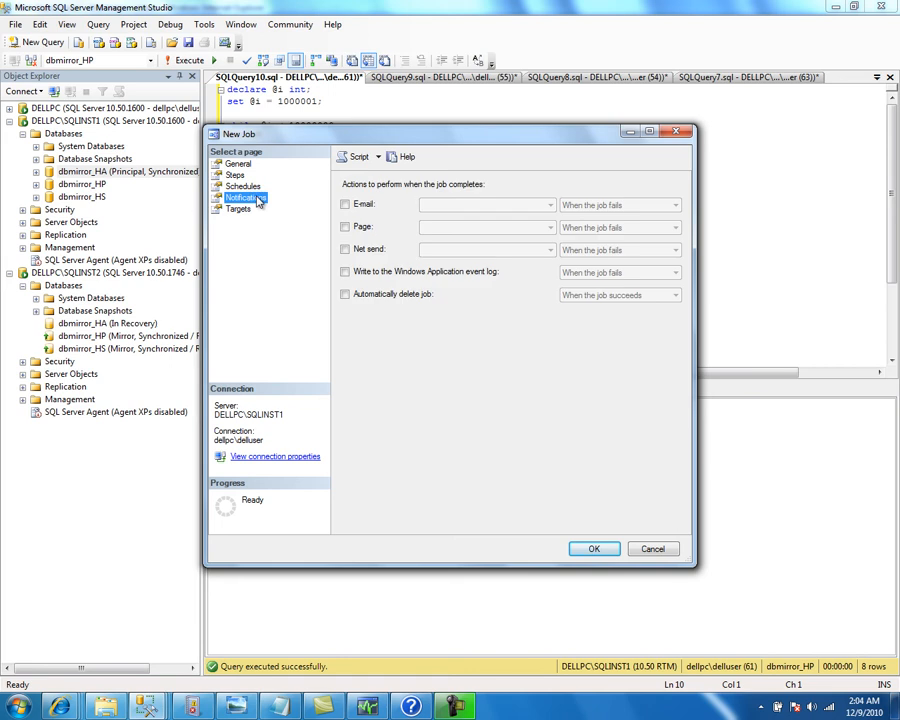
pyautogui.click(347, 205)
pyautogui.click(428, 207)
pyautogui.click(430, 219)
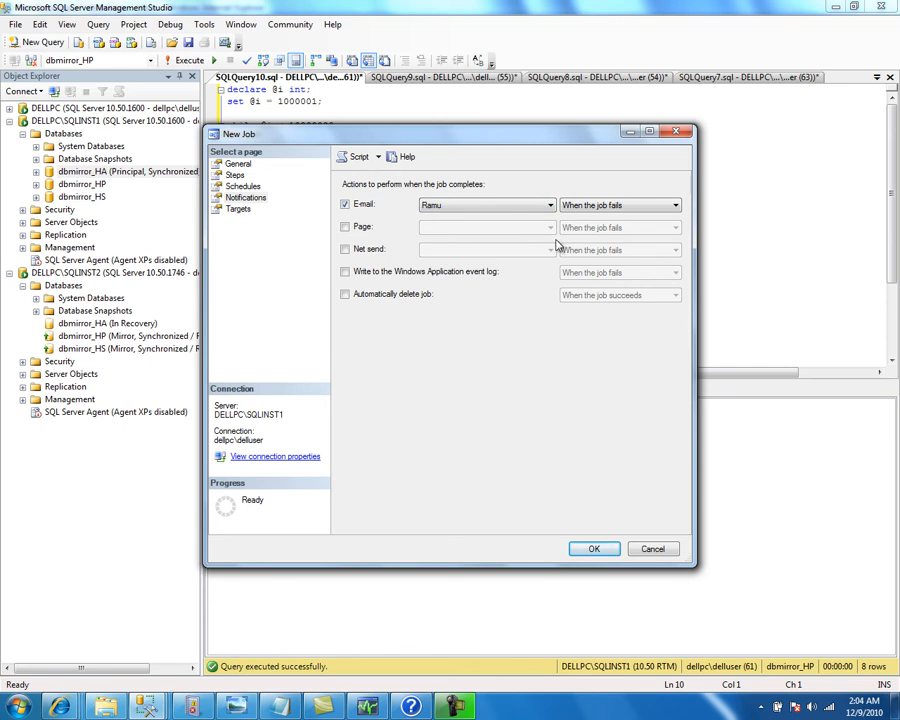
pyautogui.click(625, 205)
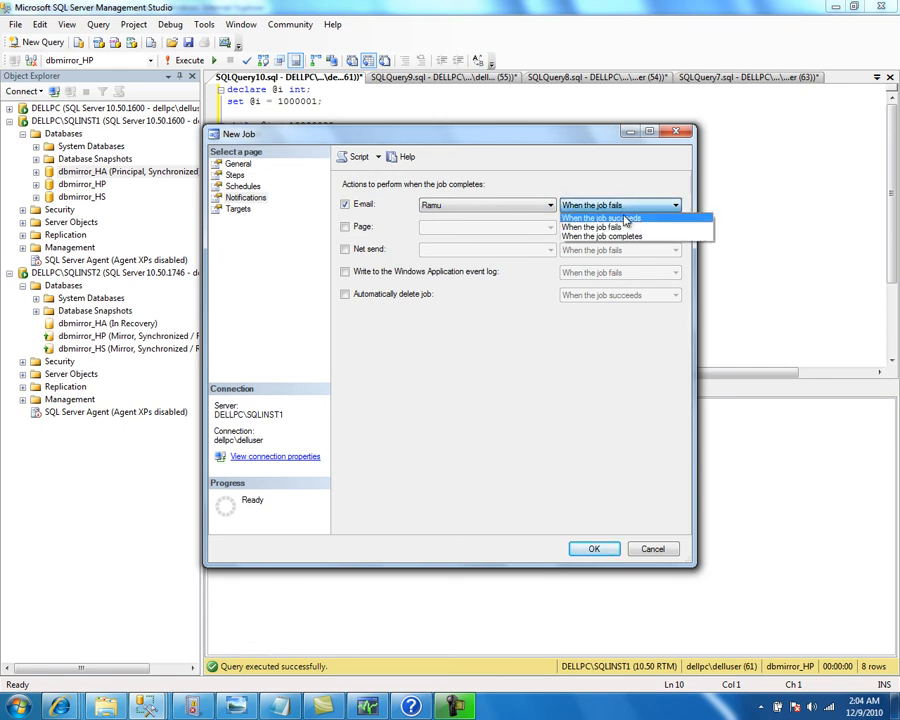
pyautogui.click(622, 236)
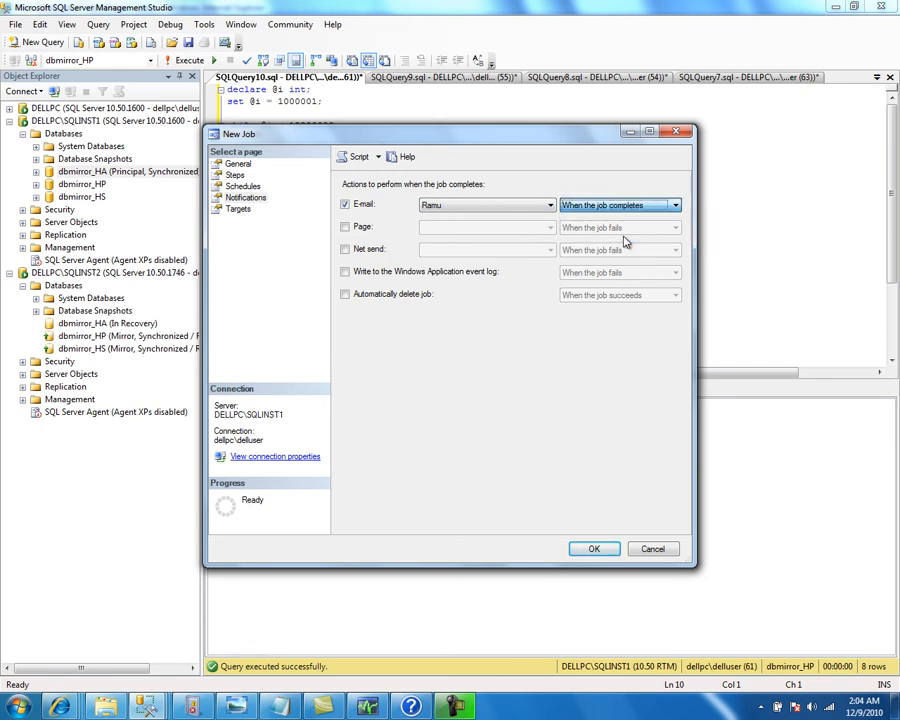
pyautogui.click(240, 209)
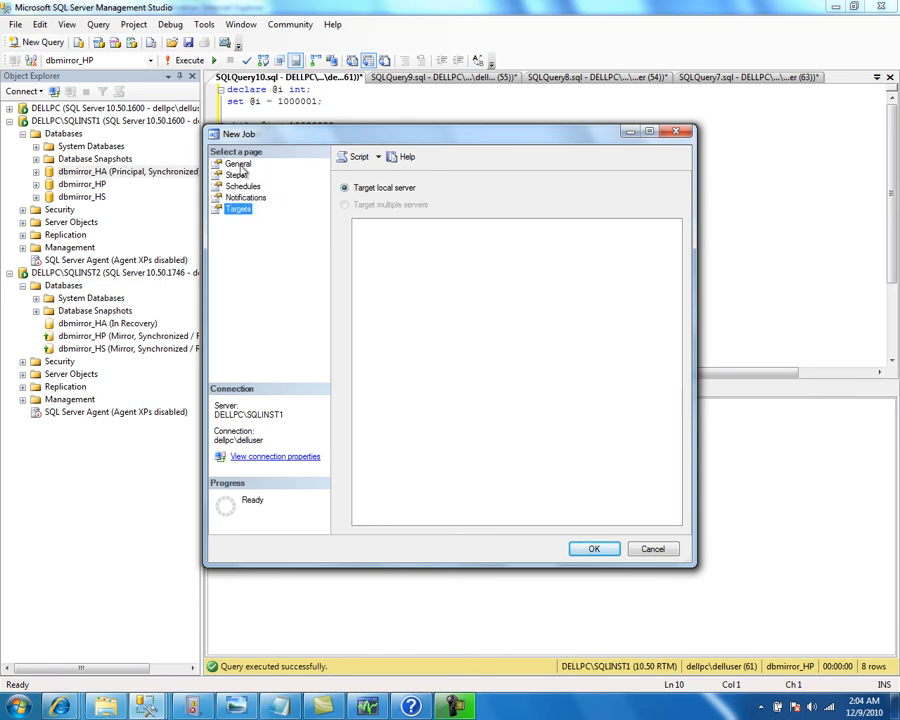
pyautogui.click(238, 164)
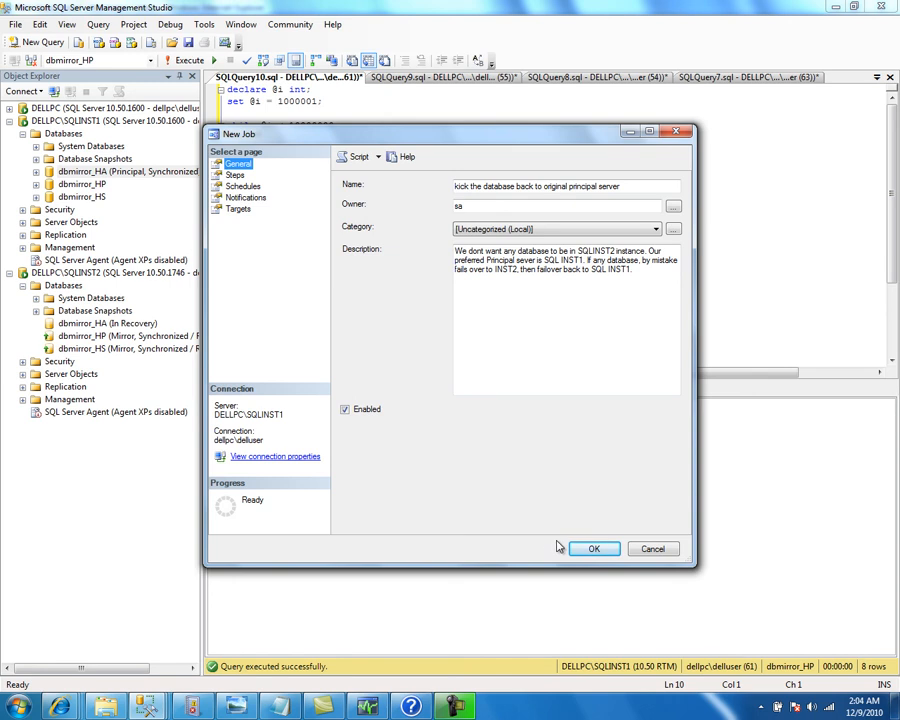
pyautogui.click(590, 551)
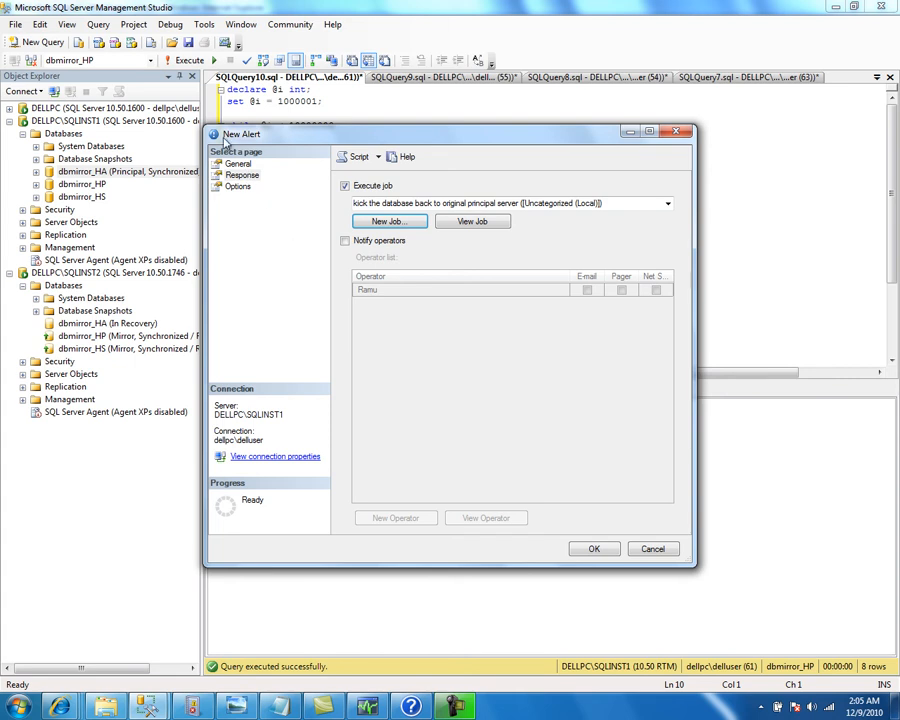
# Have the alert e-mail the operator a message about the automatic rollback to inst1, then save it
pyautogui.click(344, 241)
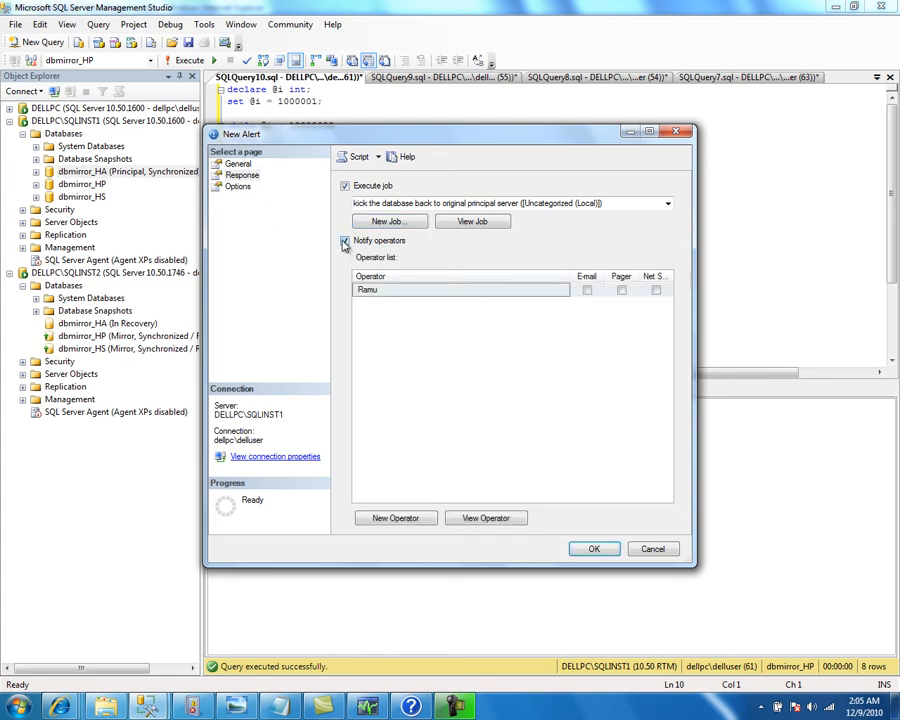
pyautogui.click(587, 290)
pyautogui.click(238, 186)
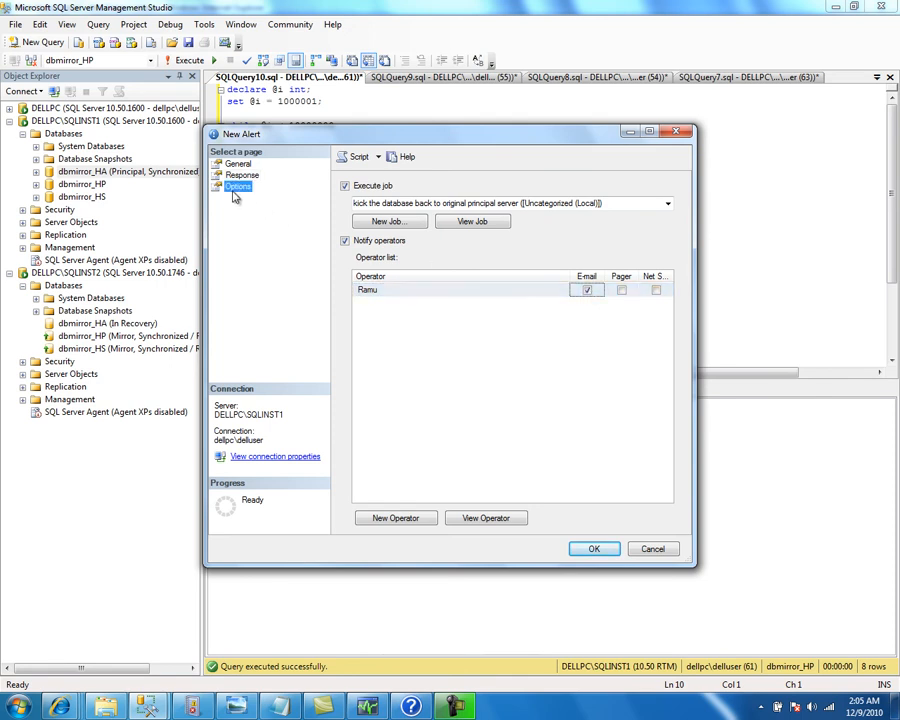
pyautogui.click(384, 281)
pyautogui.write('Dat')
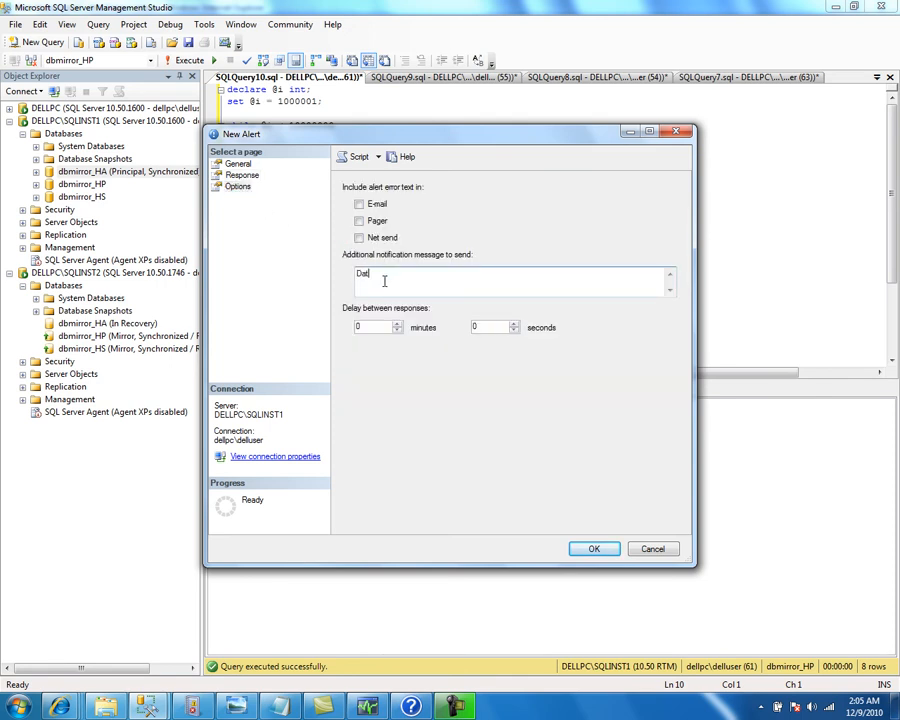
pyautogui.write('abase fiilo')
pyautogui.write('d ov')
pyautogui.write('er. automat')
pyautogui.write('ic job against')
pyautogui.write('rolled back the servi')
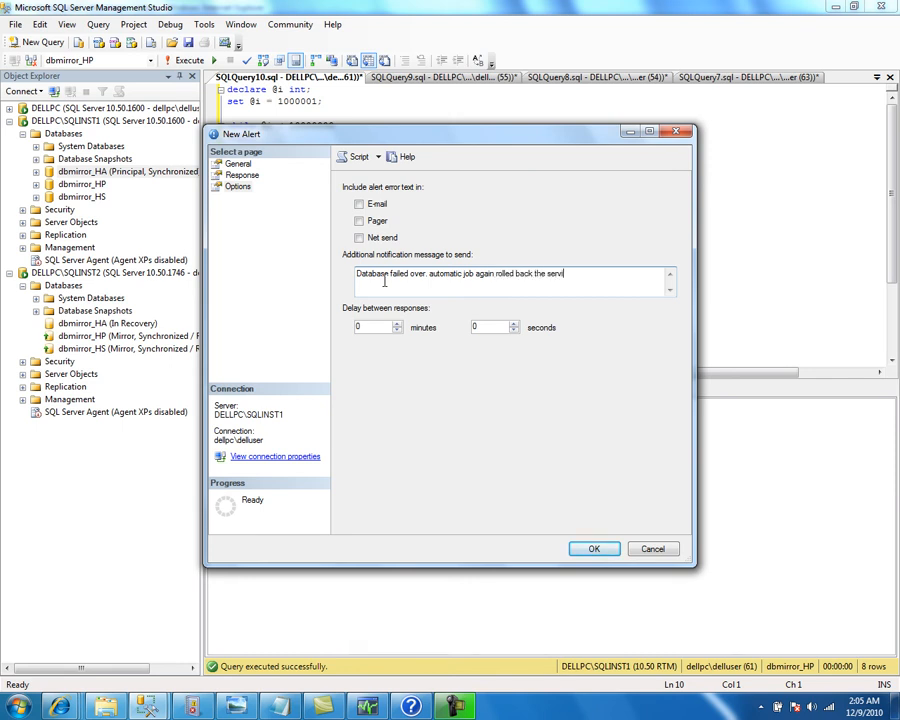
pyautogui.write('ces to inst1.')
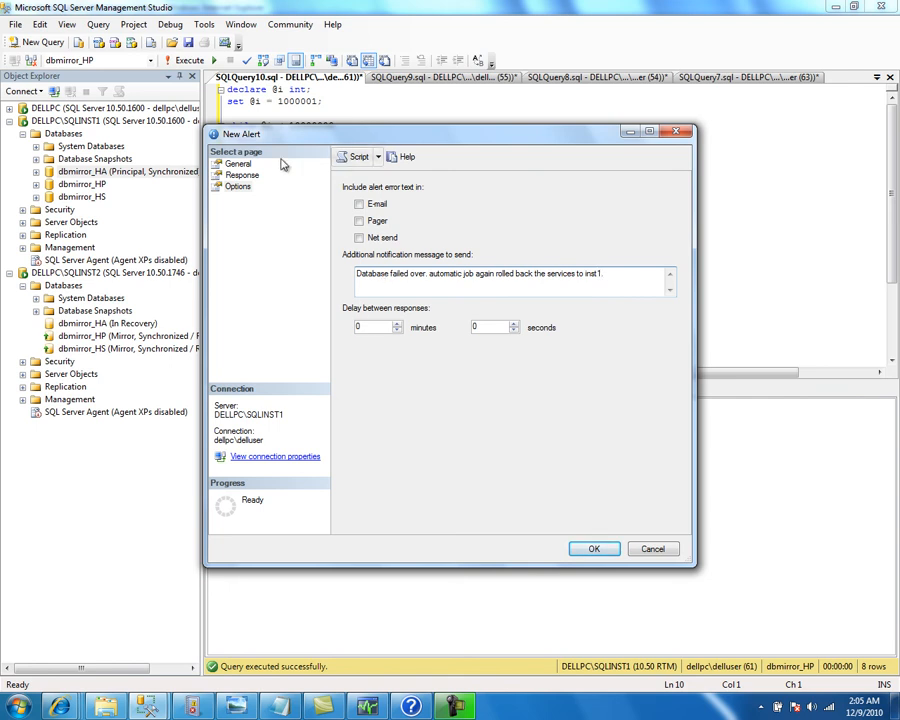
pyautogui.click(240, 165)
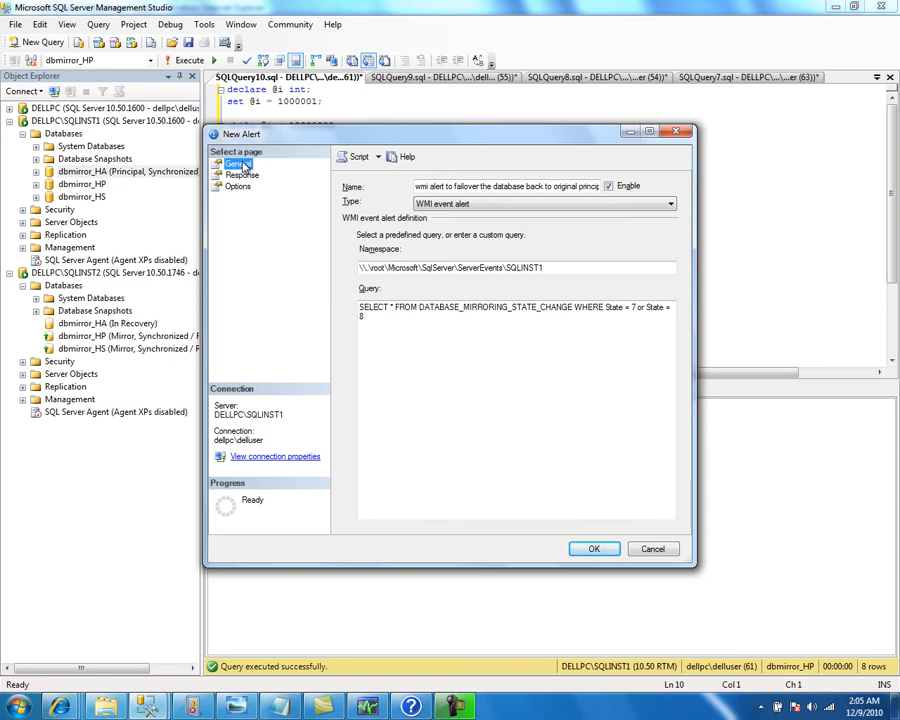
pyautogui.click(589, 550)
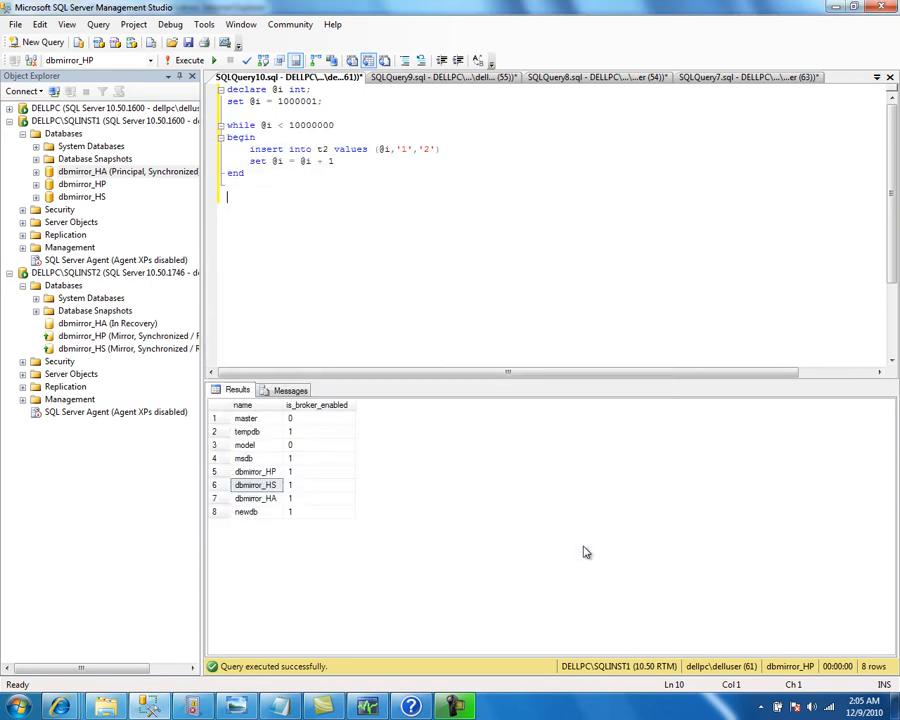
# Refresh SQLINST1's SQL Server Agent node and the SQLINST1 server tree in Object Explorer
pyautogui.rightClick(72, 262)
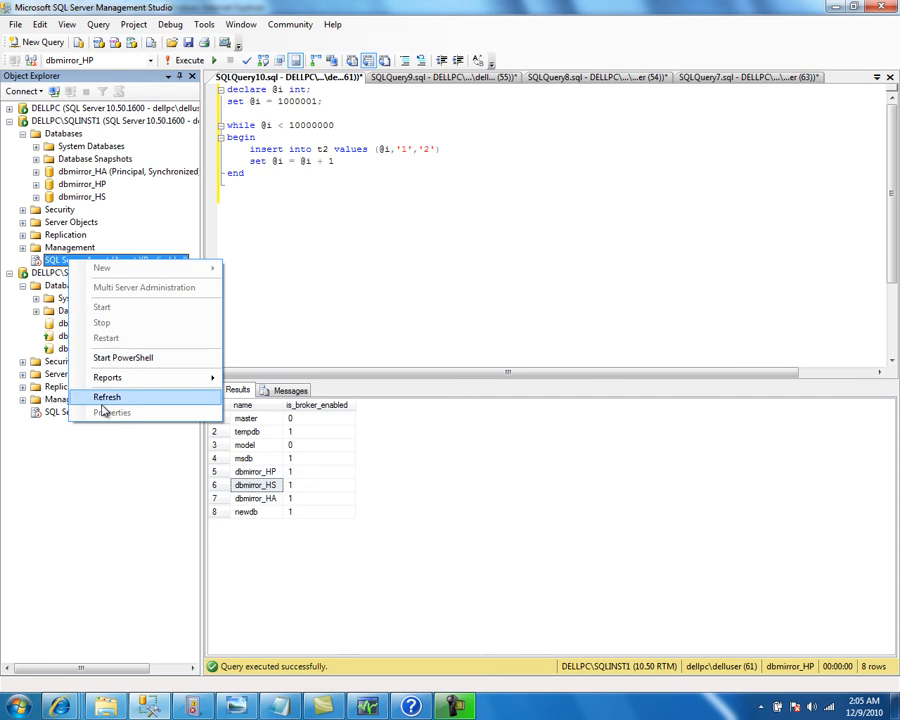
pyautogui.click(104, 400)
pyautogui.click(50, 262)
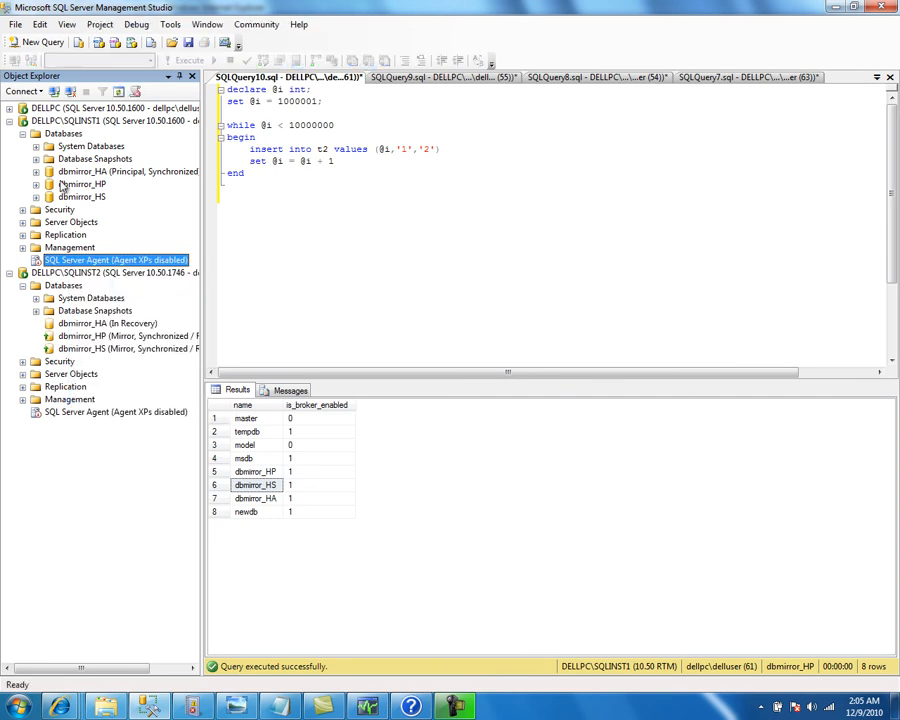
pyautogui.rightClick(52, 120)
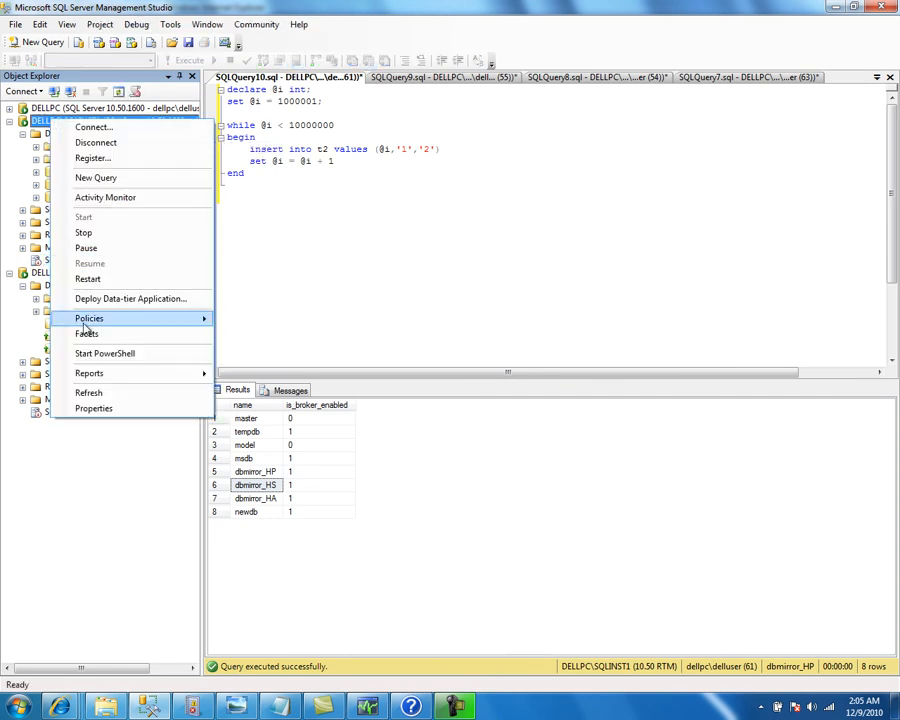
pyautogui.click(100, 393)
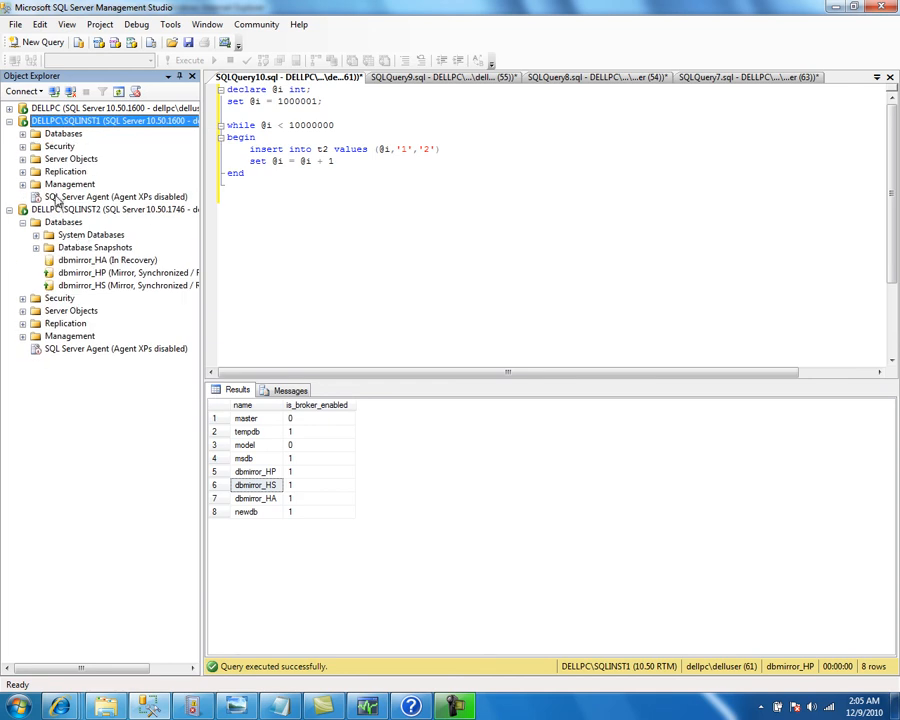
# Confirm Start is unavailable for SQLINST1's agent, select SQLINST2's agent, and bring up the Start menu
pyautogui.rightClick(60, 198)
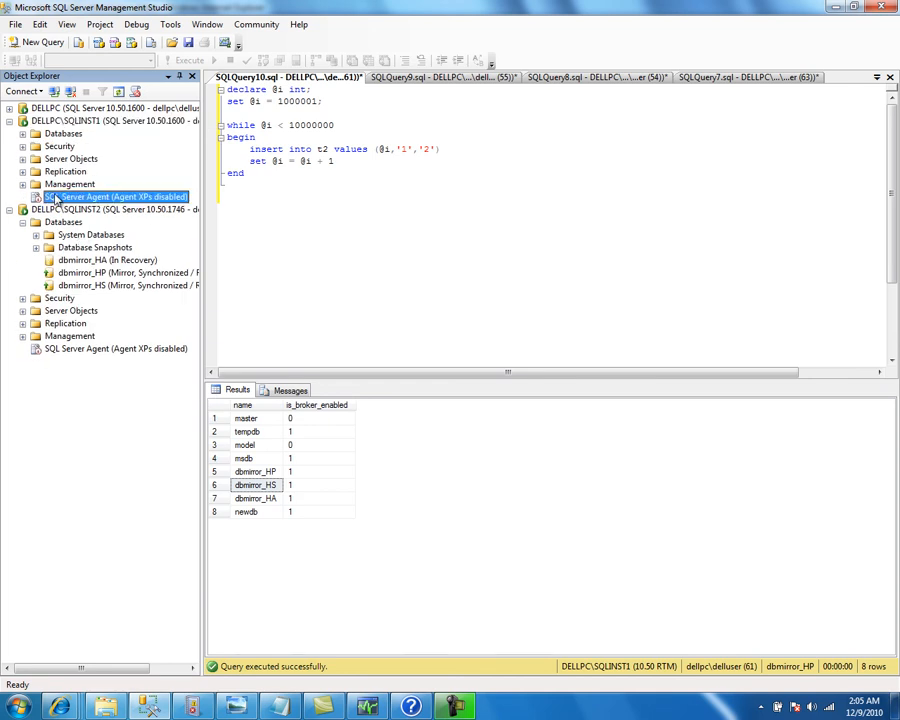
pyautogui.click(48, 340)
pyautogui.click(62, 349)
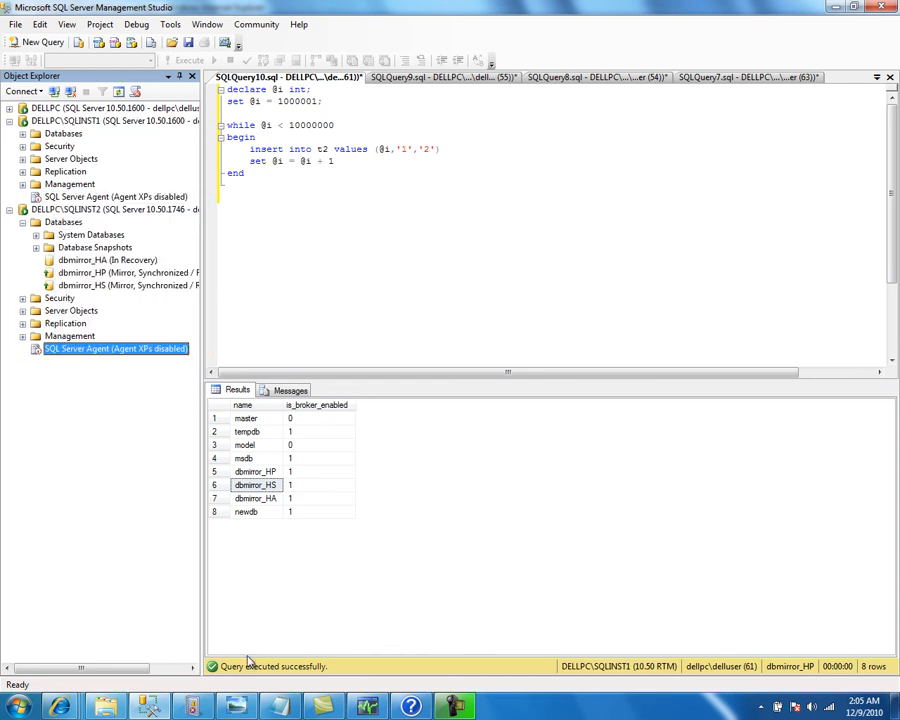
pyautogui.click(3, 709)
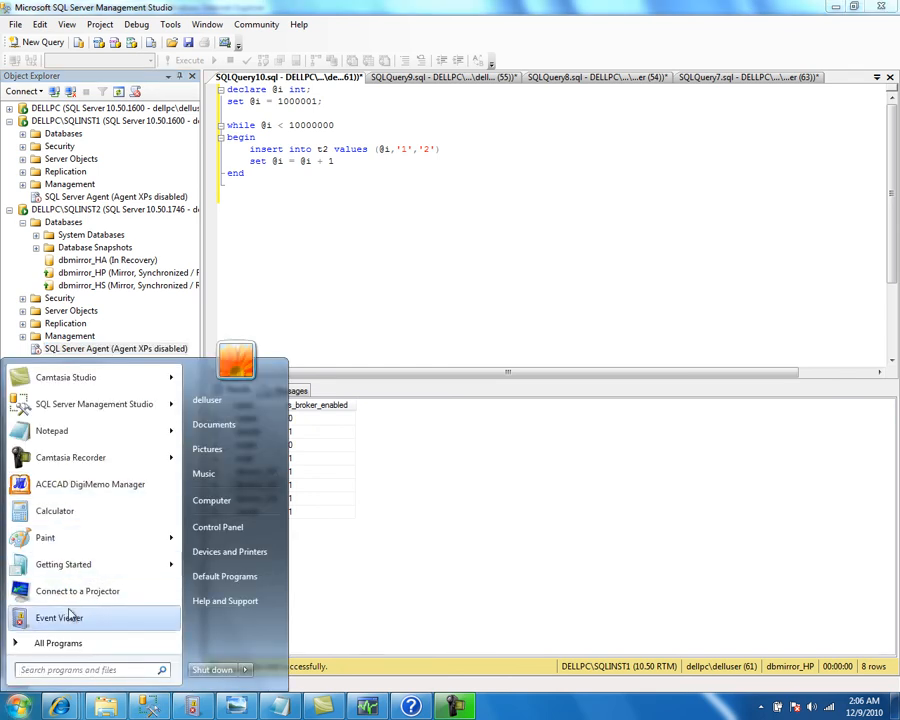
# Launch SQL Server Configuration Manager from Microsoft SQL Server 2008 R2 > Configuration Tools
pyautogui.click(64, 641)
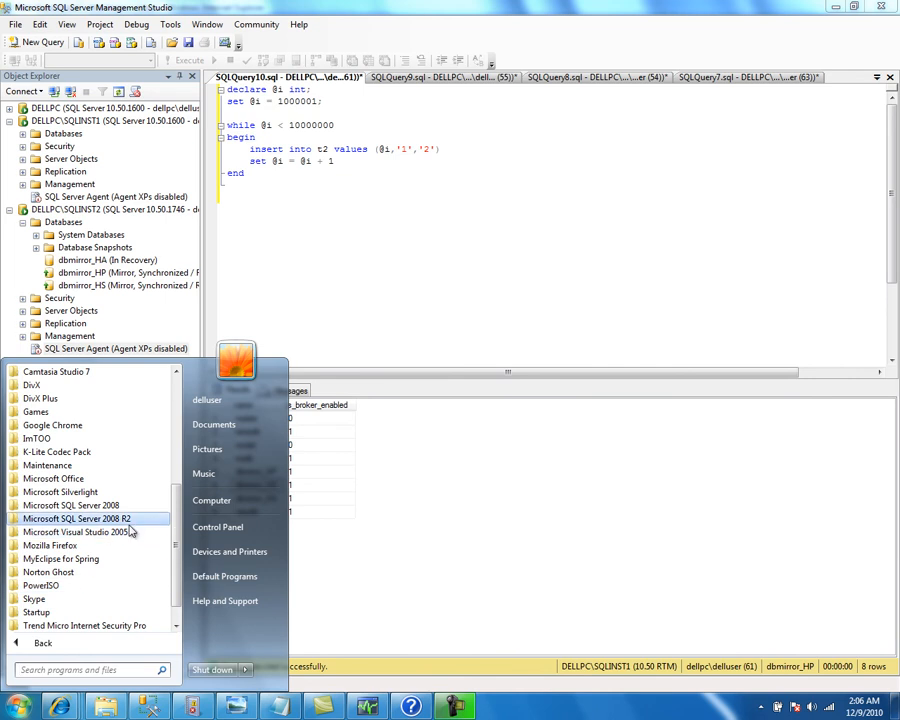
pyautogui.click(80, 519)
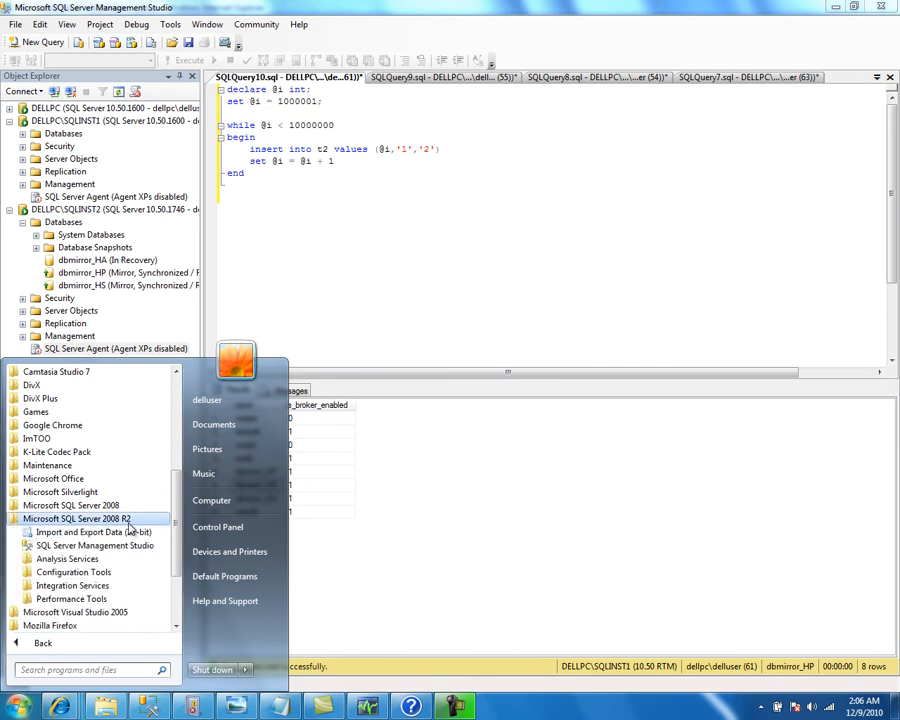
pyautogui.click(73, 572)
pyautogui.click(58, 545)
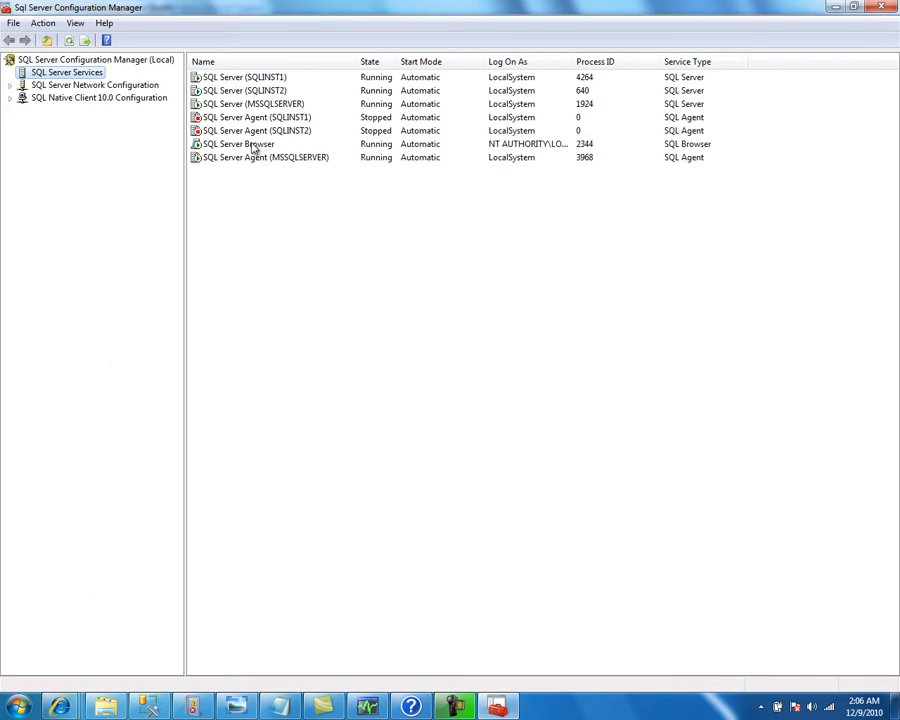
# Start the SQL Server Agent services for SQLINST1 and SQLINST2, then close Configuration Manager
pyautogui.rightClick(240, 119)
pyautogui.click(261, 132)
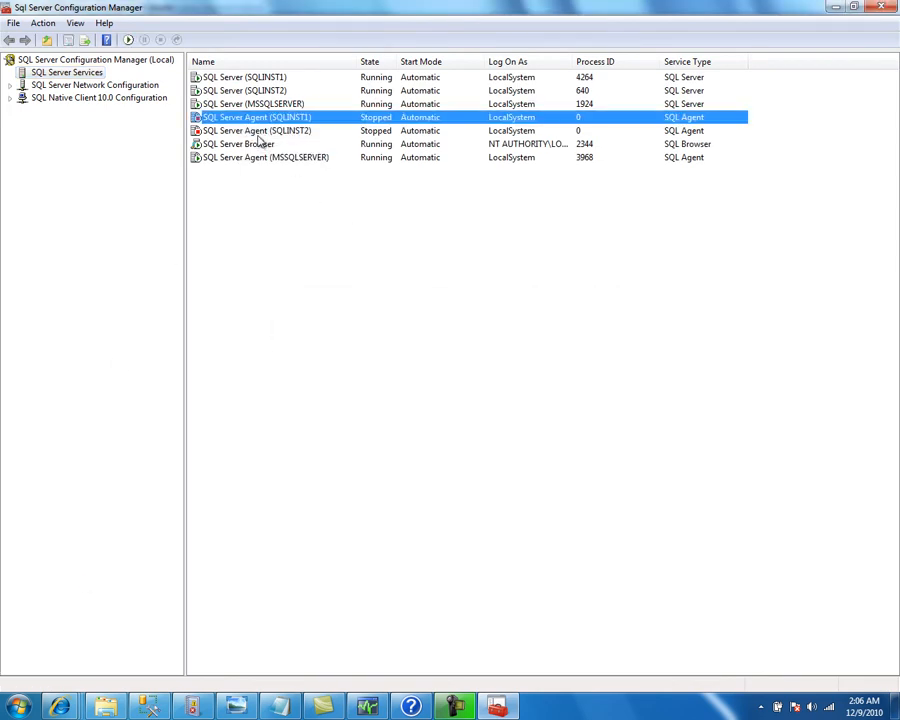
pyautogui.click(257, 134)
pyautogui.rightClick(259, 134)
pyautogui.click(267, 137)
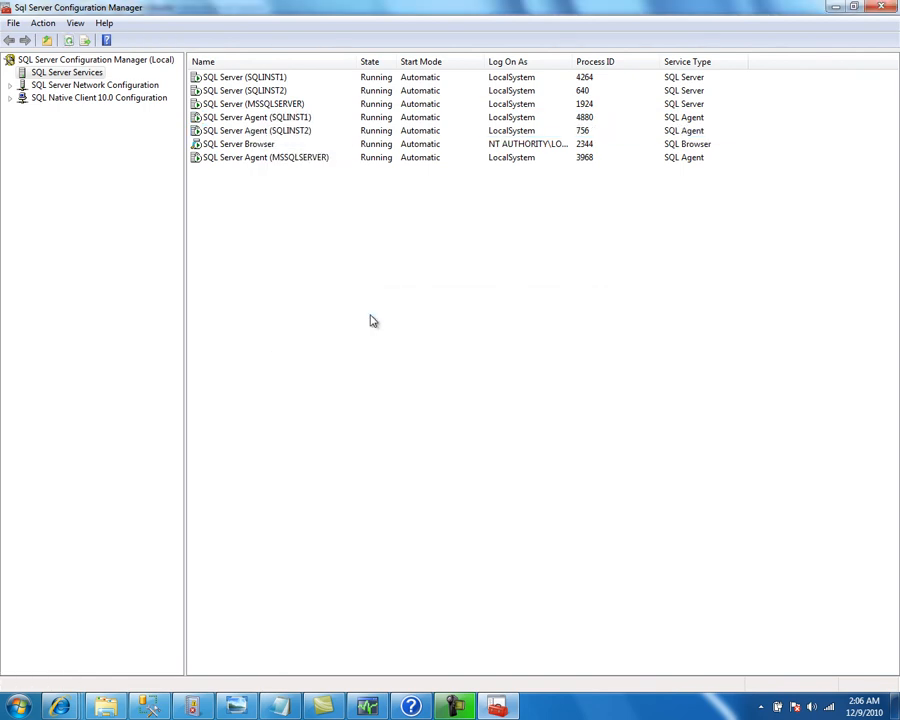
pyautogui.hotkey('alt', 'F4')
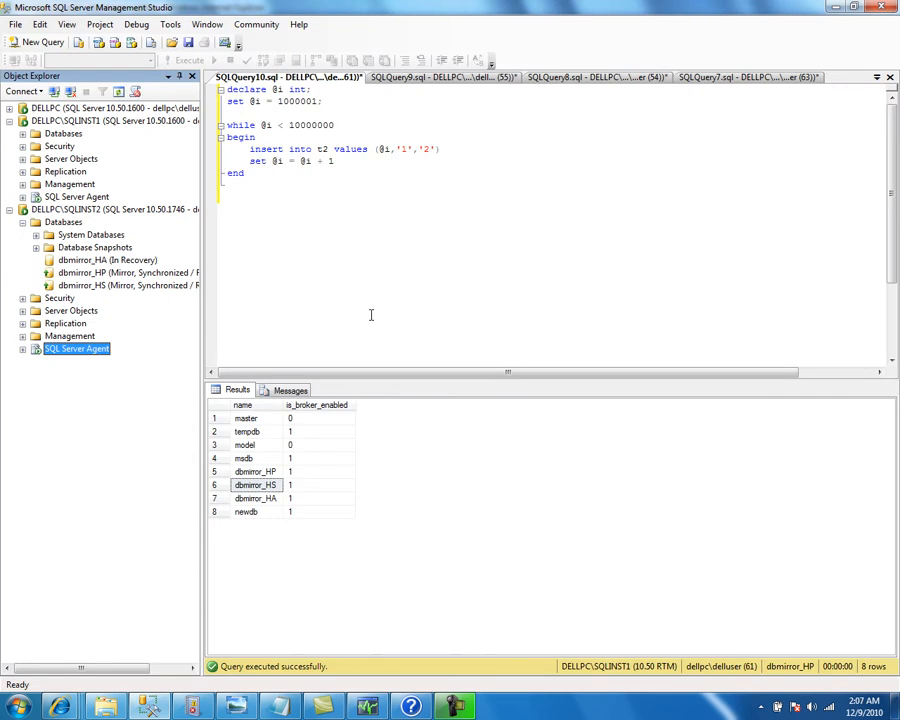
# Script SQLINST1's WMI failback alert as a CREATE statement into a new query editor window
pyautogui.doubleClick(69, 198)
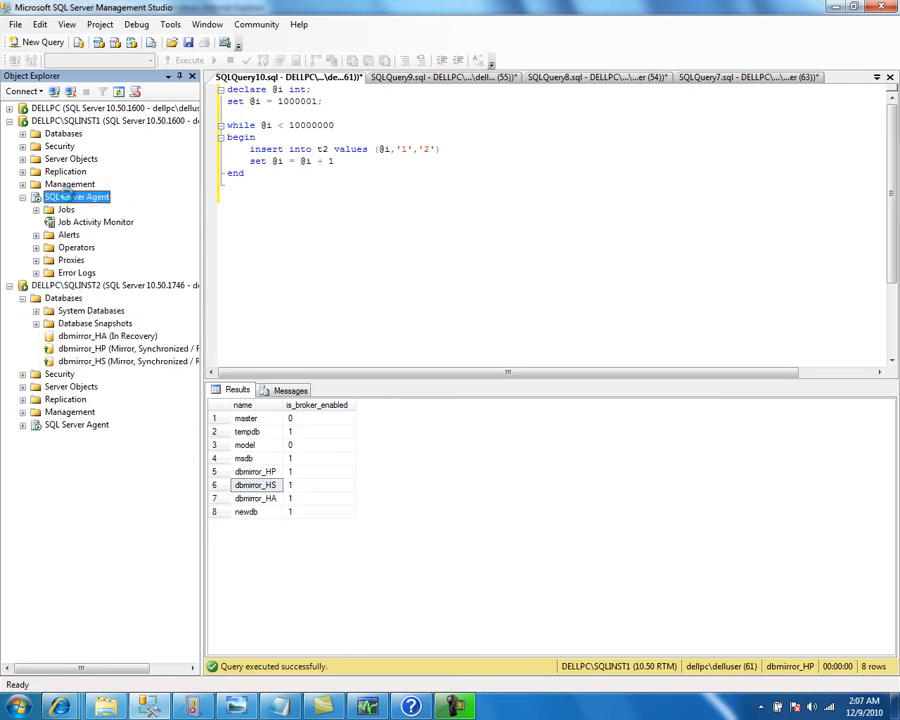
pyautogui.doubleClick(70, 235)
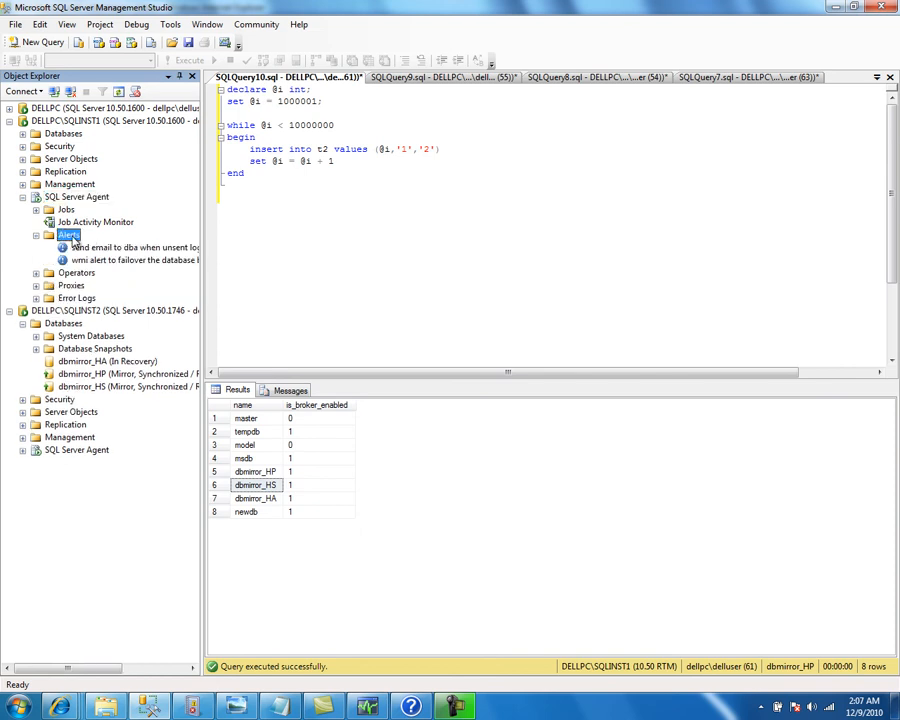
pyautogui.click(100, 262)
pyautogui.rightClick(117, 261)
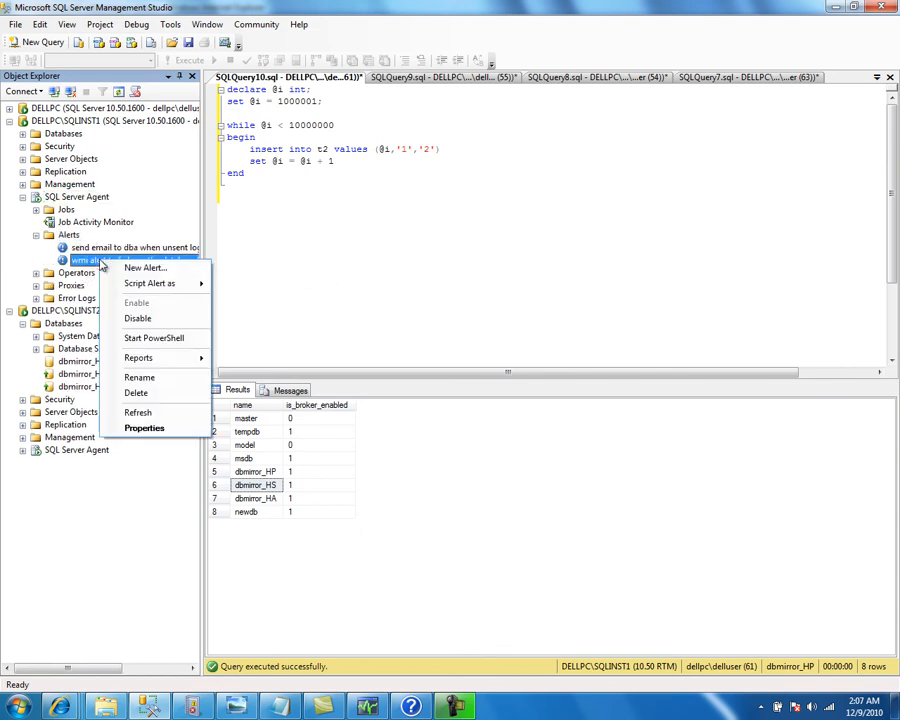
pyautogui.moveTo(190, 287)
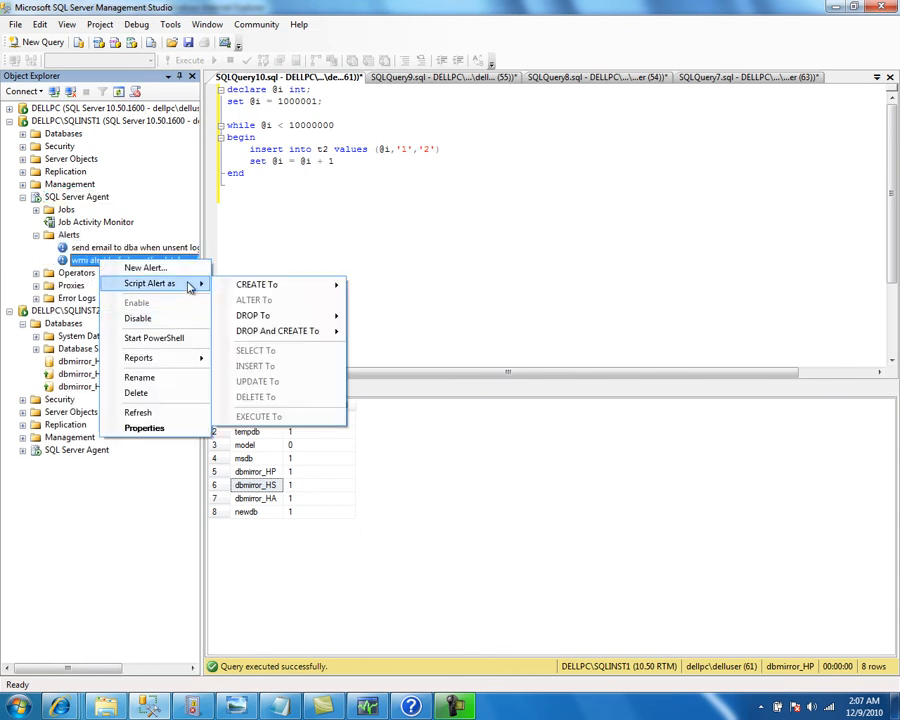
pyautogui.moveTo(296, 293)
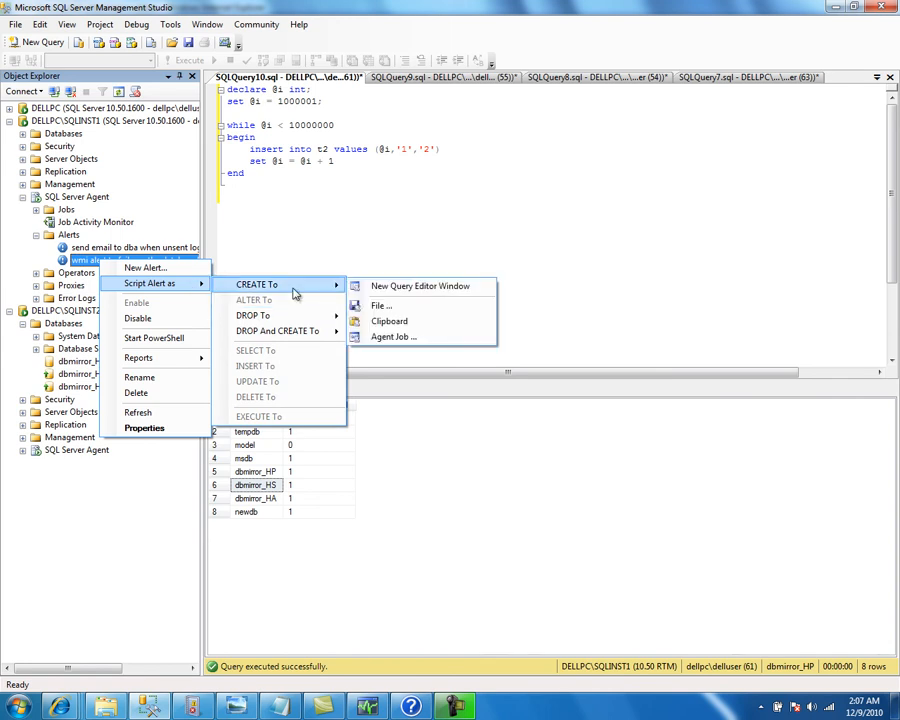
pyautogui.click(360, 286)
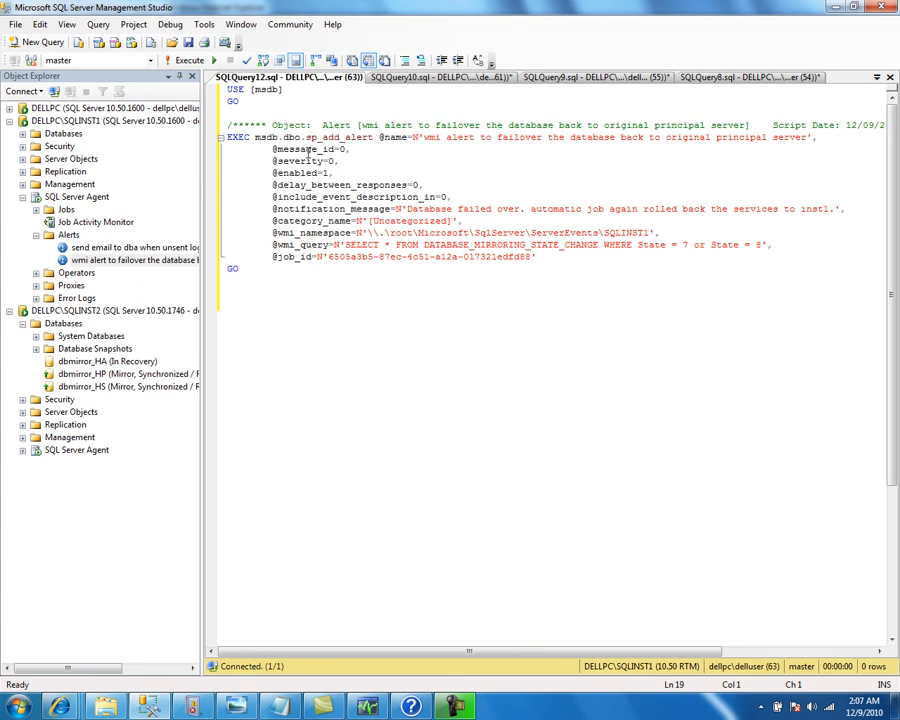
# Switch the alert script's connection to DELLPC\SQLINST2 and execute it, getting Msg 14262
pyautogui.rightClick(274, 144)
pyautogui.moveTo(401, 206)
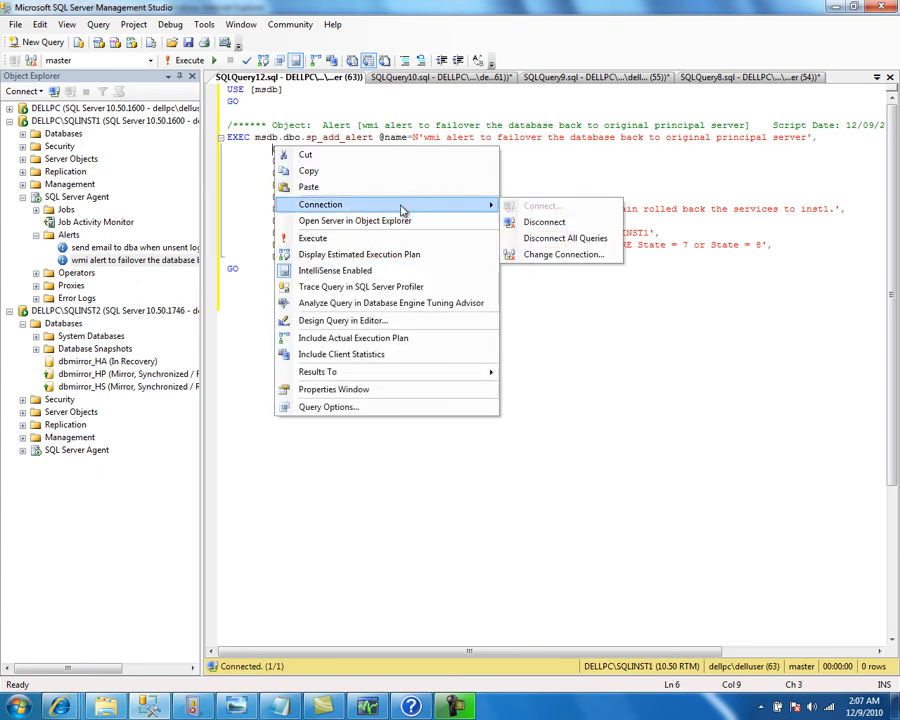
pyautogui.click(516, 254)
pyautogui.click(580, 273)
pyautogui.click(503, 303)
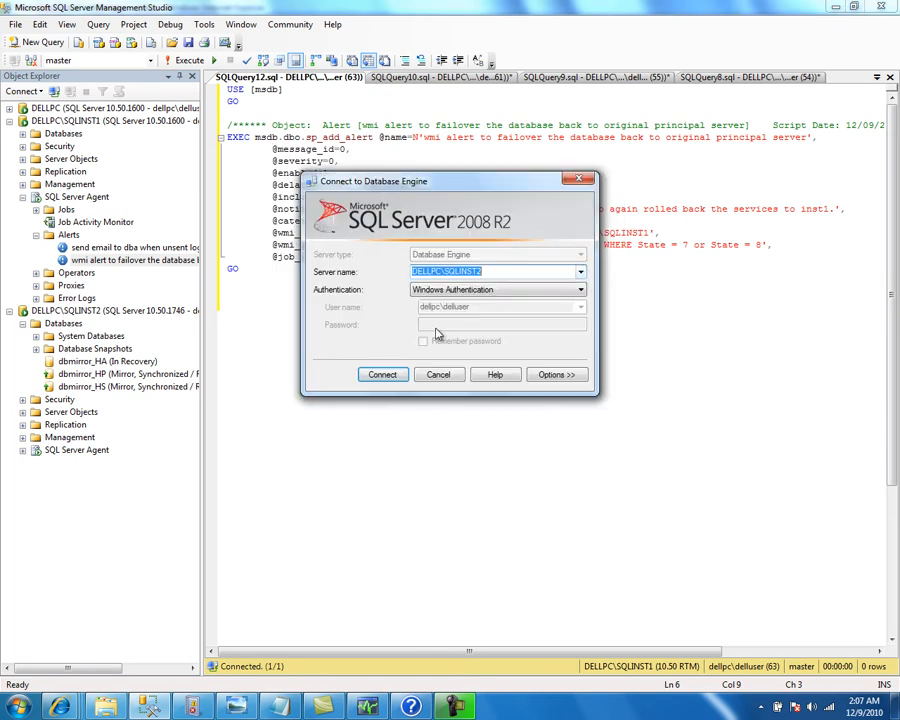
pyautogui.click(397, 372)
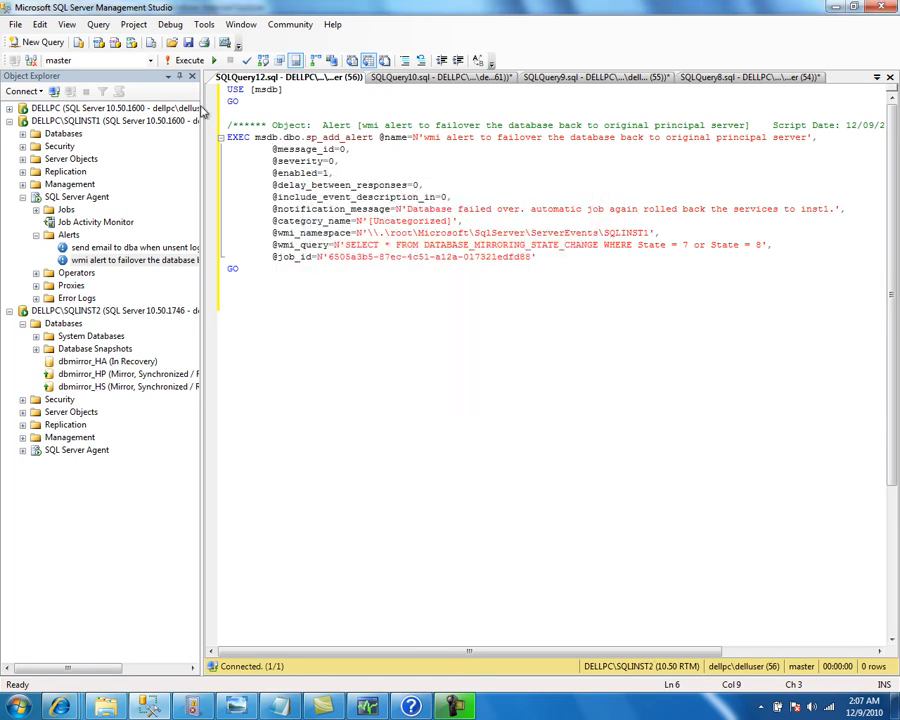
pyautogui.click(188, 61)
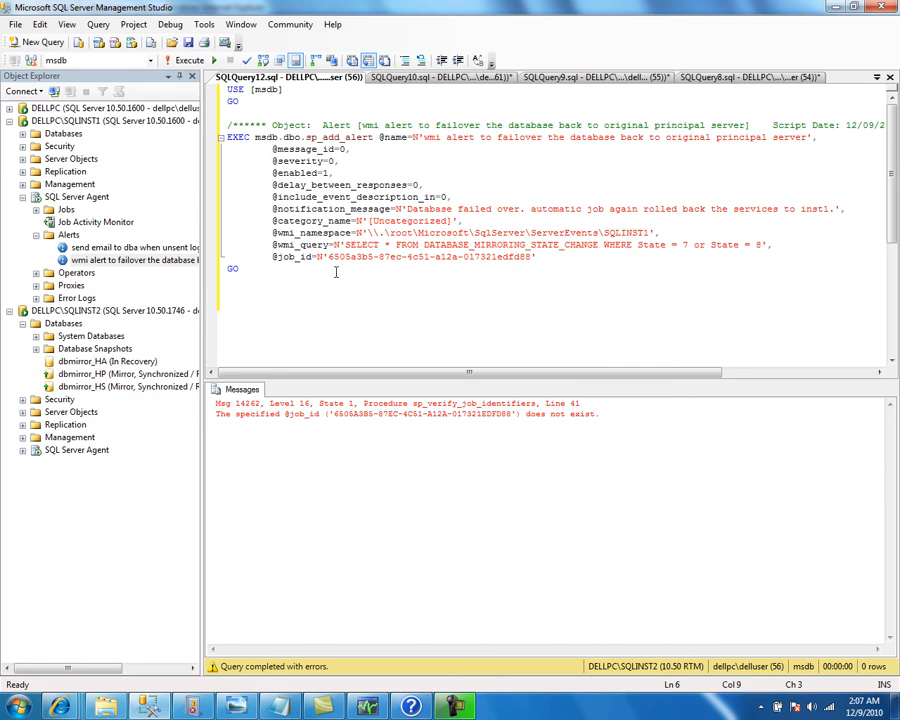
# Script SQLINST1's failback job as a CREATE statement into a new query editor window
pyautogui.doubleClick(66, 210)
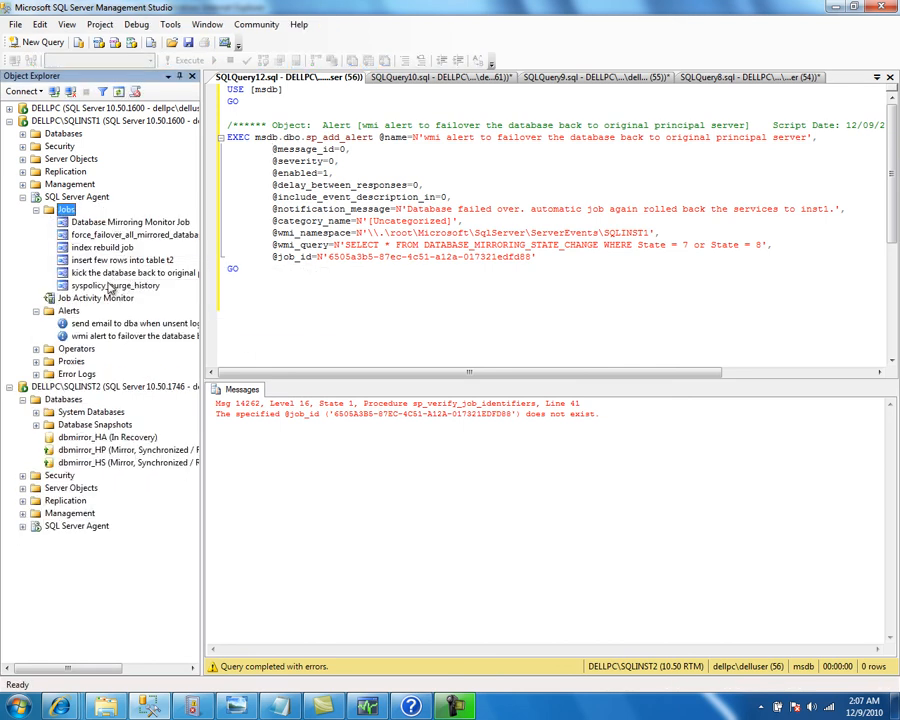
pyautogui.rightClick(133, 273)
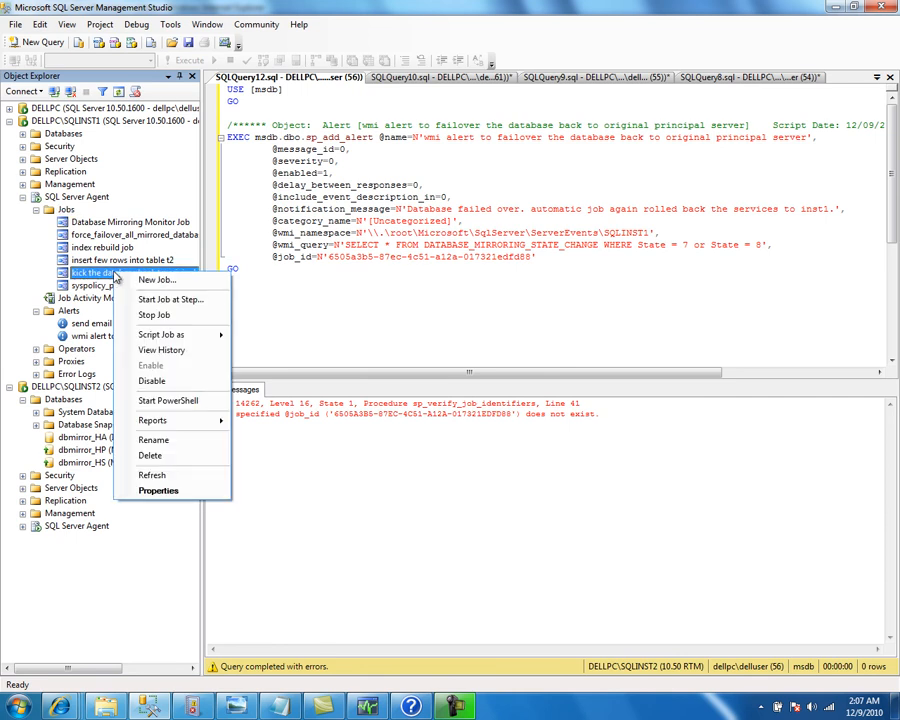
pyautogui.moveTo(195, 334)
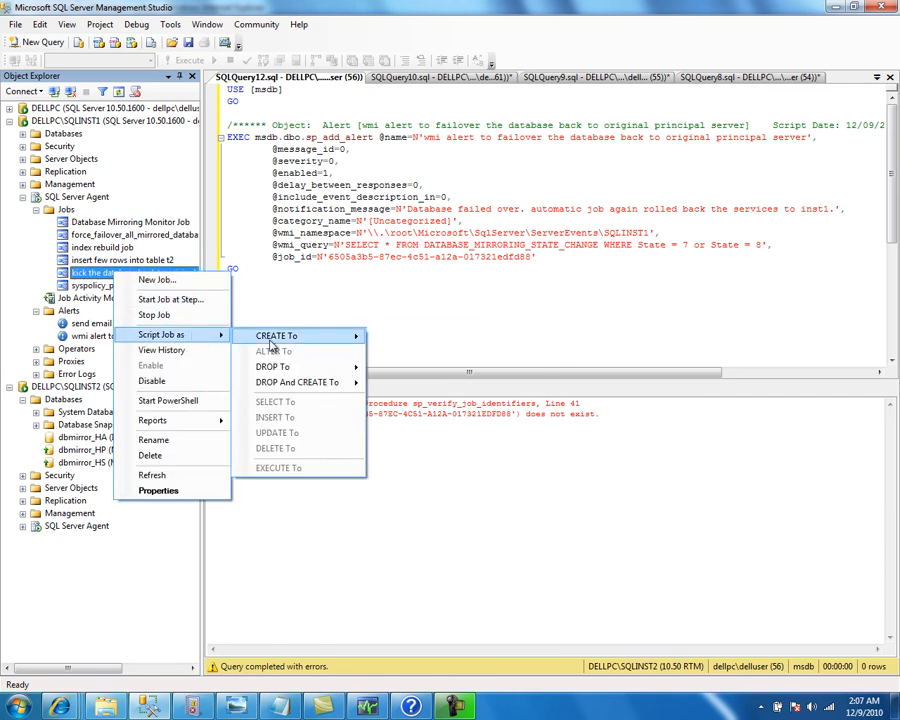
pyautogui.moveTo(335, 347)
pyautogui.click(470, 338)
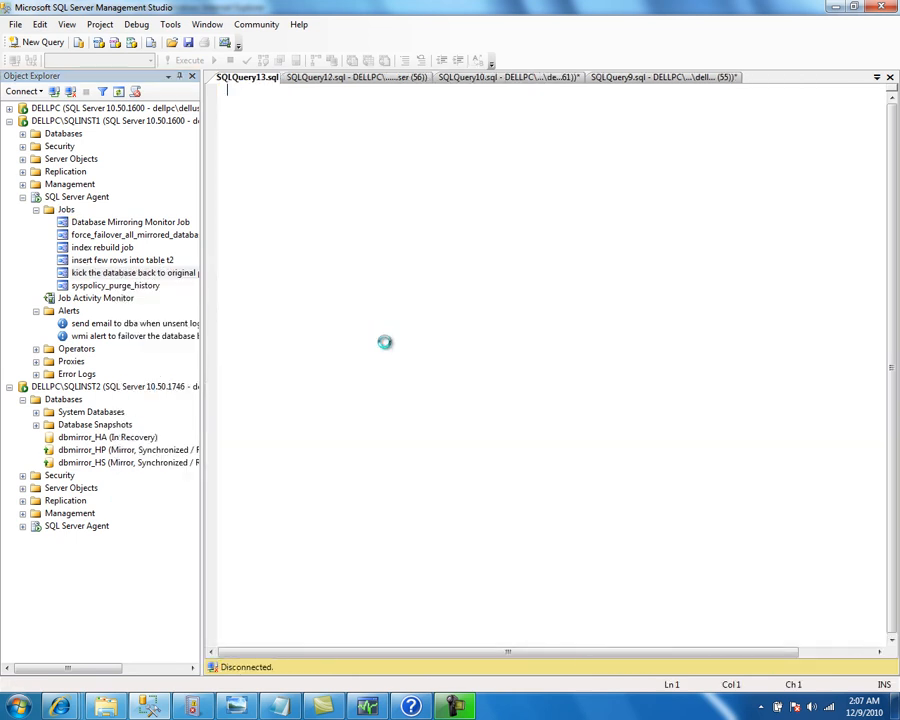
pyautogui.rightClick(302, 185)
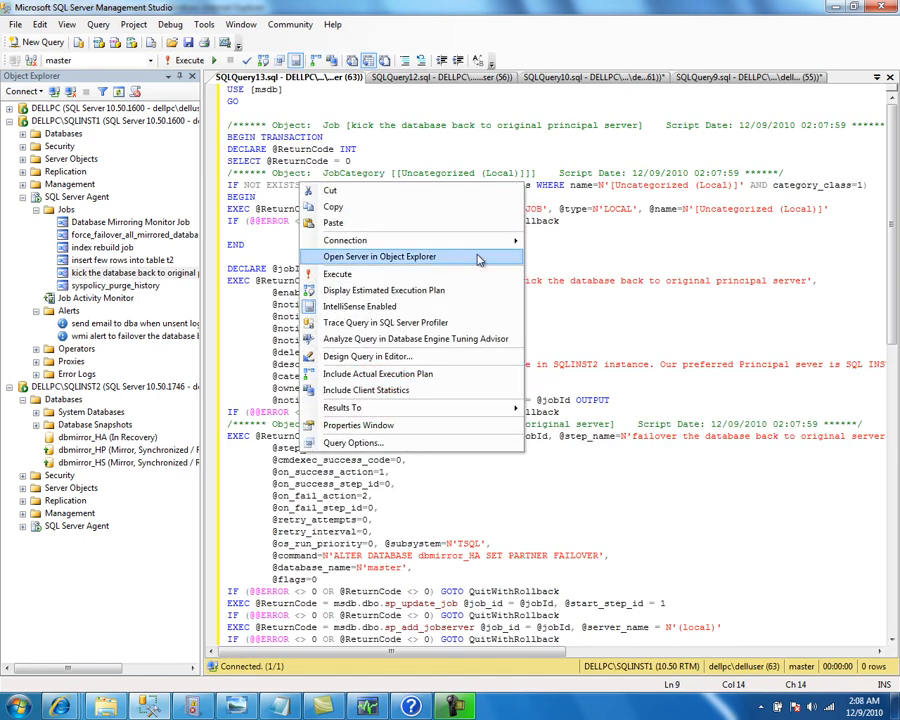
# Run the job script against DELLPC\SQLINST2, hitting Msg 14234, then select Operators under SQLINST2's agent
pyautogui.moveTo(493, 245)
pyautogui.click(560, 401)
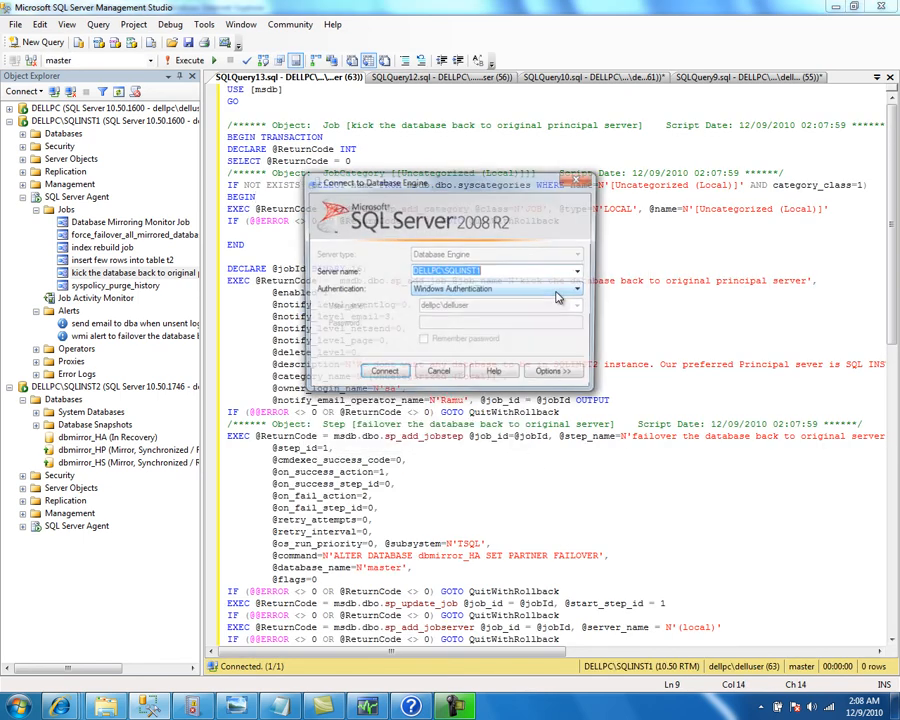
pyautogui.click(580, 271)
pyautogui.click(549, 296)
pyautogui.click(396, 375)
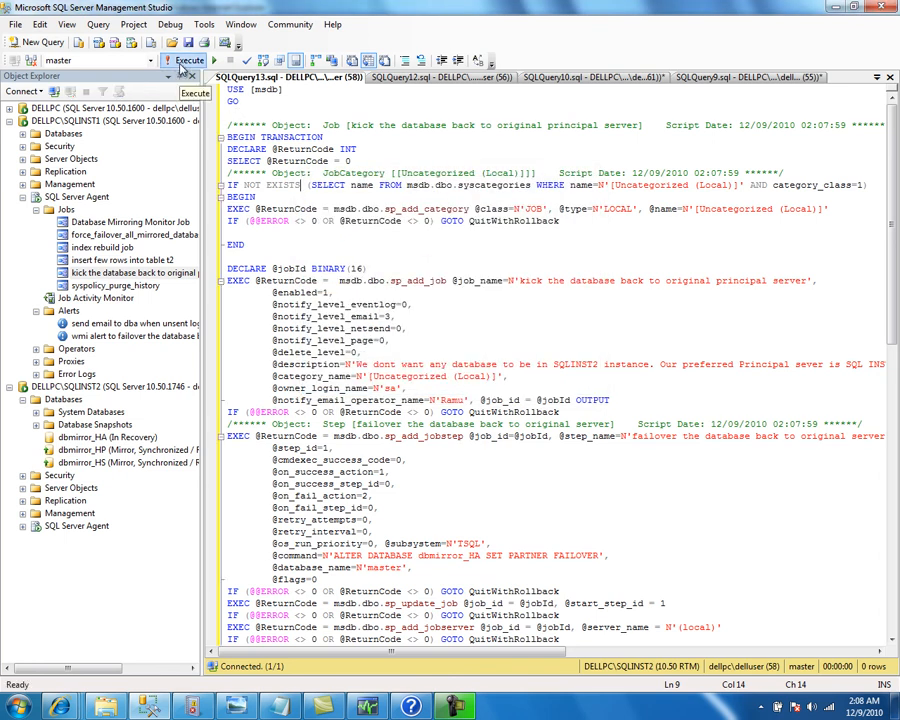
pyautogui.click(185, 61)
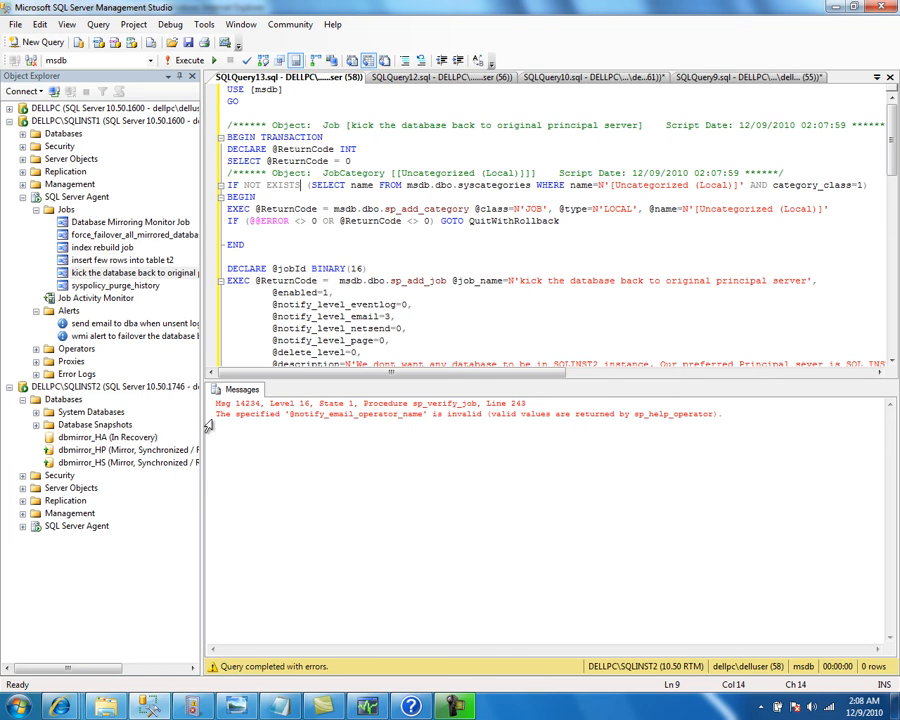
pyautogui.doubleClick(70, 528)
pyautogui.click(74, 580)
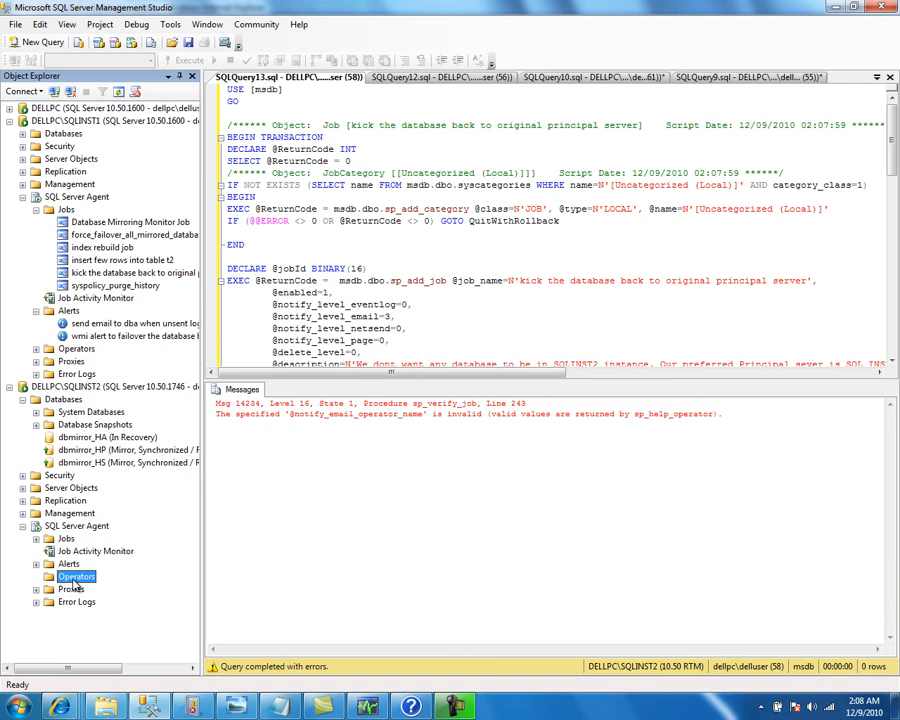
# Create a new operator under SQLINST2's SQL Server Agent with the contact's name and e-mail
pyautogui.rightClick(80, 579)
pyautogui.click(106, 581)
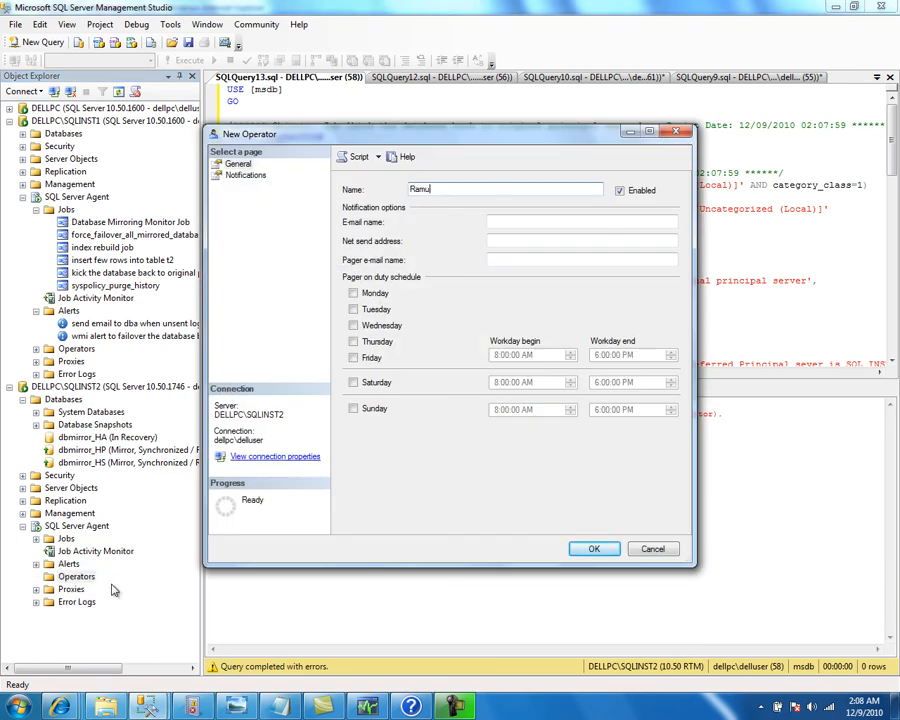
pyautogui.press('Tab')
pyautogui.write('ram')
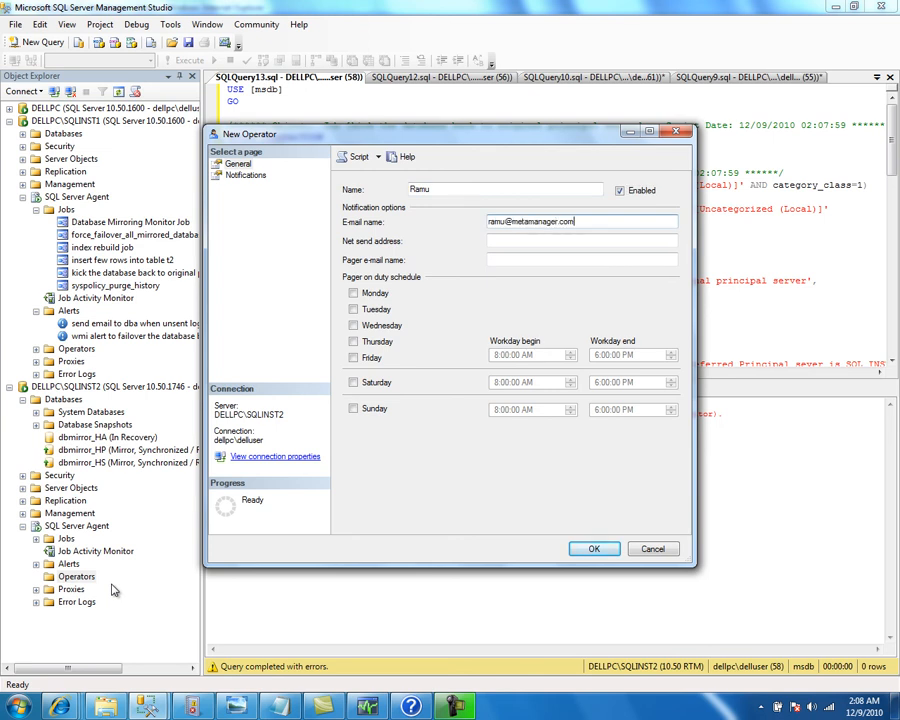
pyautogui.click(595, 551)
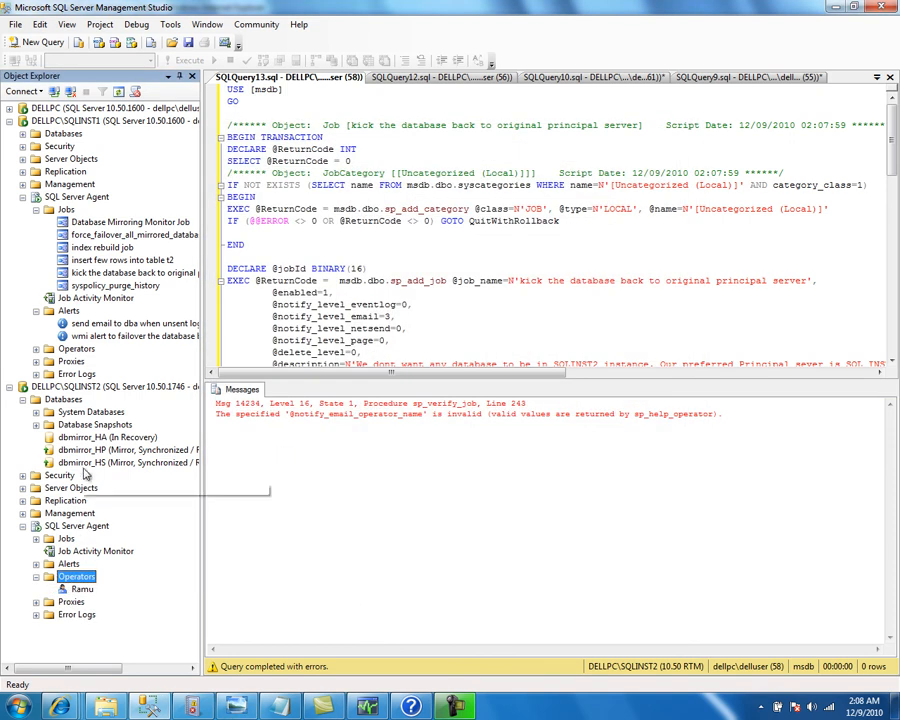
# Check Enable mail profile on the Alert System page of SQLINST2's SQL Server Agent properties
pyautogui.rightClick(80, 526)
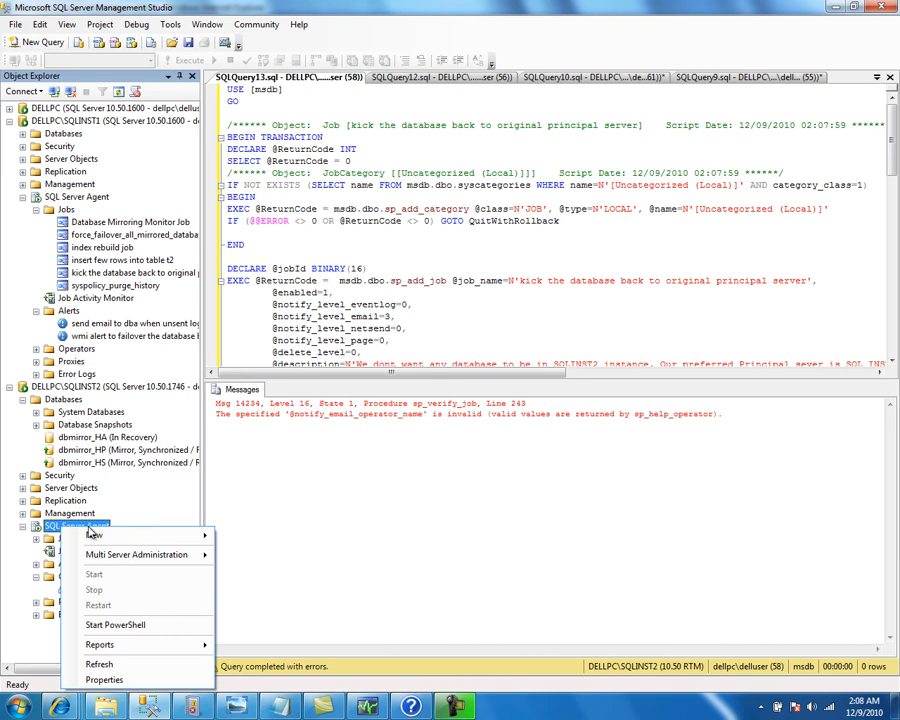
pyautogui.click(104, 679)
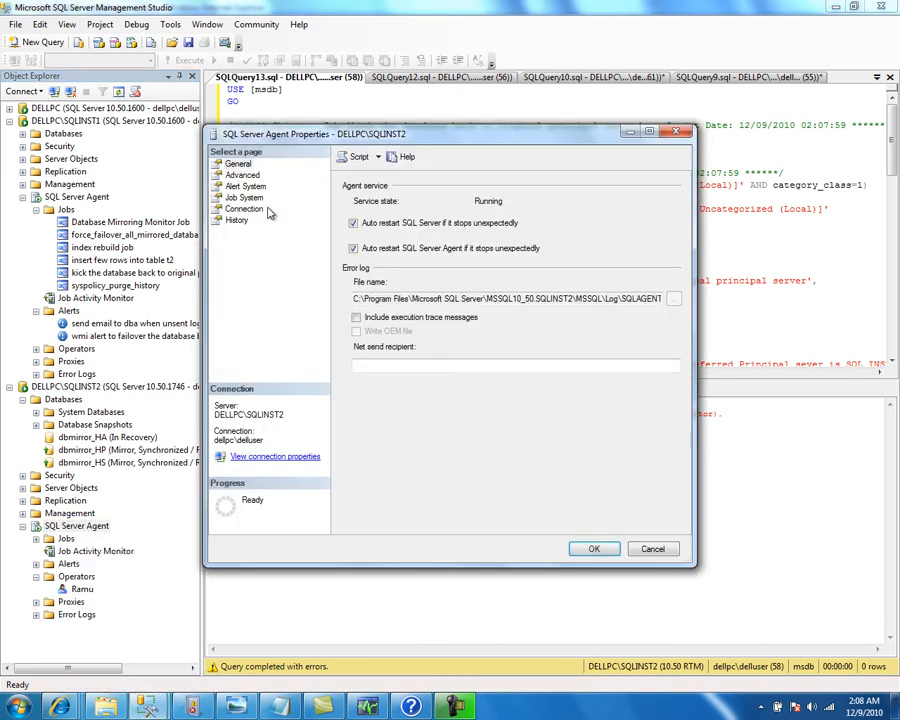
pyautogui.click(244, 186)
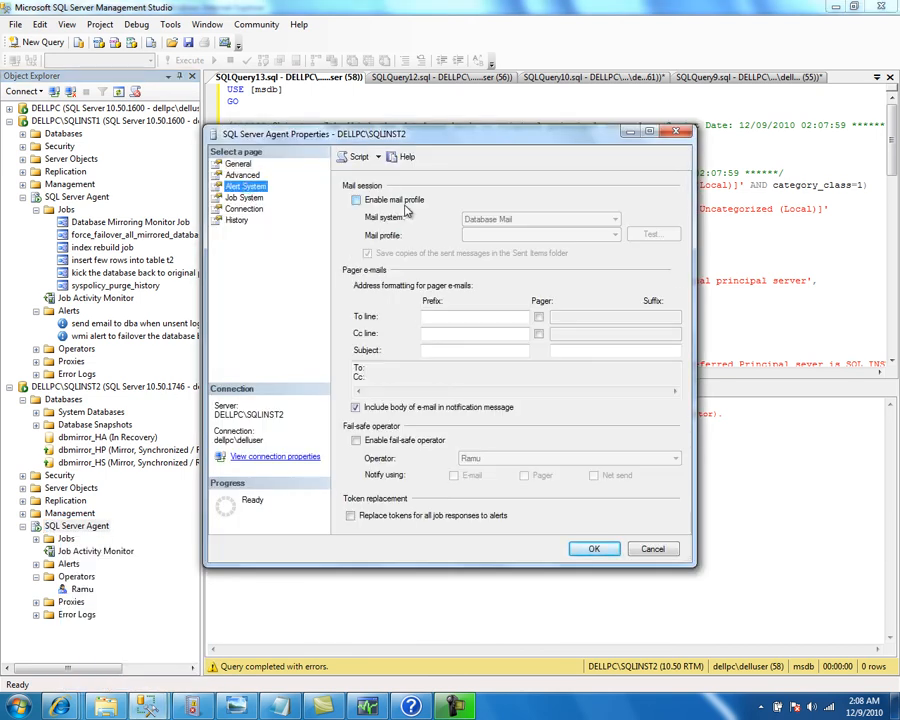
pyautogui.click(356, 200)
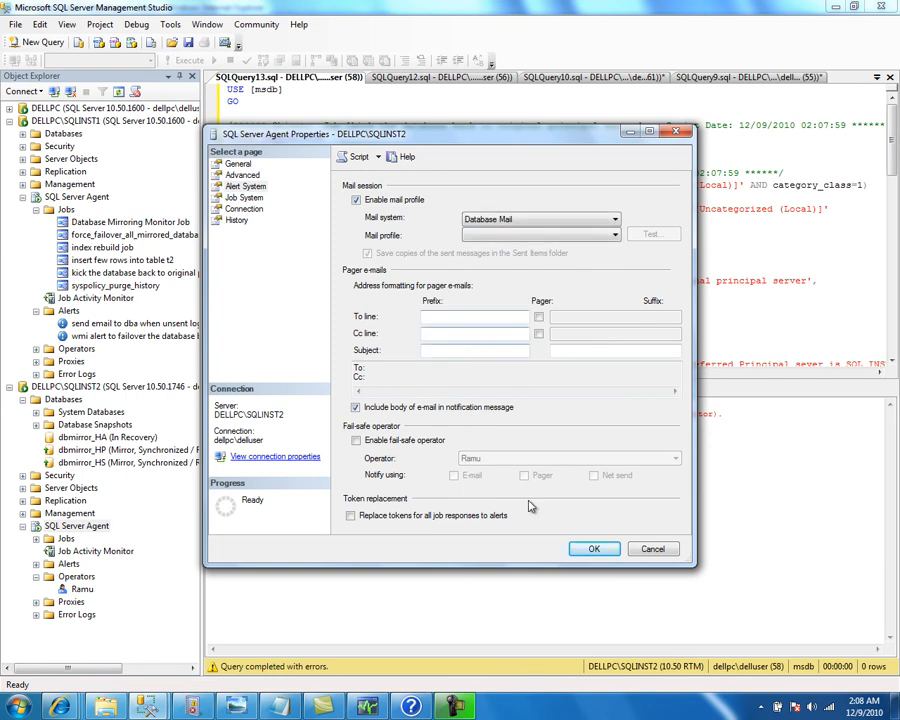
pyautogui.click(588, 548)
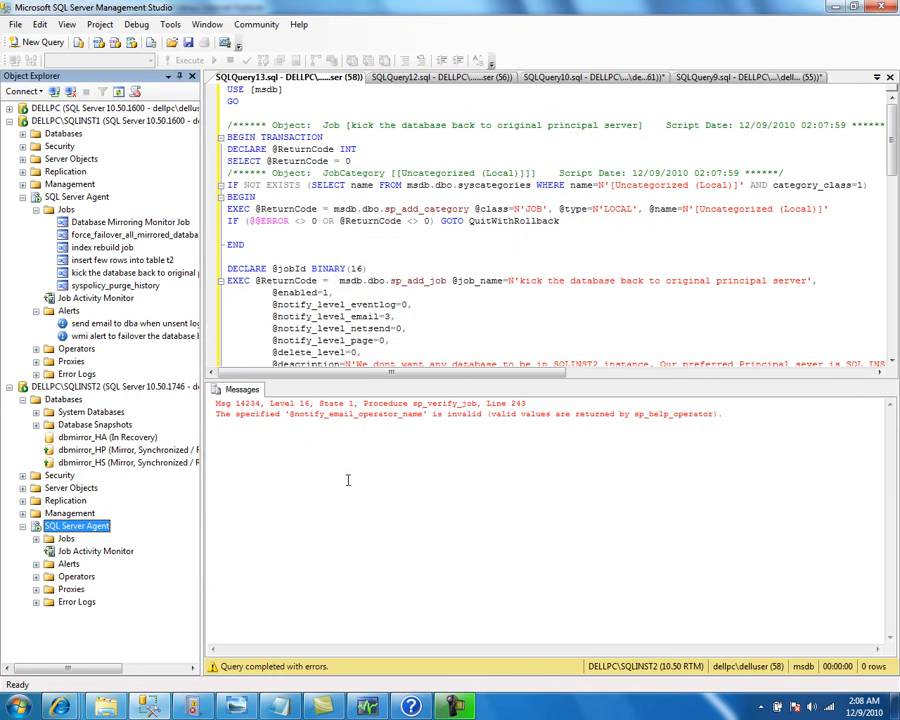
pyautogui.doubleClick(68, 514)
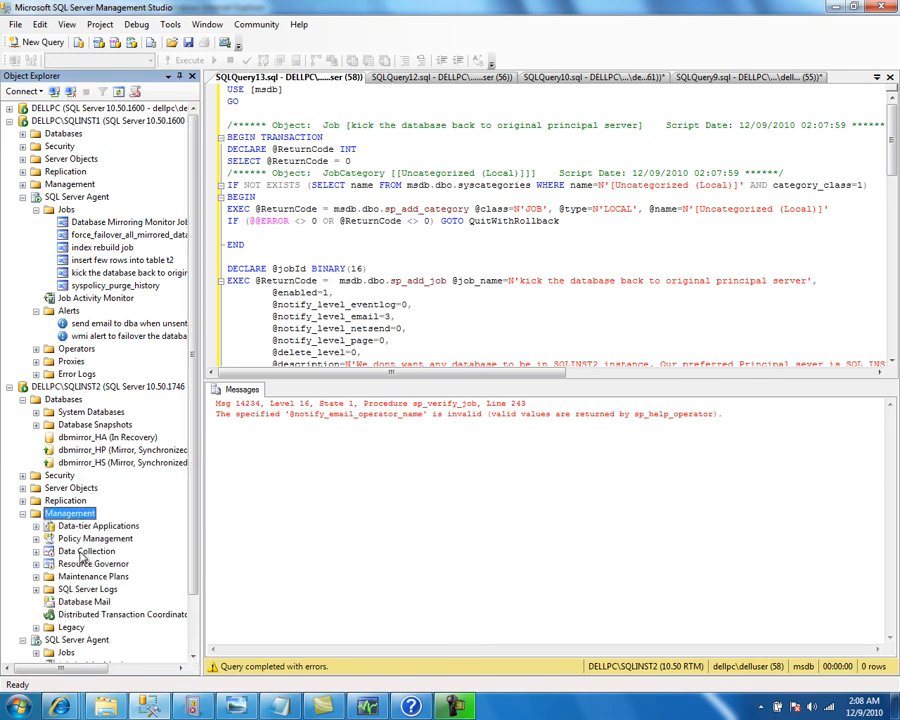
# Start the Database Mail configuration wizard for first-time setup and agree to enable Database Mail
pyautogui.doubleClick(86, 602)
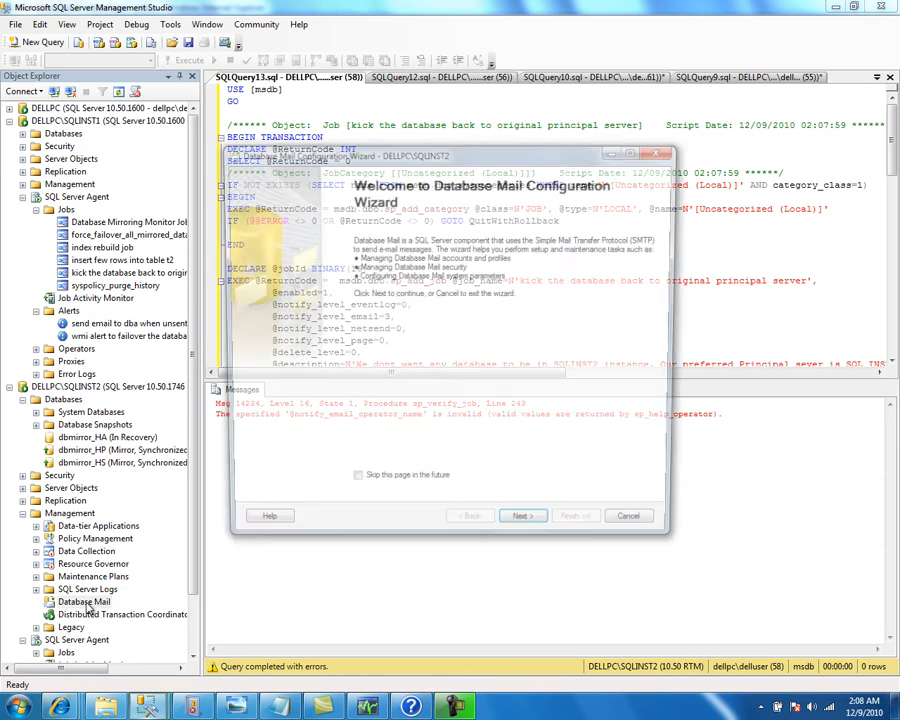
pyautogui.click(527, 529)
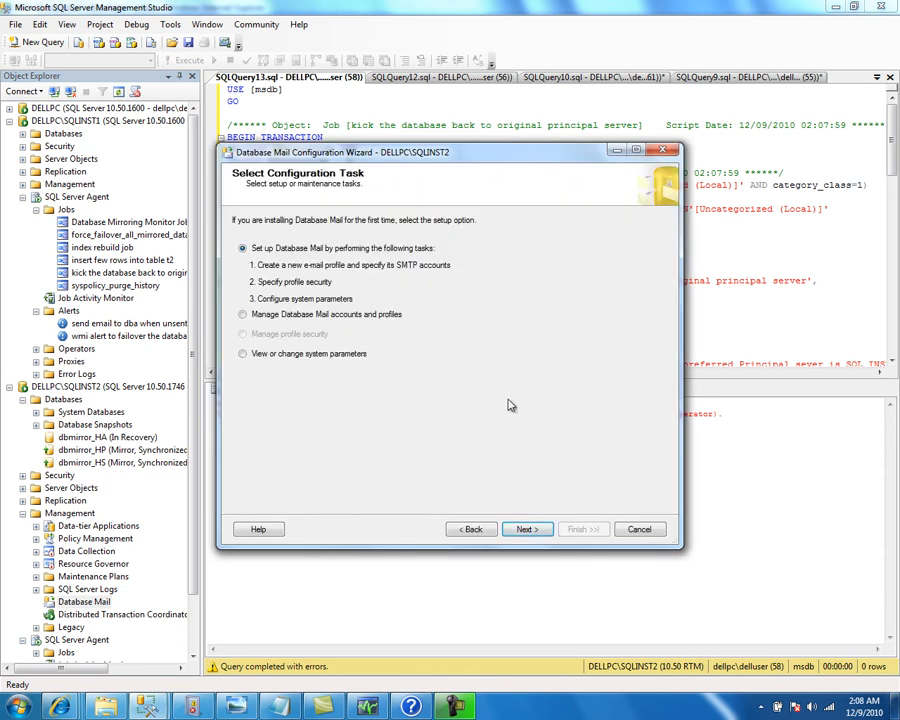
pyautogui.click(532, 531)
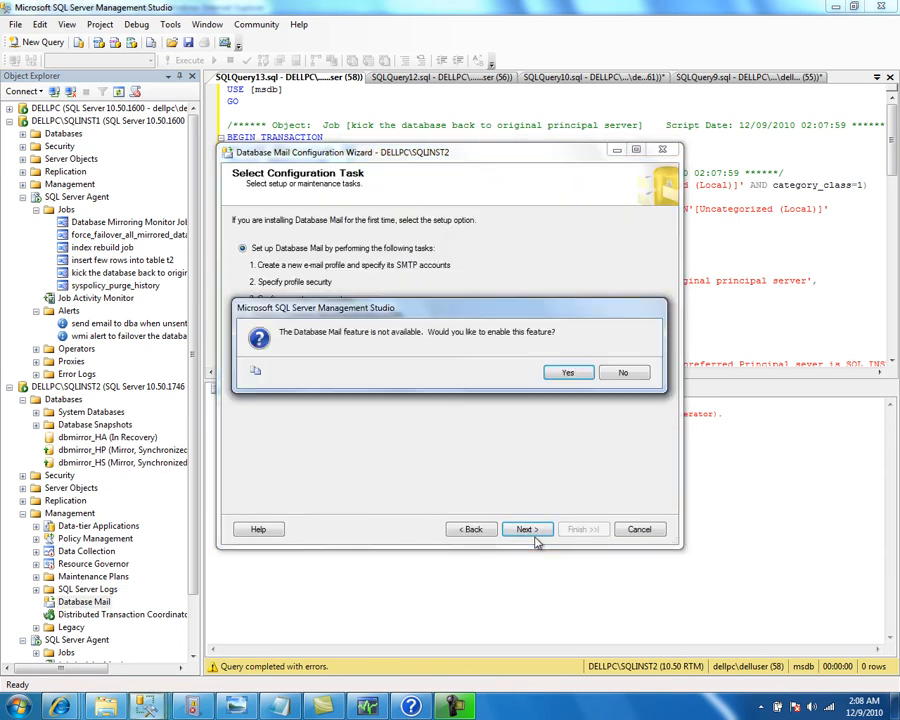
pyautogui.click(572, 372)
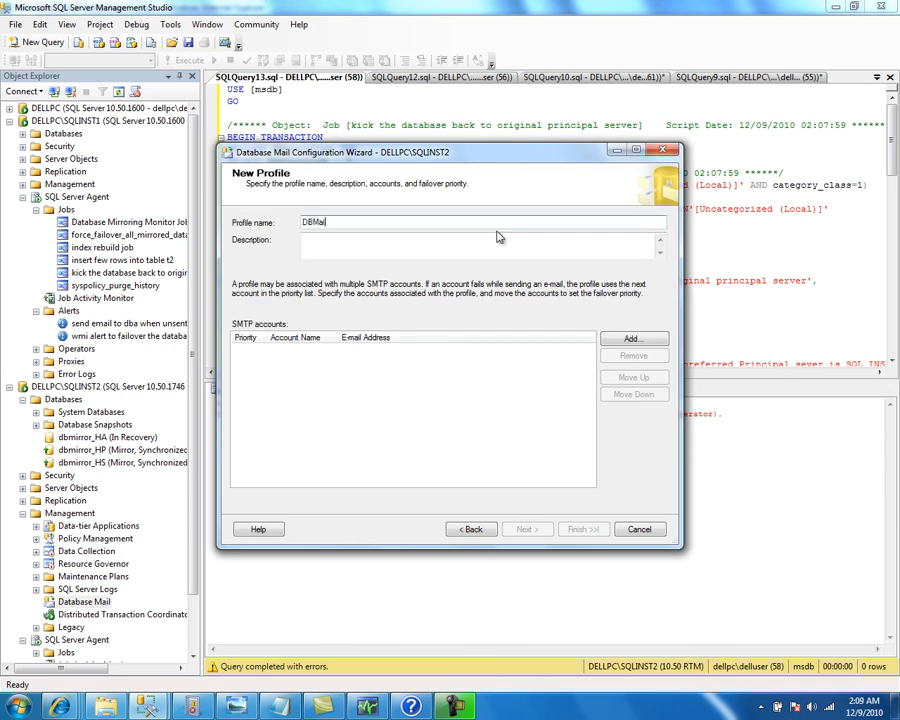
# Add SMTP account DBProfile with display name 'sql server' and matching sender and reply addresses
pyautogui.click(648, 338)
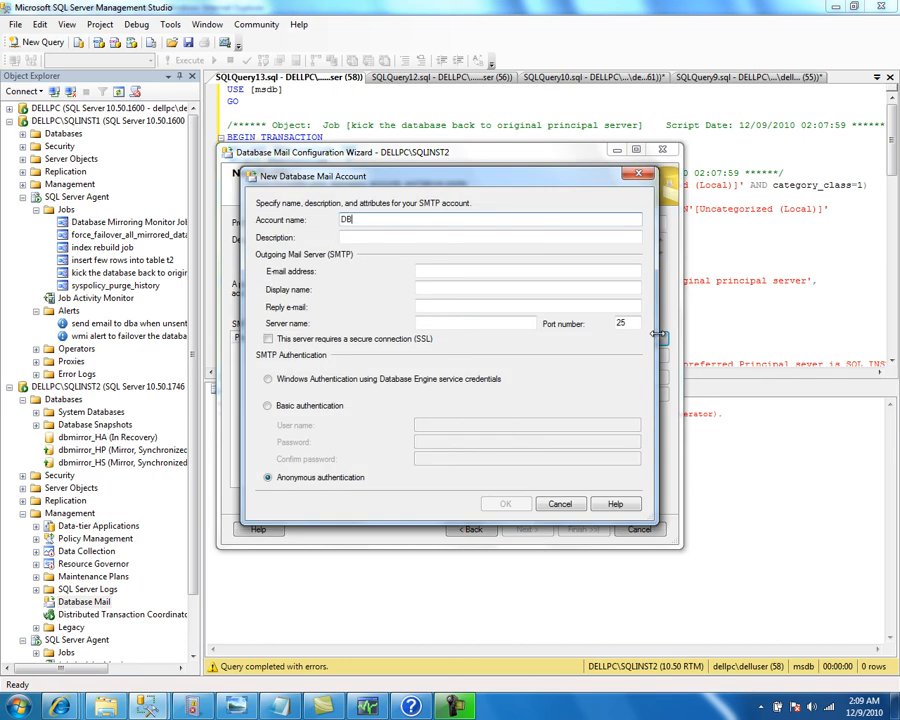
pyautogui.write('DBProfile')
pyautogui.press('Tab')
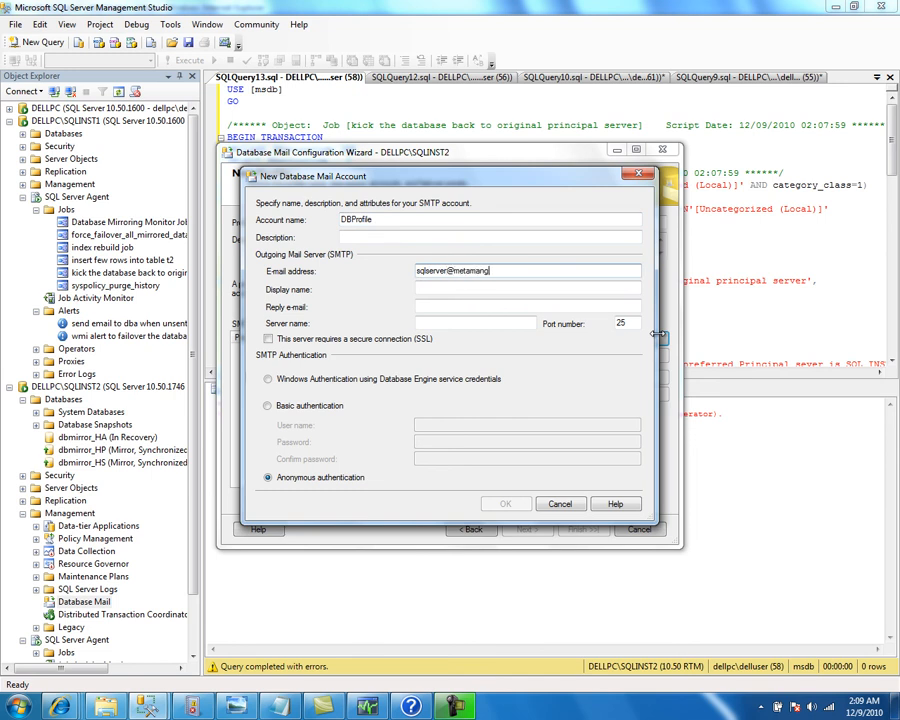
pyautogui.press('Tab')
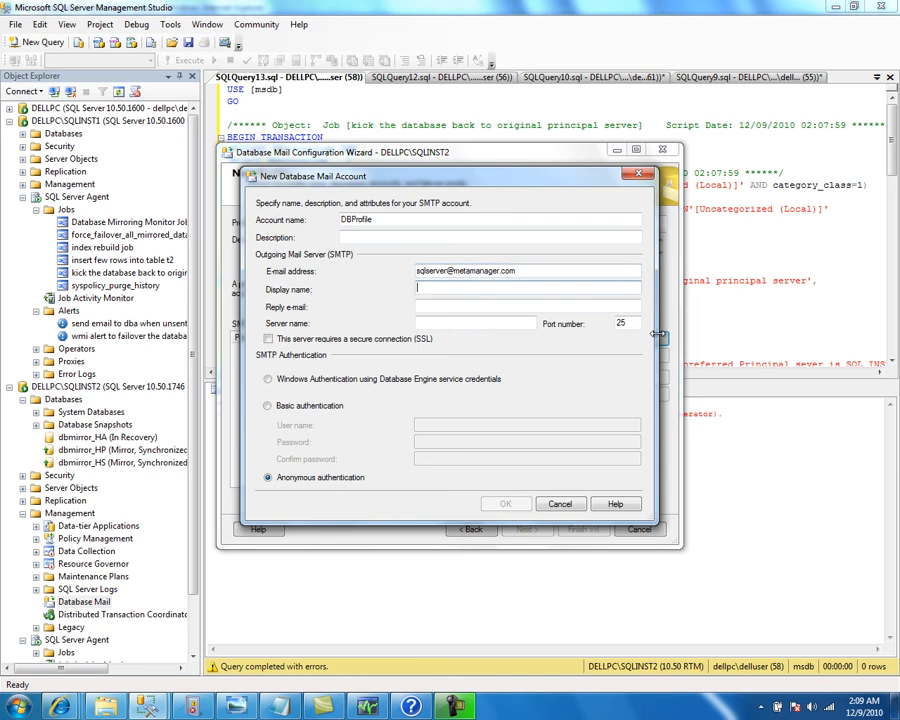
pyautogui.write('sql server')
pyautogui.hotkey('shift', 'Tab')
pyautogui.hotkey('ctrl', 'c')
pyautogui.press('Tab')
pyautogui.press('Tab')
pyautogui.hotkey('ctrl', 'v')
# Set server smtpout.secureserver.net, port 80, and basic authentication with the account's username and password
pyautogui.press('Tab')
pyautogui.write('smt')
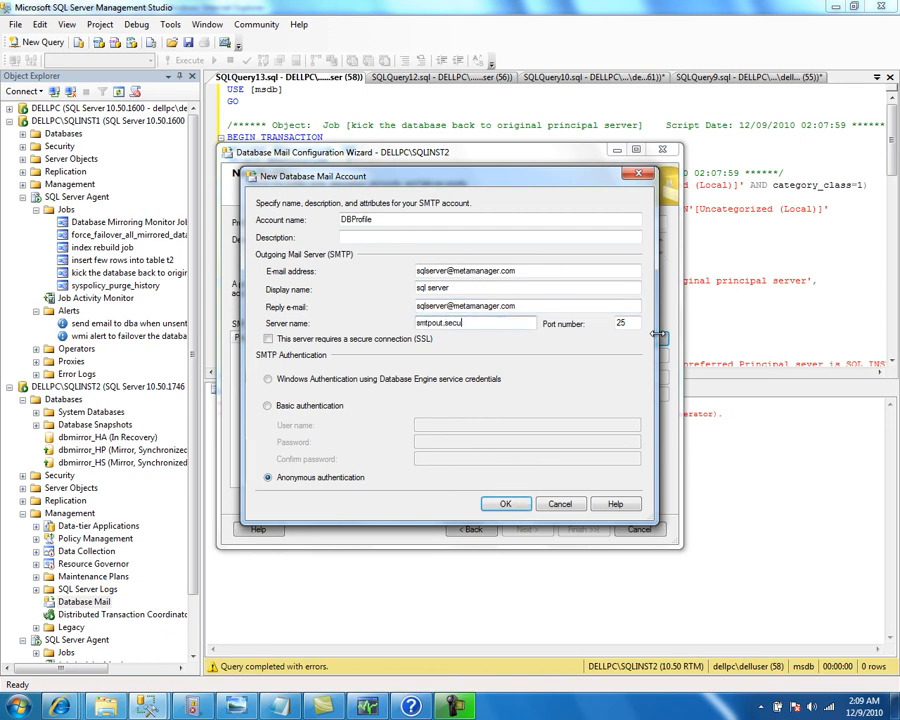
pyautogui.press('Tab')
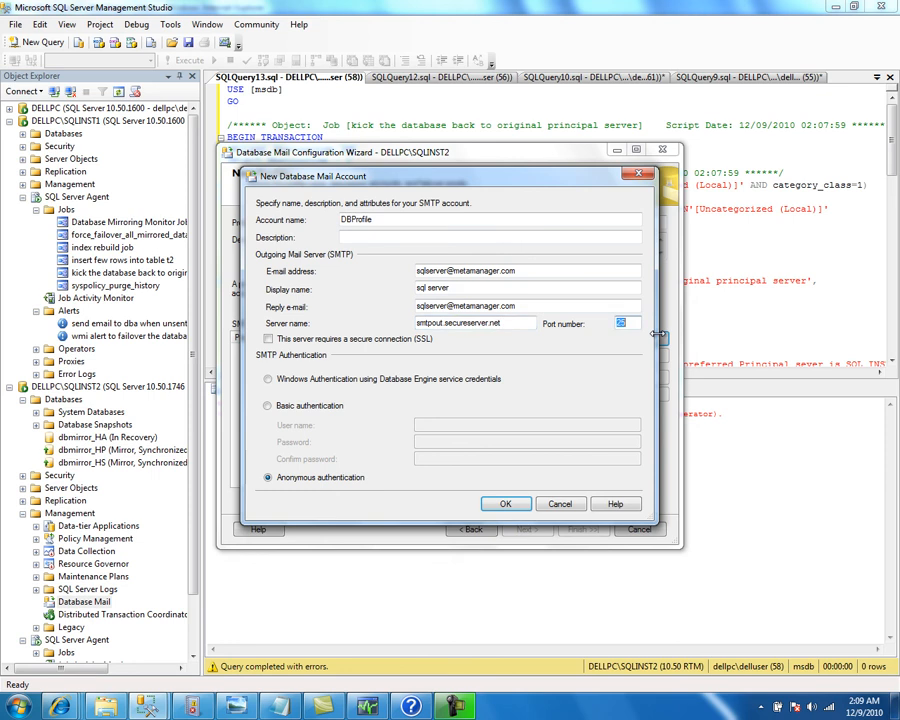
pyautogui.press('Tab')
pyautogui.press('Tab')
pyautogui.press('Up')
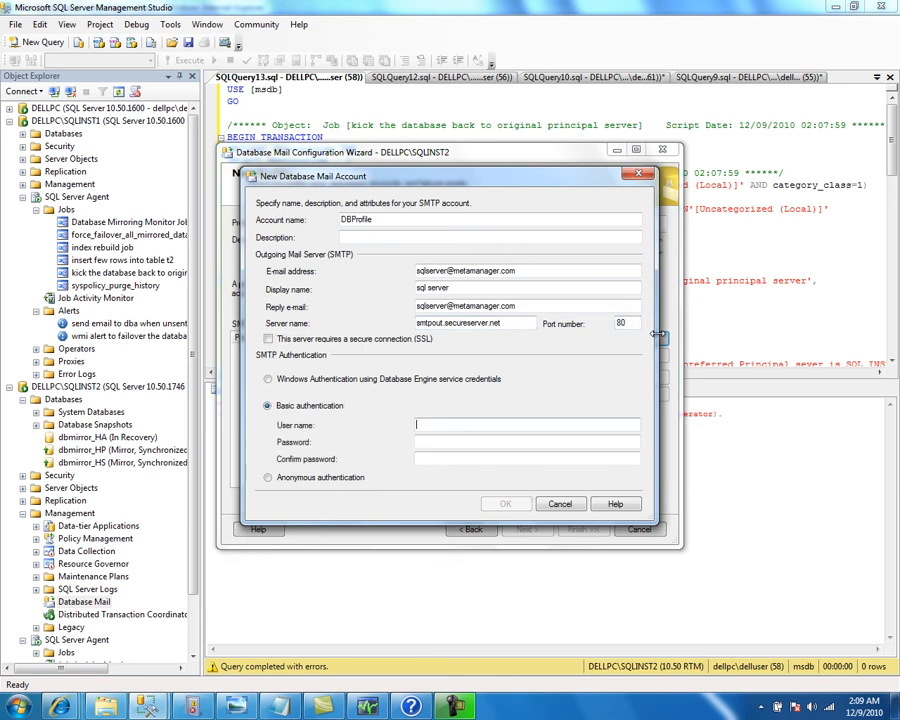
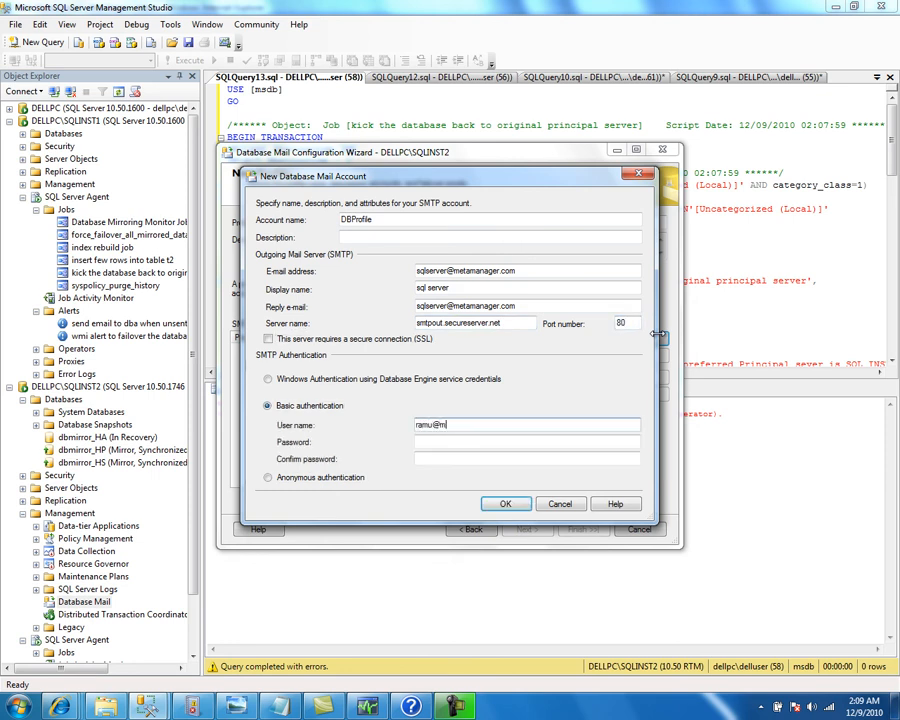
pyautogui.press('Tab')
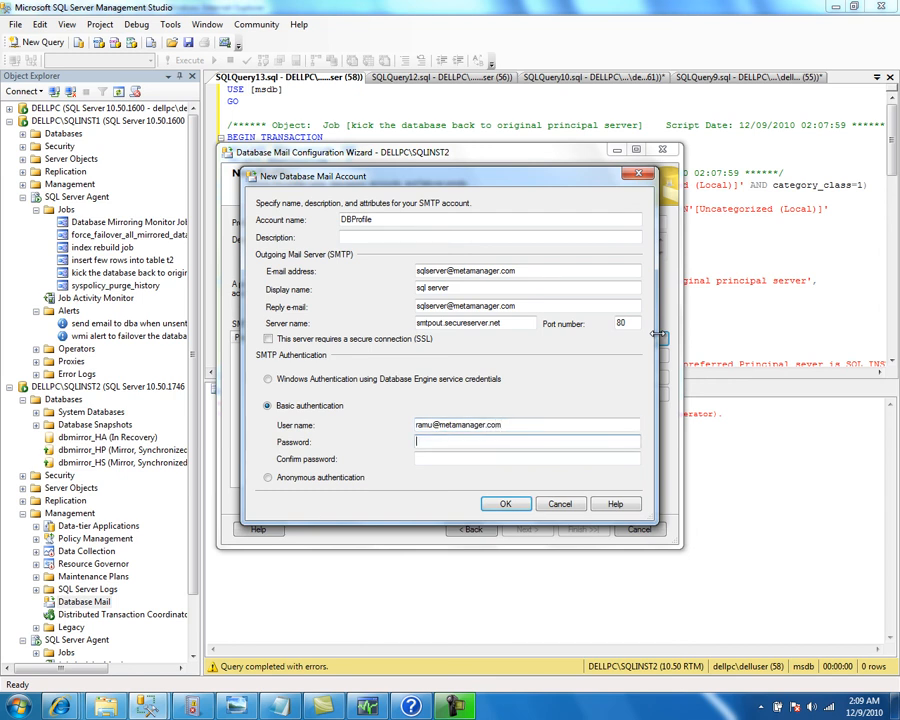
pyautogui.write('s')
pyautogui.press('Tab')
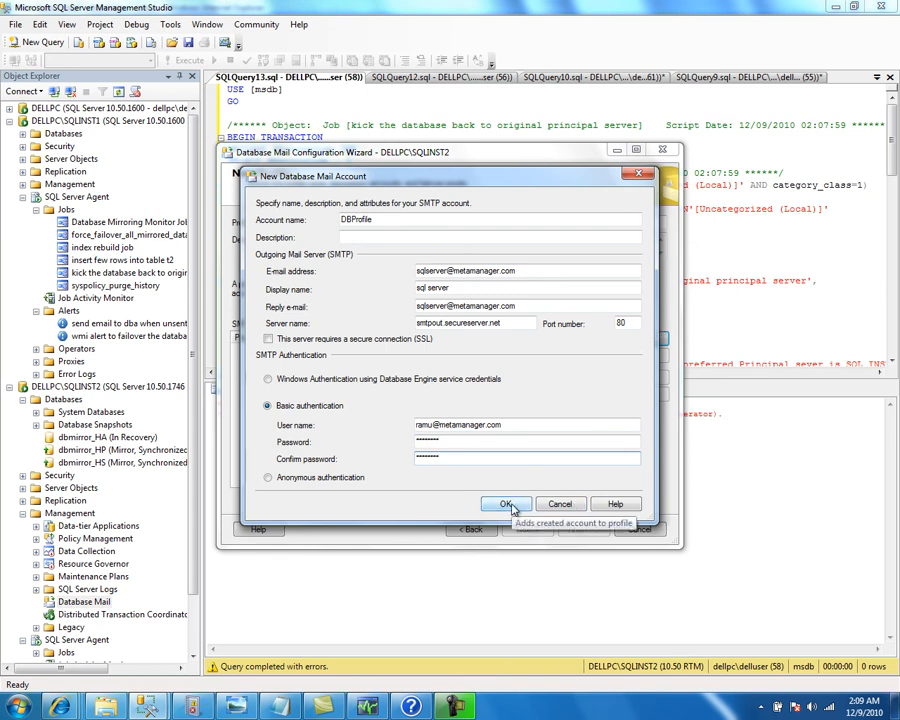
# Add the account, make DBMail a public default profile, and finish the Database Mail wizard
pyautogui.click(507, 504)
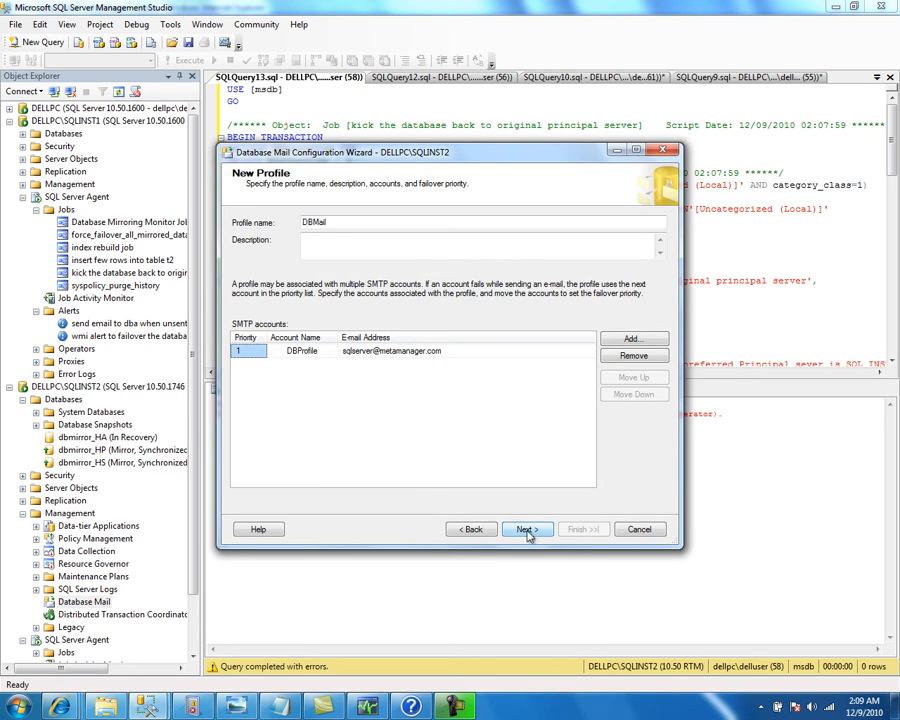
pyautogui.click(526, 530)
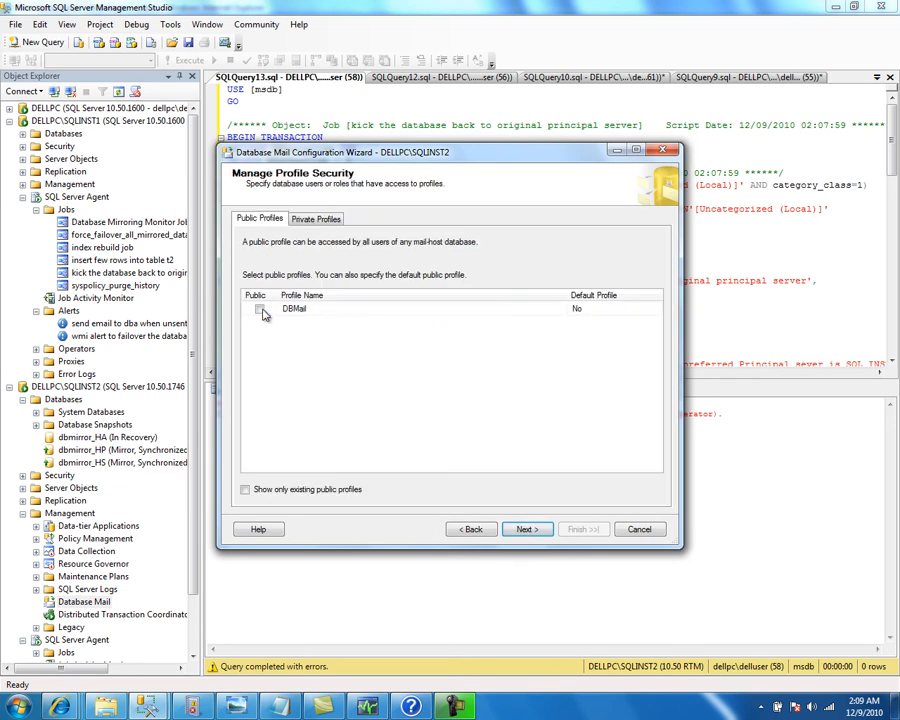
pyautogui.click(259, 309)
pyautogui.click(585, 312)
pyautogui.click(656, 309)
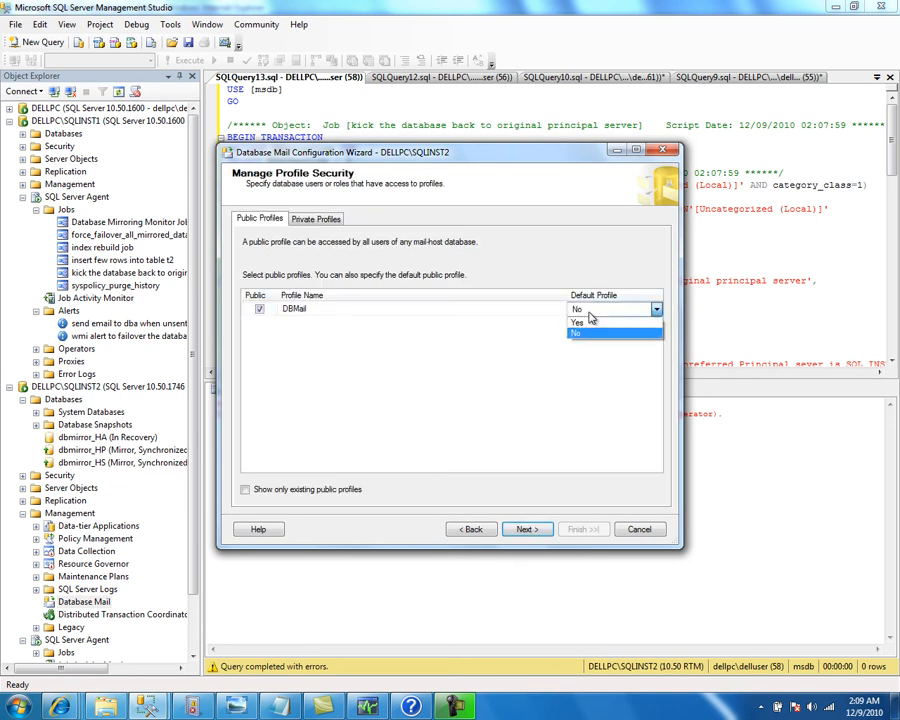
pyautogui.click(600, 327)
pyautogui.click(535, 530)
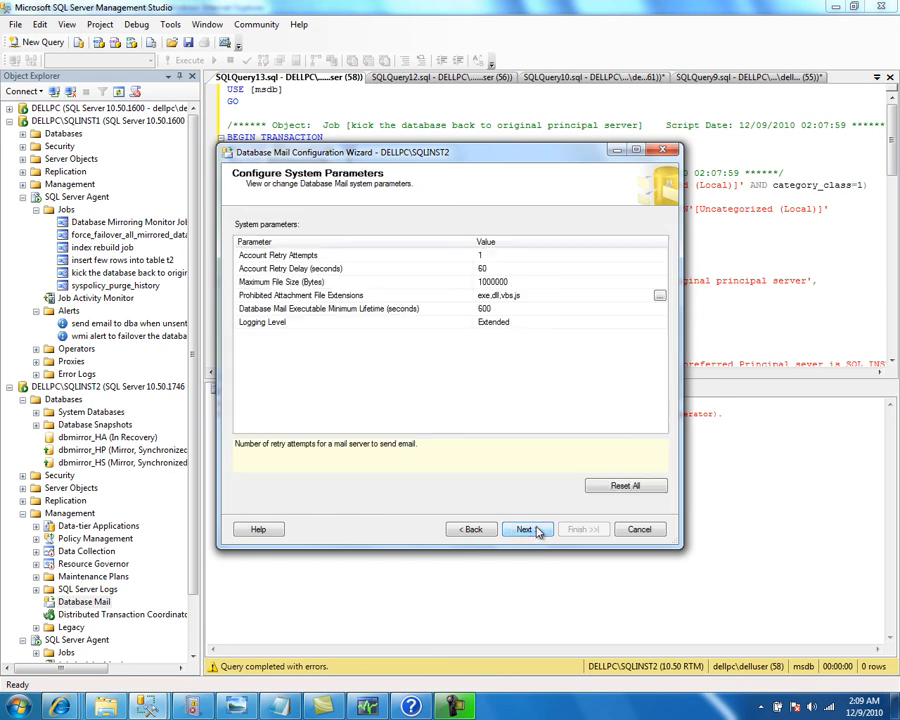
pyautogui.click(528, 529)
pyautogui.click(583, 529)
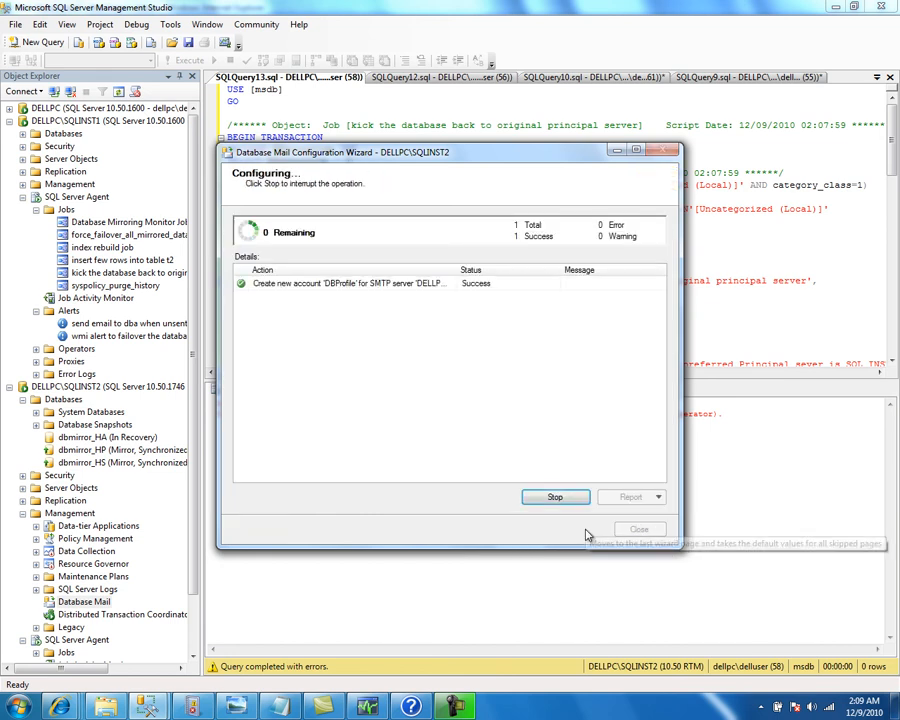
pyautogui.click(636, 529)
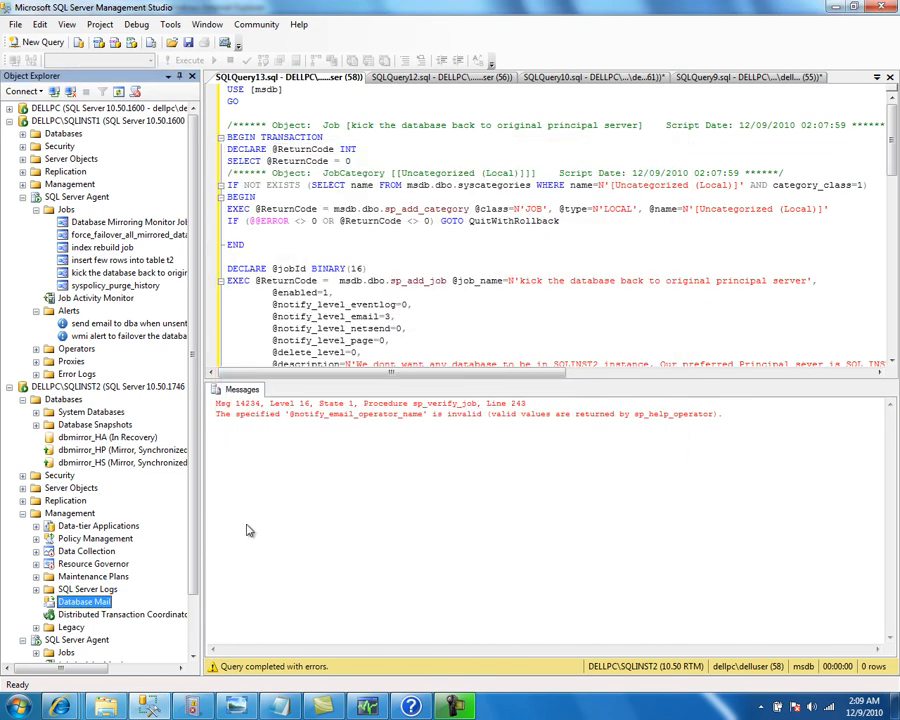
# Send a Database Mail test e-mail to the DBA's address and dismiss the confirmation
pyautogui.rightClick(112, 603)
pyautogui.click(178, 624)
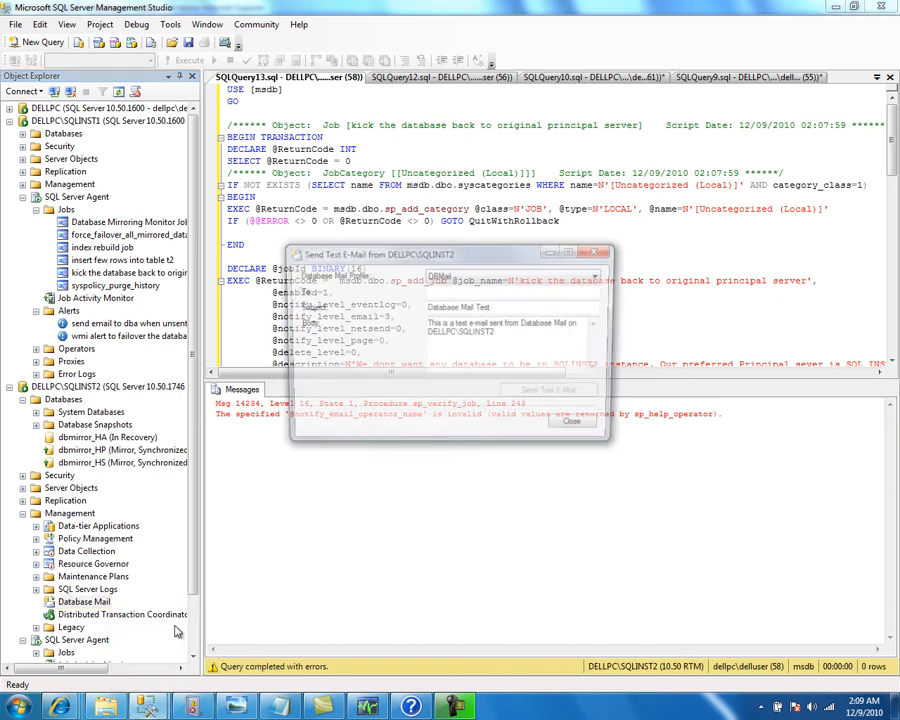
pyautogui.click(461, 292)
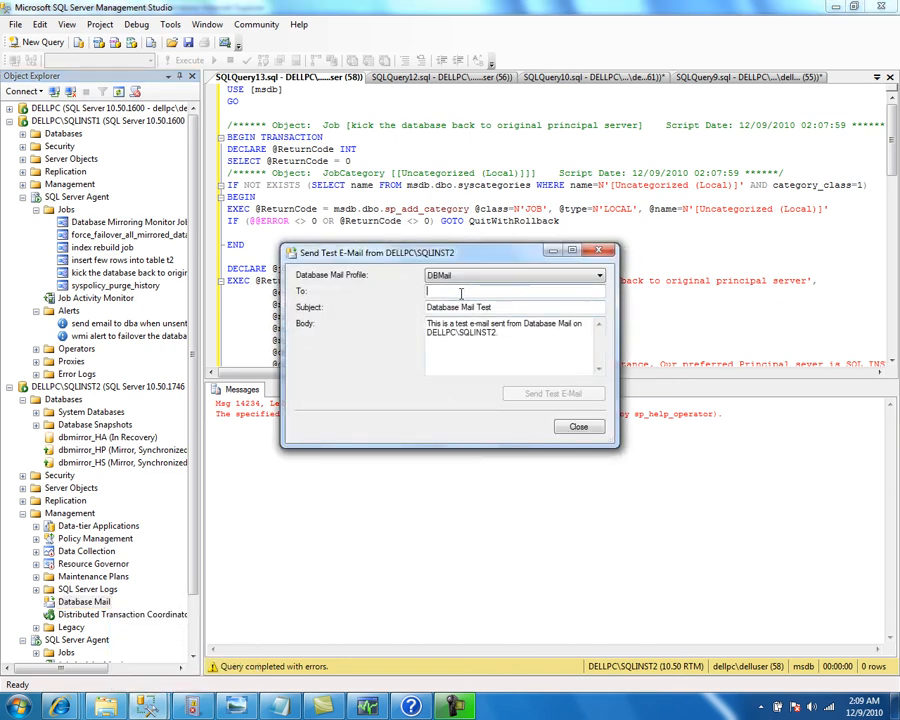
pyautogui.write('re')
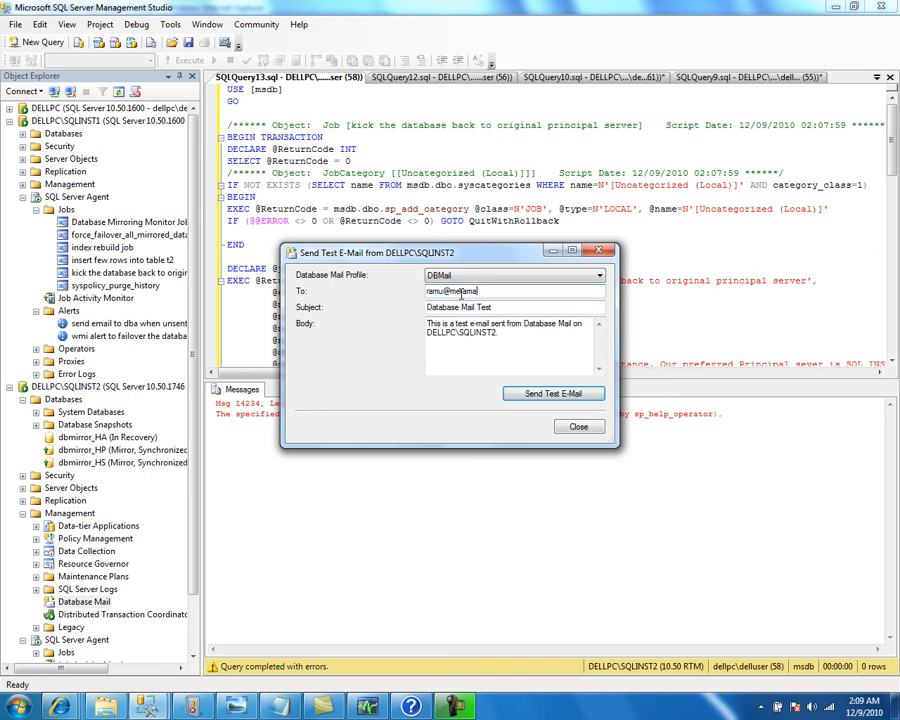
pyautogui.click(527, 394)
pyautogui.click(468, 425)
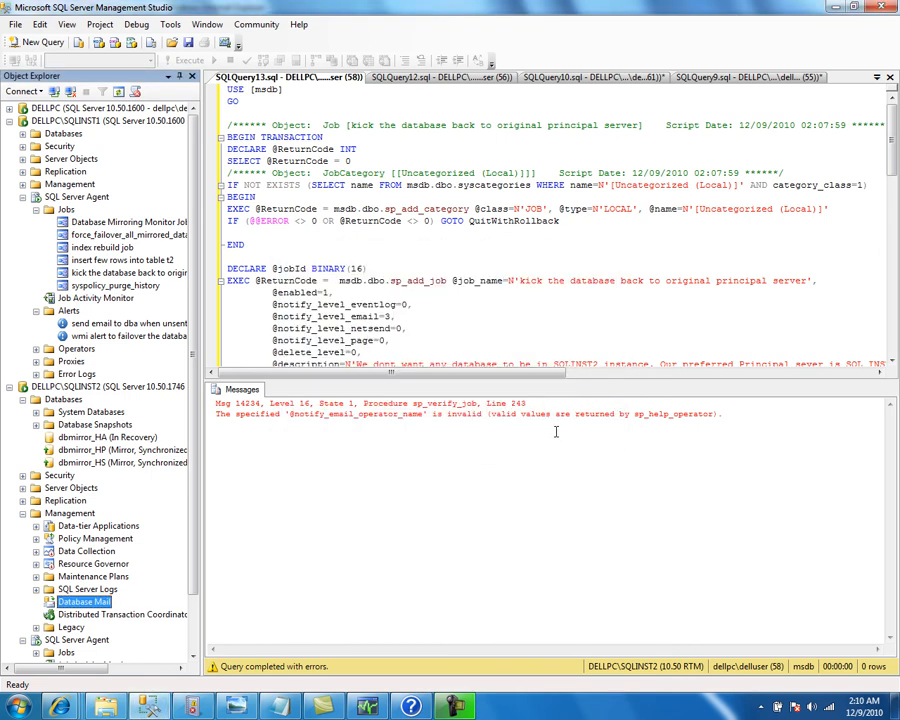
# Verify the Database Mail Test message in the webmail inbox, delete it with the alert e-mail, return to SSMS
pyautogui.moveTo(60, 706)
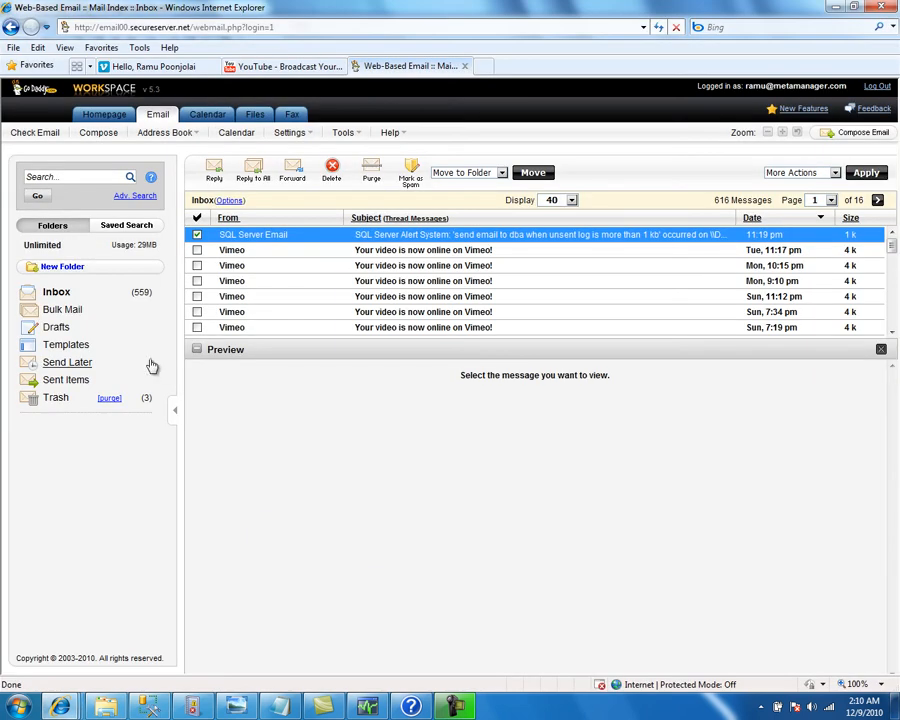
pyautogui.click(53, 293)
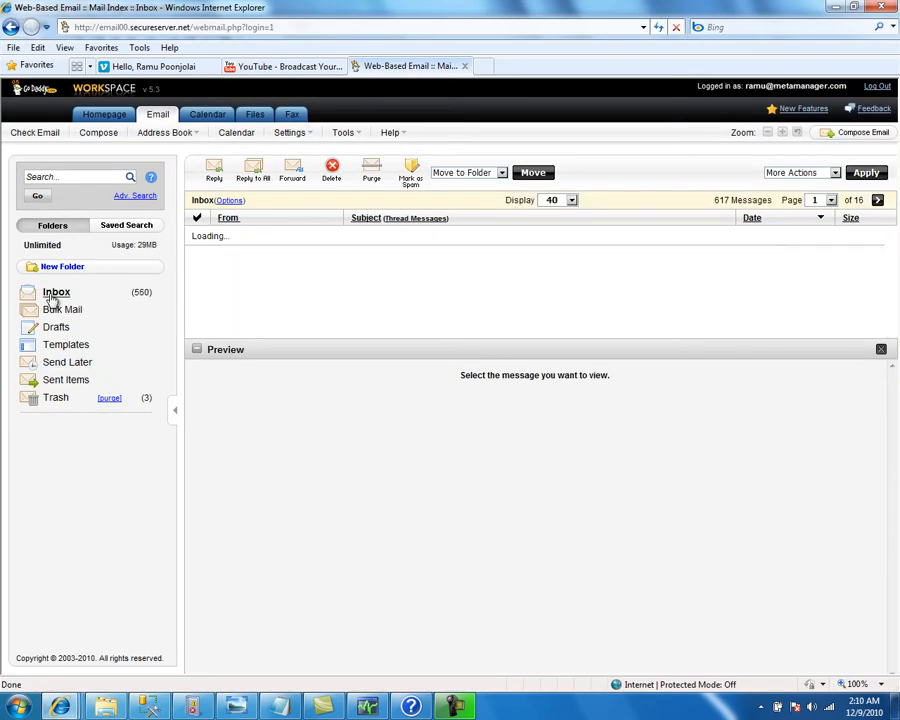
pyautogui.click(197, 236)
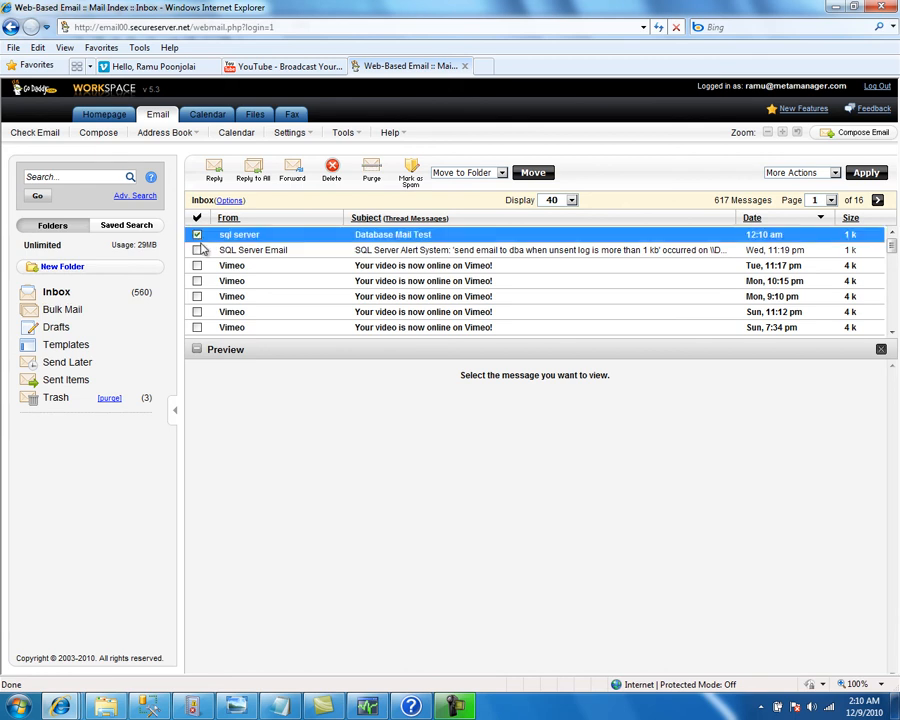
pyautogui.click(197, 250)
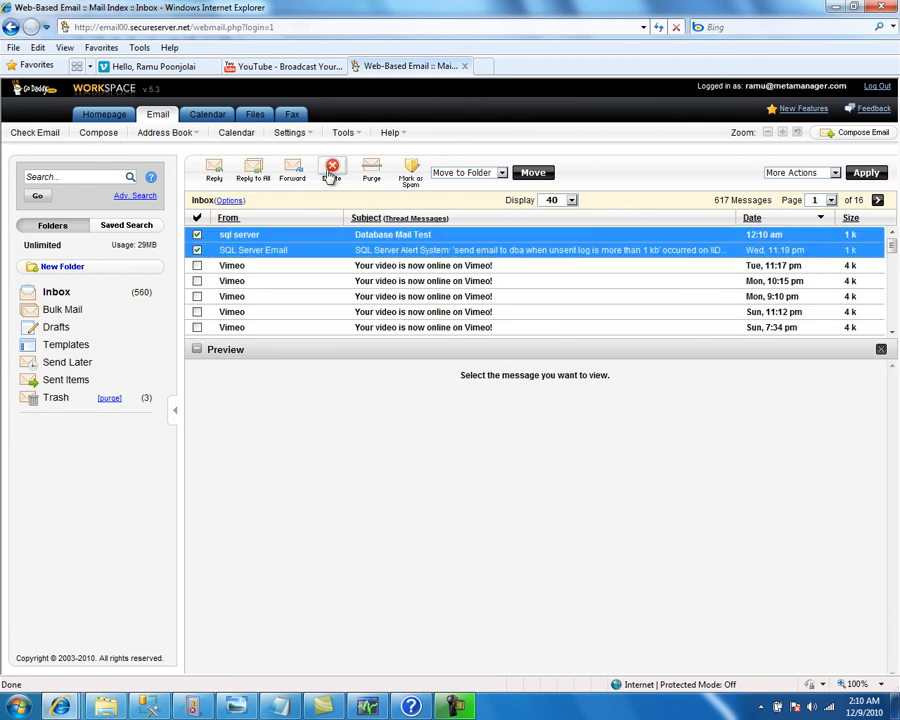
pyautogui.click(330, 175)
pyautogui.hotkey('alt', 'Tab')
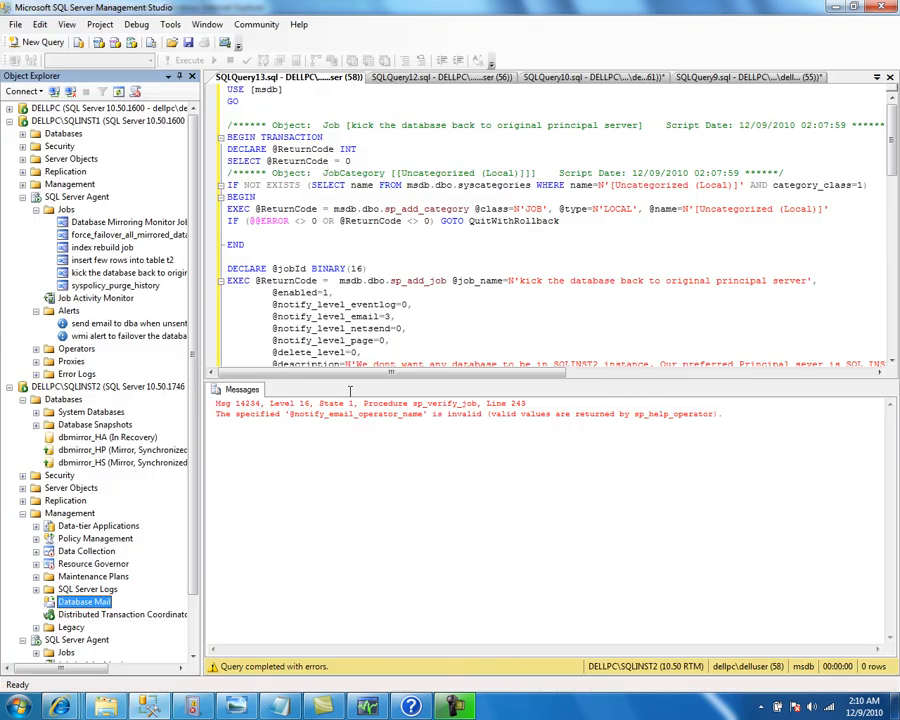
# Run the SQLQuery13 script to create the kick-back failback job on SQLINST2, then close it
pyautogui.click(422, 318)
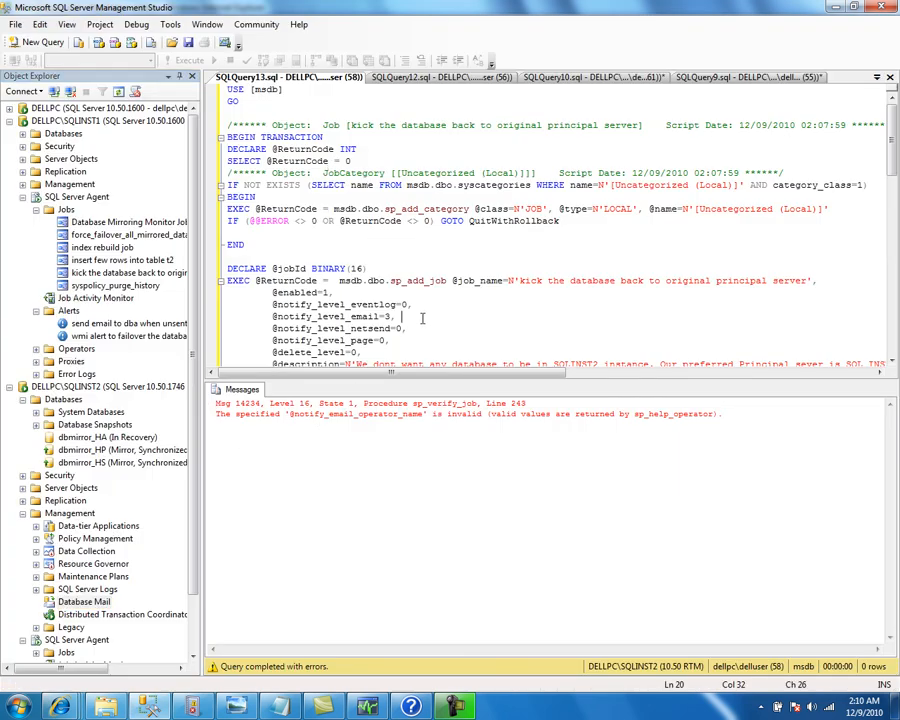
pyautogui.click(185, 61)
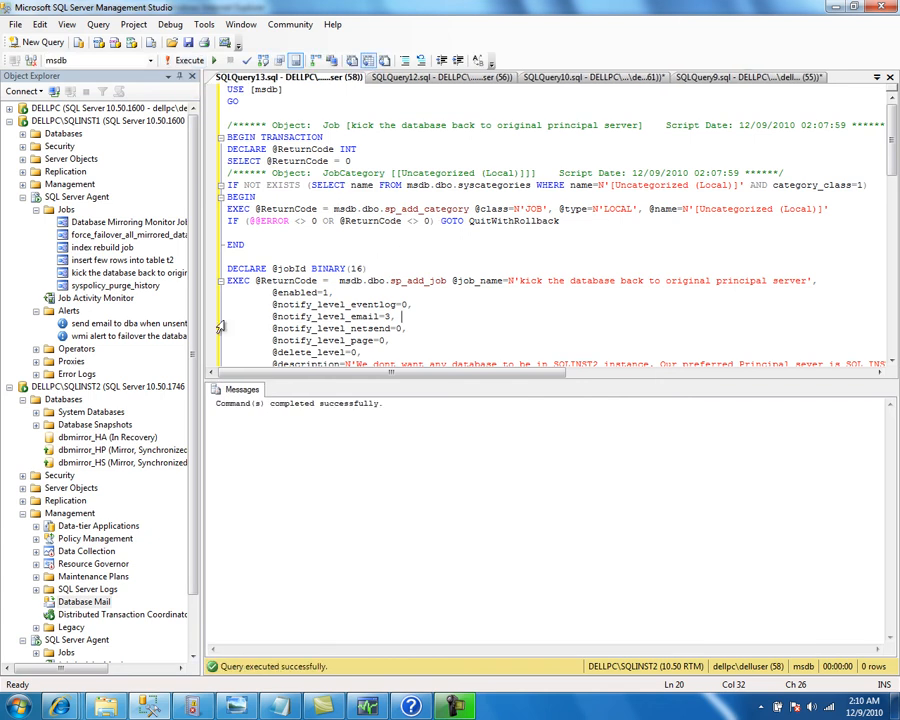
pyautogui.click(891, 77)
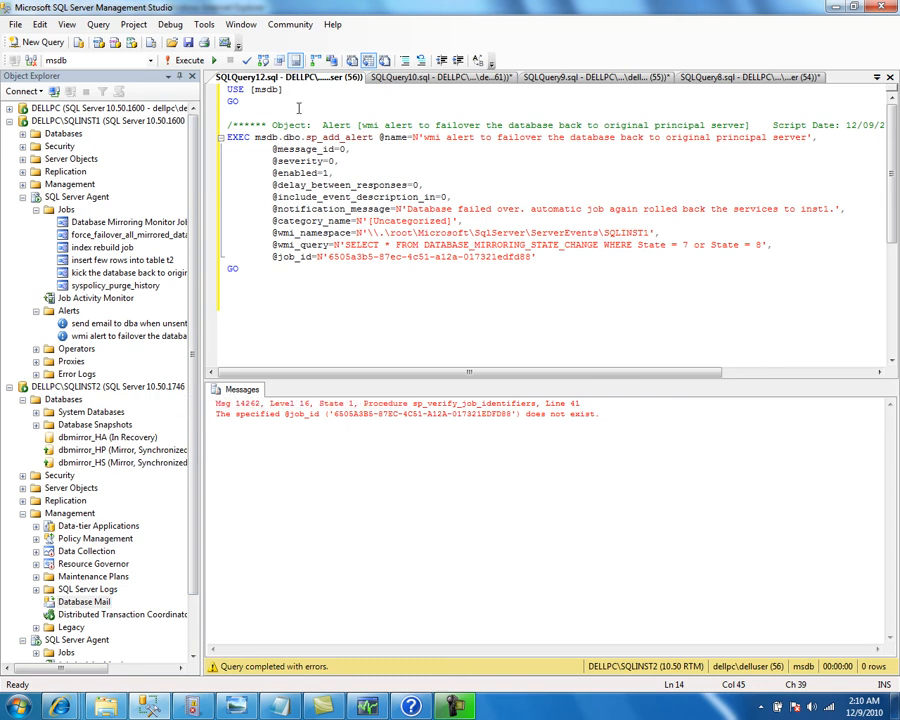
# Run 'select * from sysjobs' below the alert script to list SQLINST2's jobs
pyautogui.click(274, 257)
pyautogui.write('elect * from sys.')
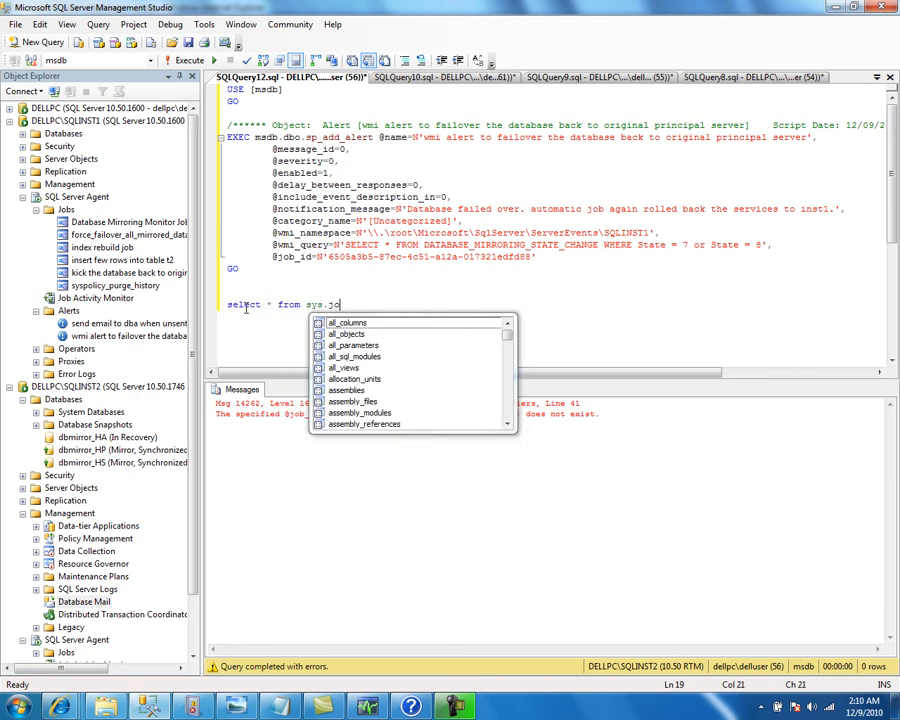
pyautogui.press('BackSpace')
pyautogui.write('jobs')
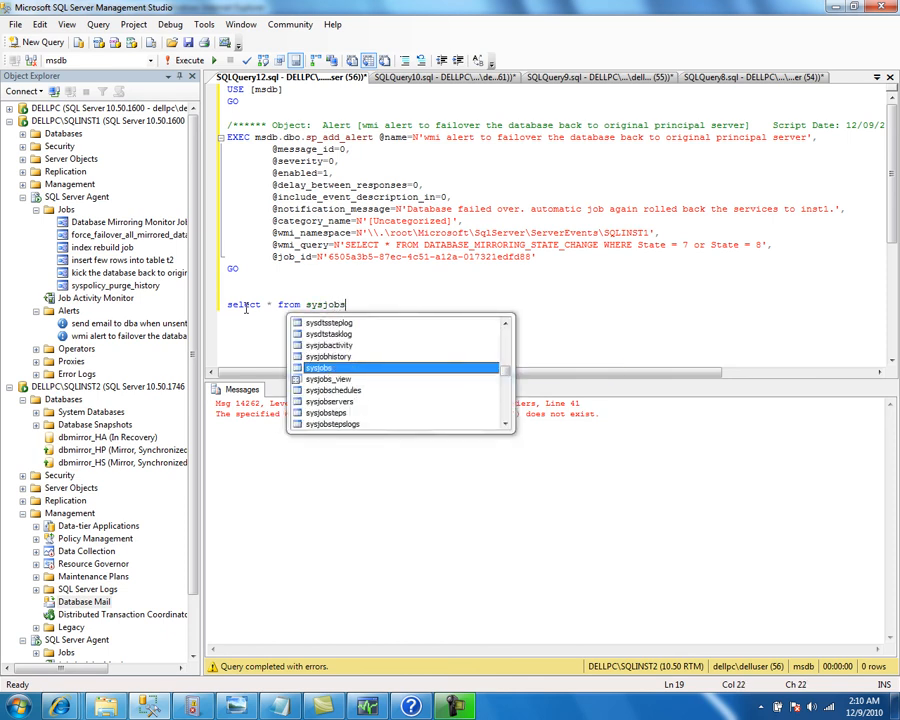
pyautogui.press('Return')
pyautogui.press('Return')
pyautogui.hotkey('shift', 'Up')
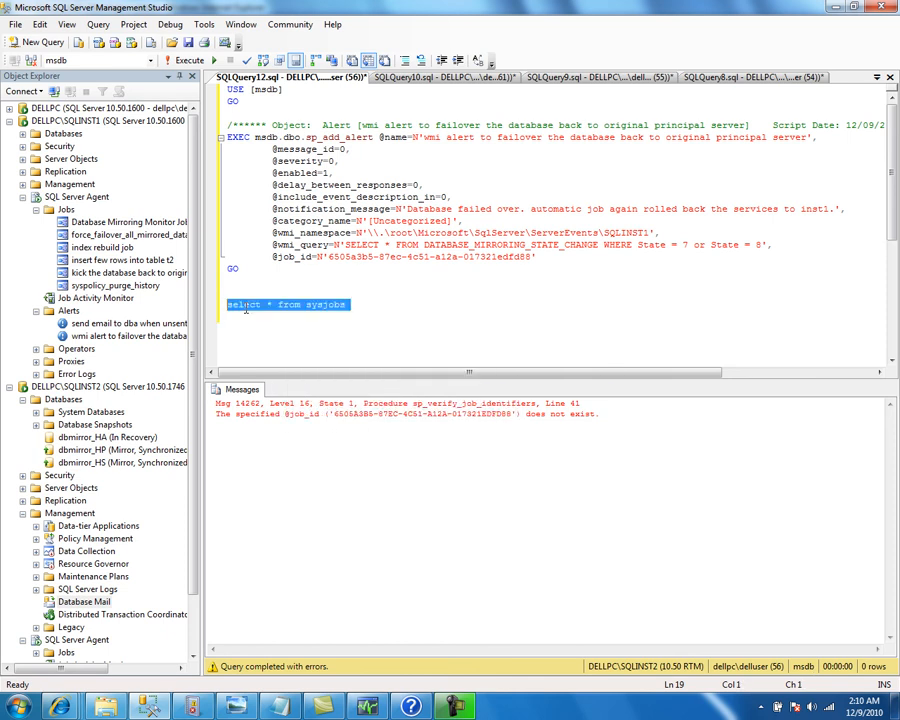
pyautogui.press('F5')
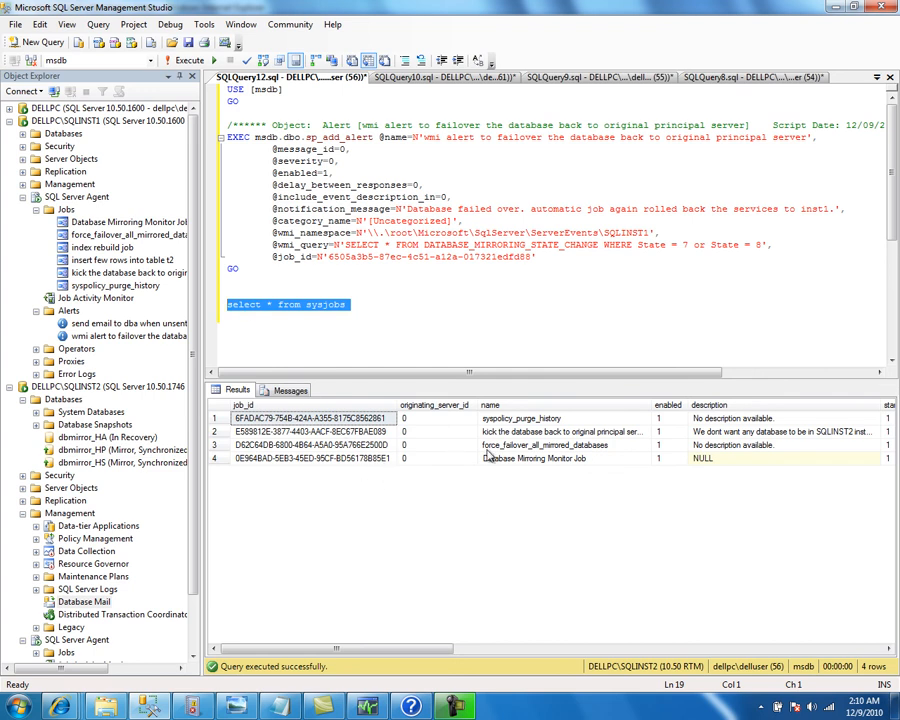
pyautogui.click(350, 433)
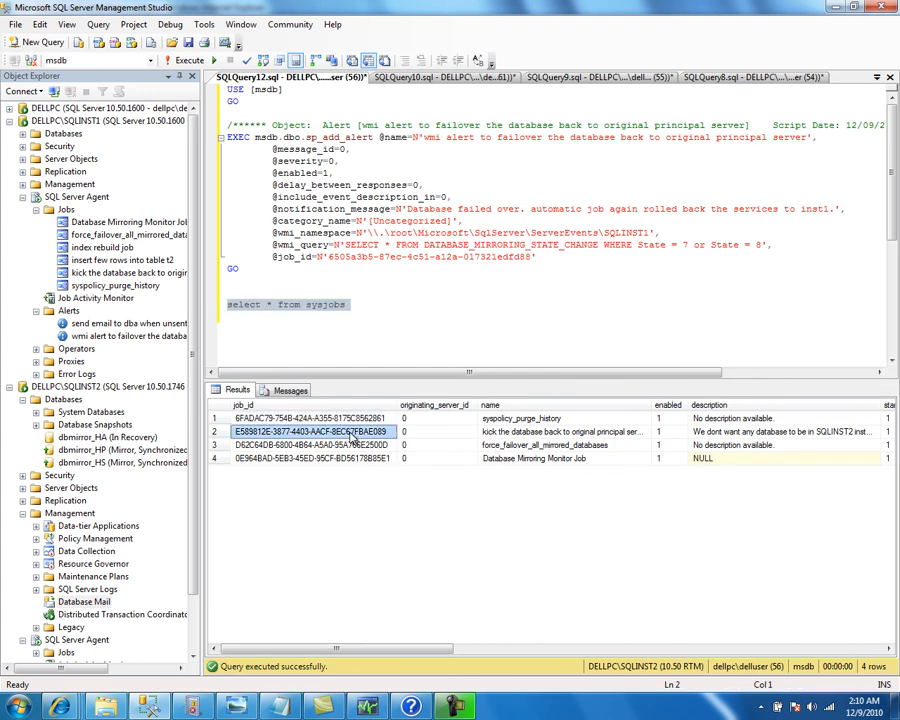
pyautogui.rightClick(352, 436)
pyautogui.click(380, 442)
pyautogui.moveTo(535, 256); pyautogui.dragTo(333, 256)
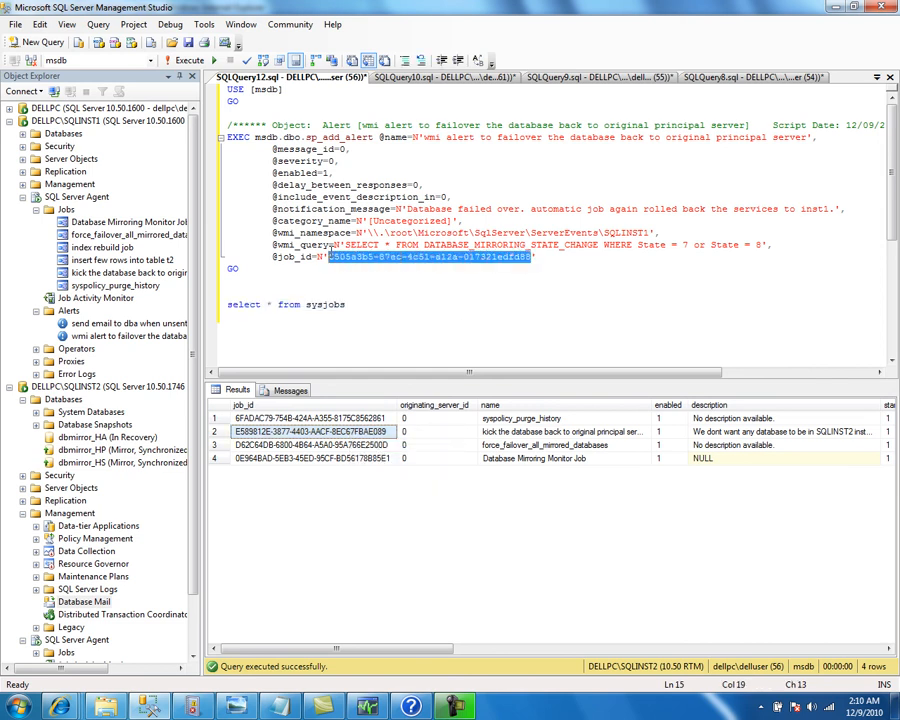
pyautogui.hotkey('ctrl', 'v')
pyautogui.click(212, 304)
pyautogui.moveTo(210, 281); pyautogui.dragTo(140, 55)
pyautogui.click(188, 60)
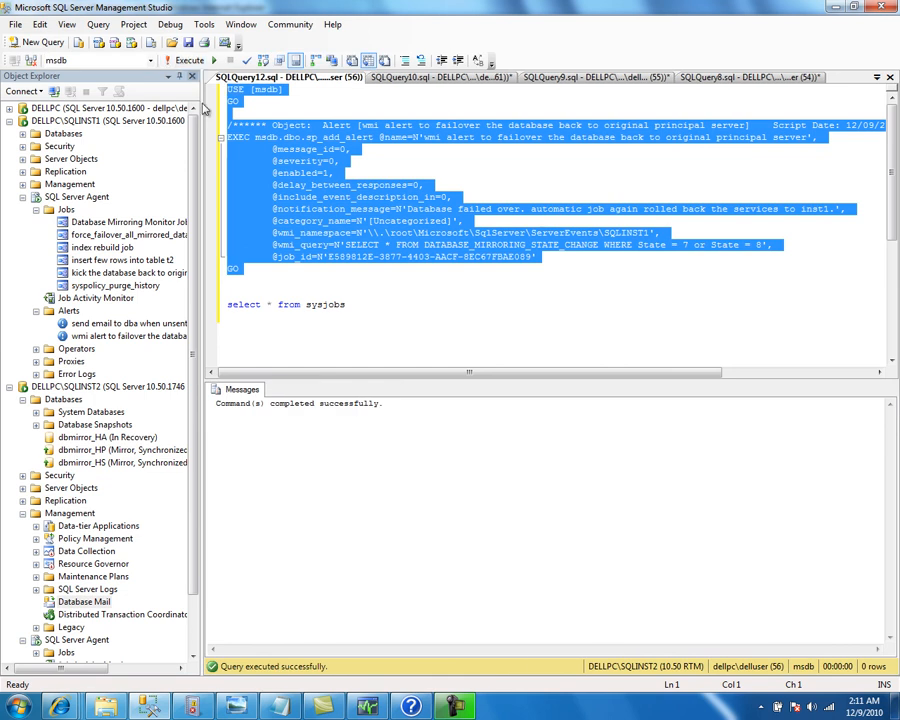
# Close the alert script without saving and expand SQLINST2's Agent Alerts and Operators
pyautogui.click(890, 80)
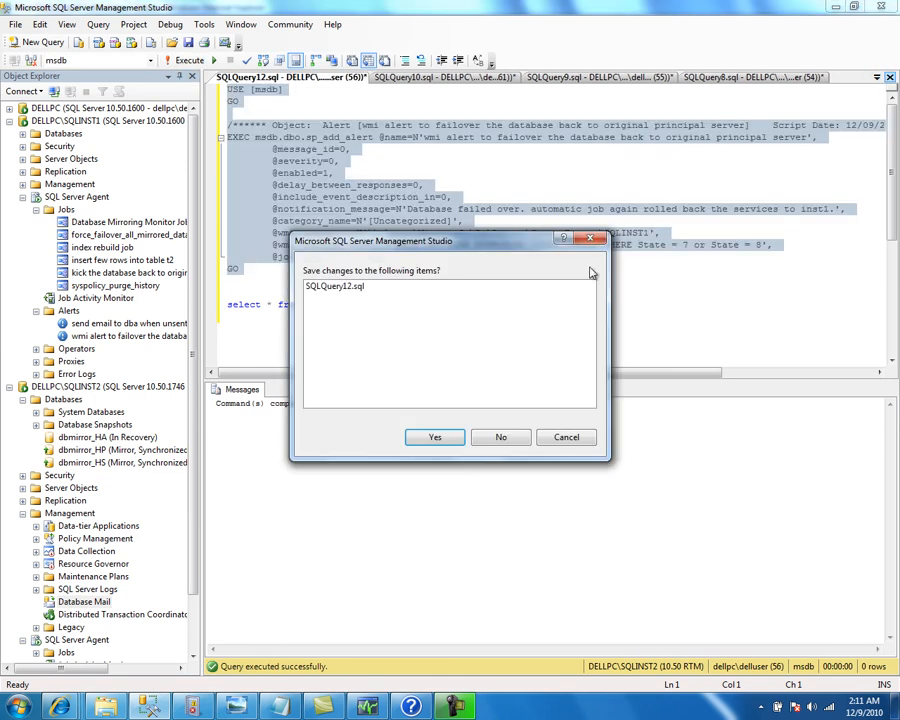
pyautogui.click(505, 446)
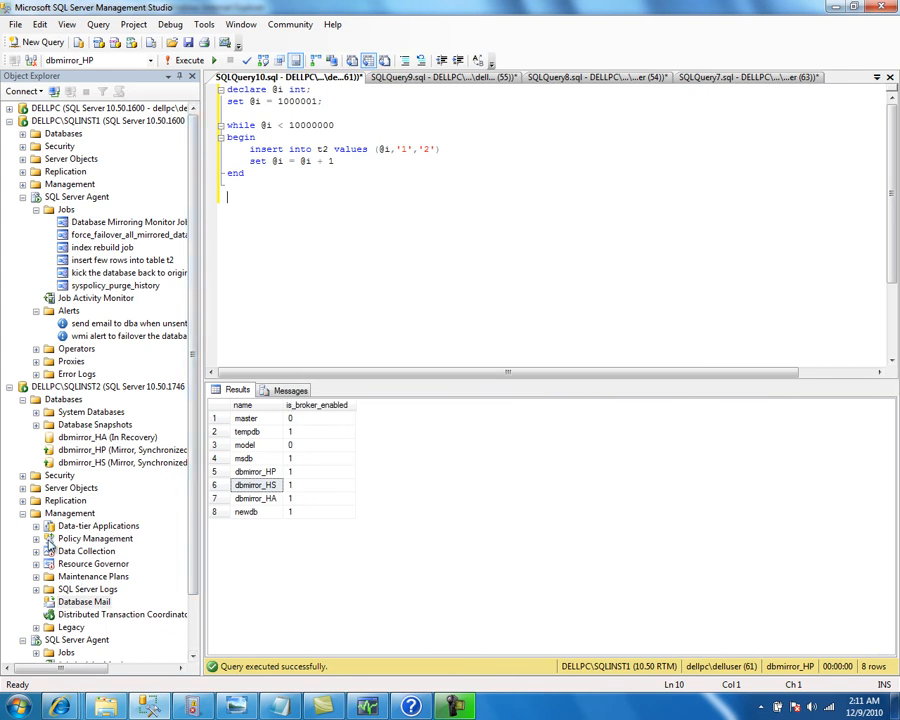
pyautogui.click(23, 513)
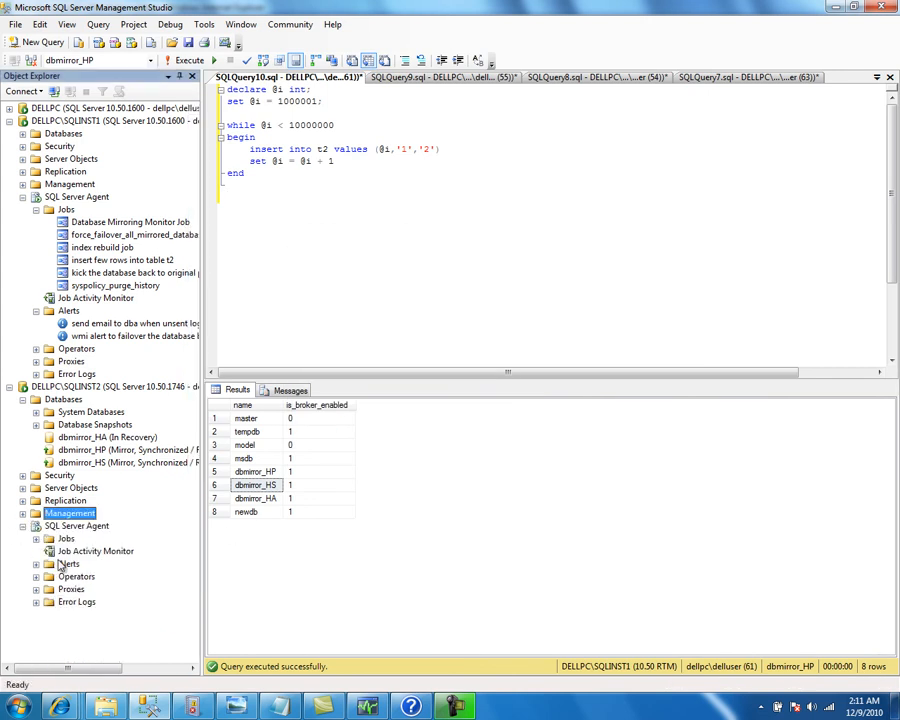
pyautogui.doubleClick(70, 563)
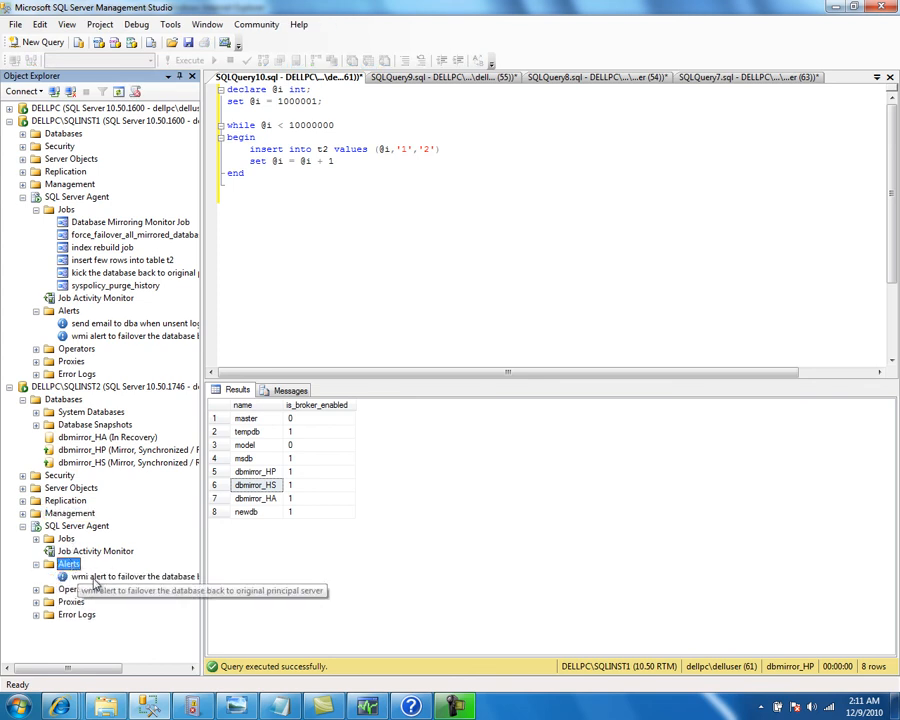
pyautogui.doubleClick(76, 589)
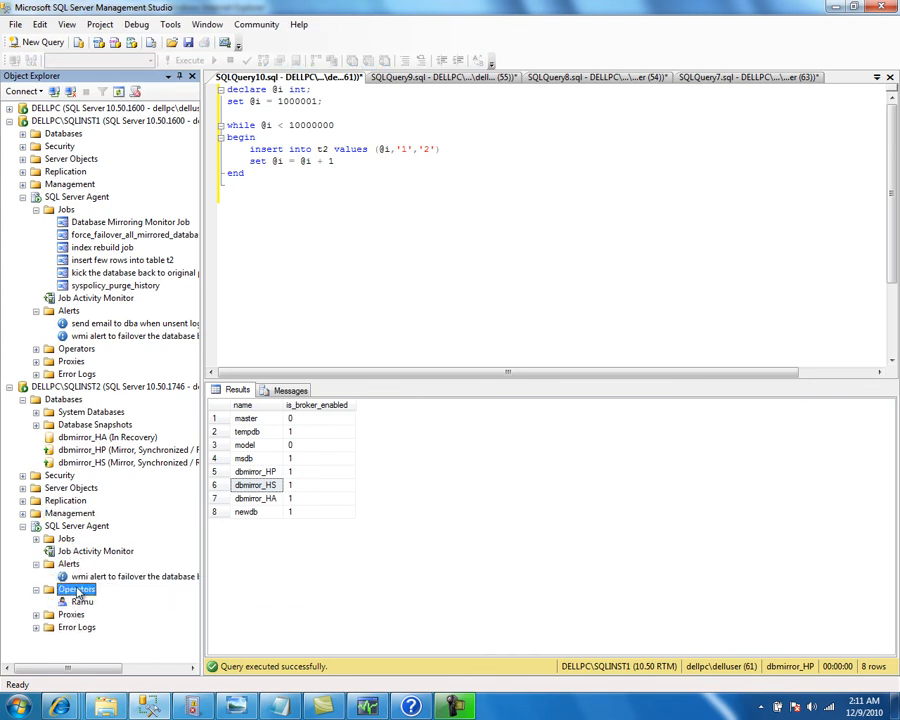
# Expand SQLINST2's Jobs and review the force_failover_all_mirrored_databases job properties without changes
pyautogui.click(66, 539)
pyautogui.doubleClick(66, 539)
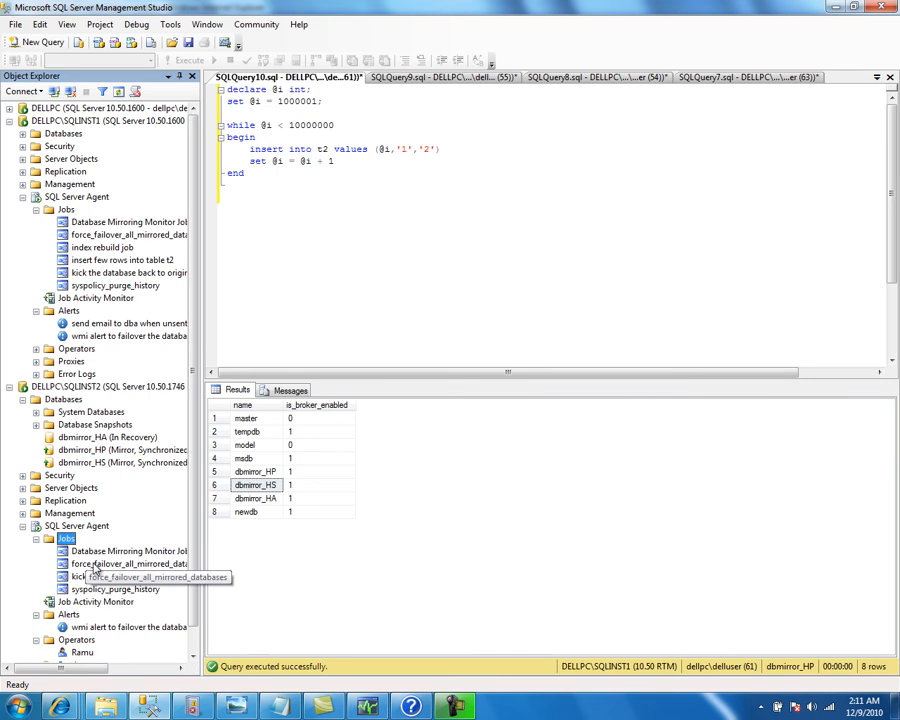
pyautogui.doubleClick(96, 566)
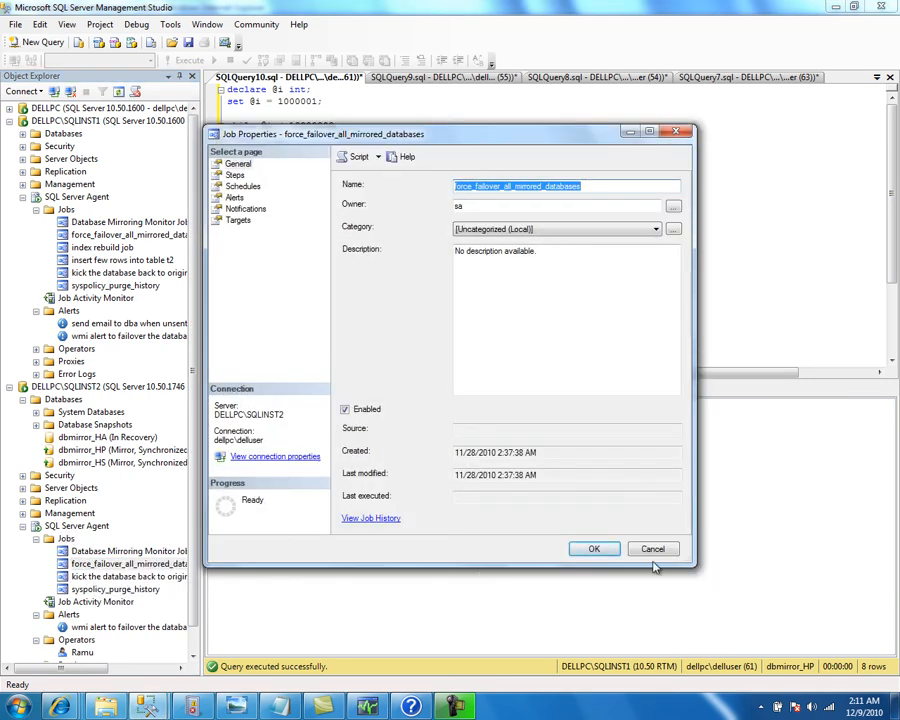
pyautogui.click(652, 548)
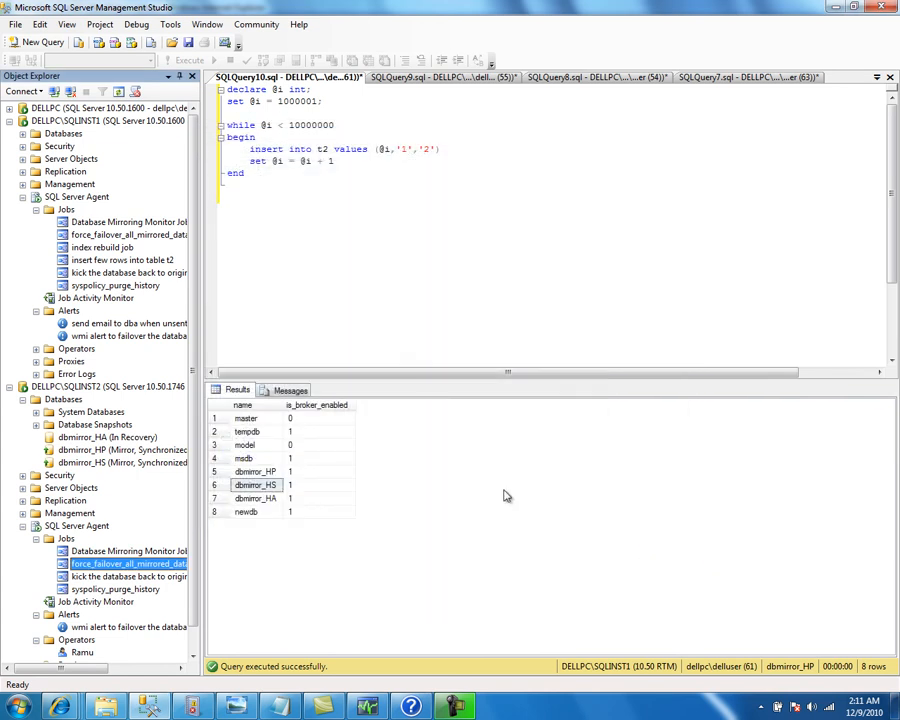
# Delete the WMI failover alert from SQLINST1
pyautogui.rightClick(110, 336)
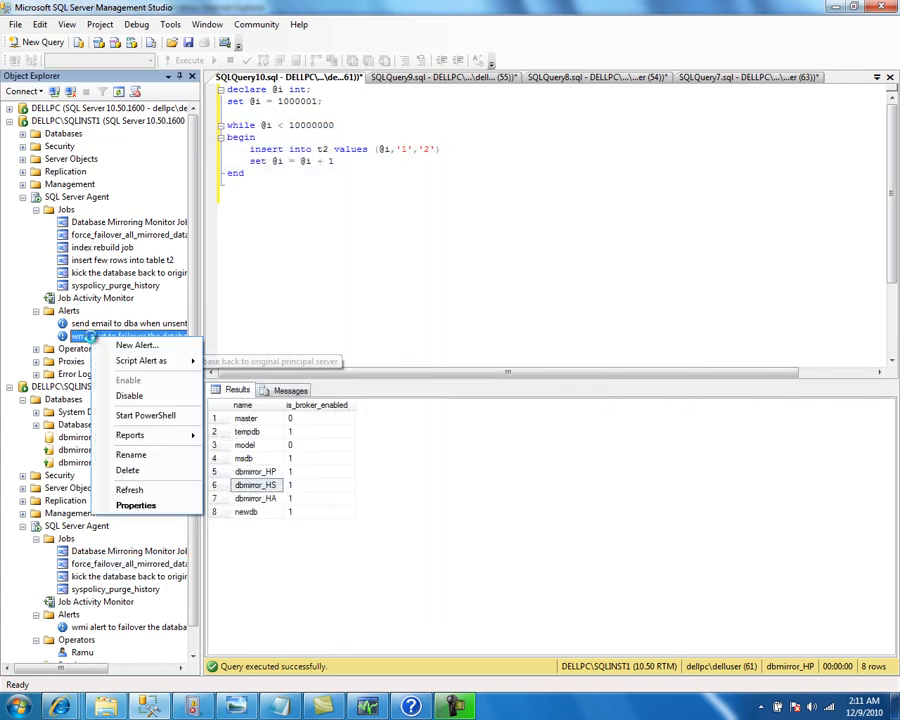
pyautogui.click(160, 471)
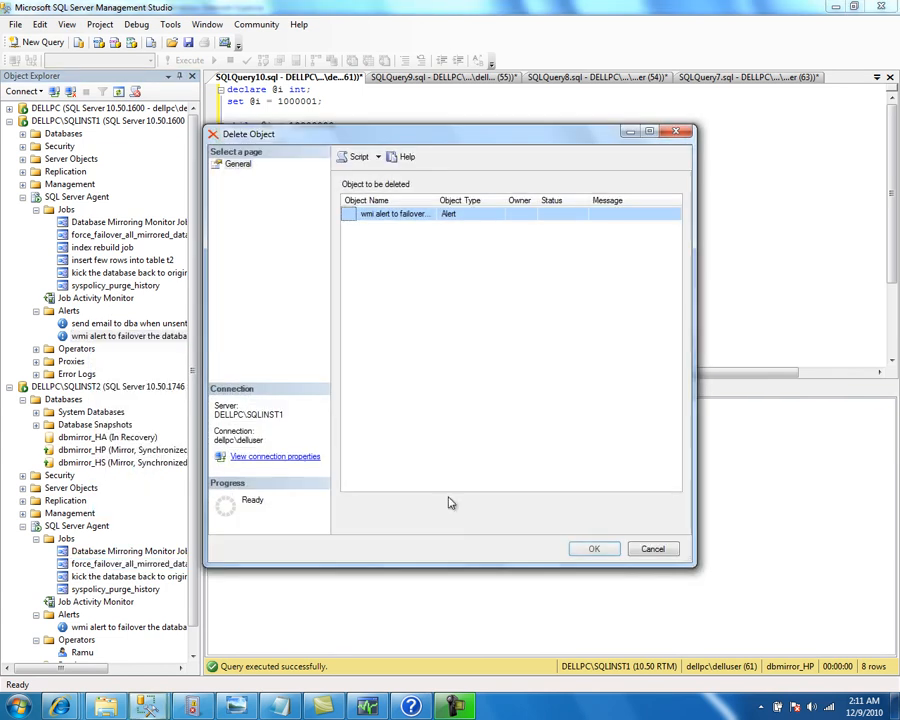
pyautogui.click(591, 549)
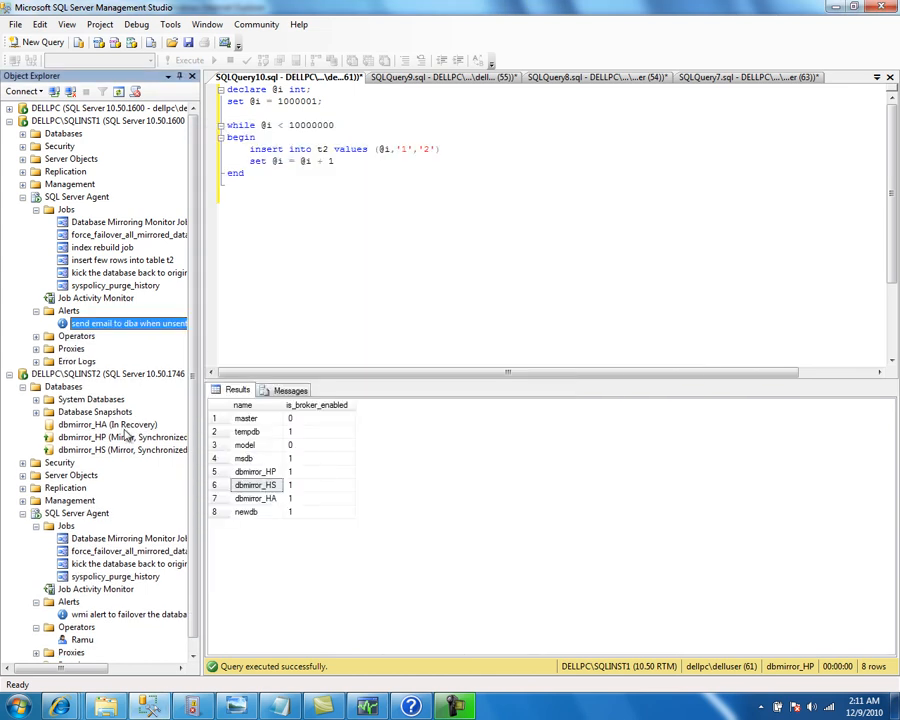
# Delete the kick-back job from SQLINST1 and expand SQLINST1's Databases
pyautogui.rightClick(91, 275)
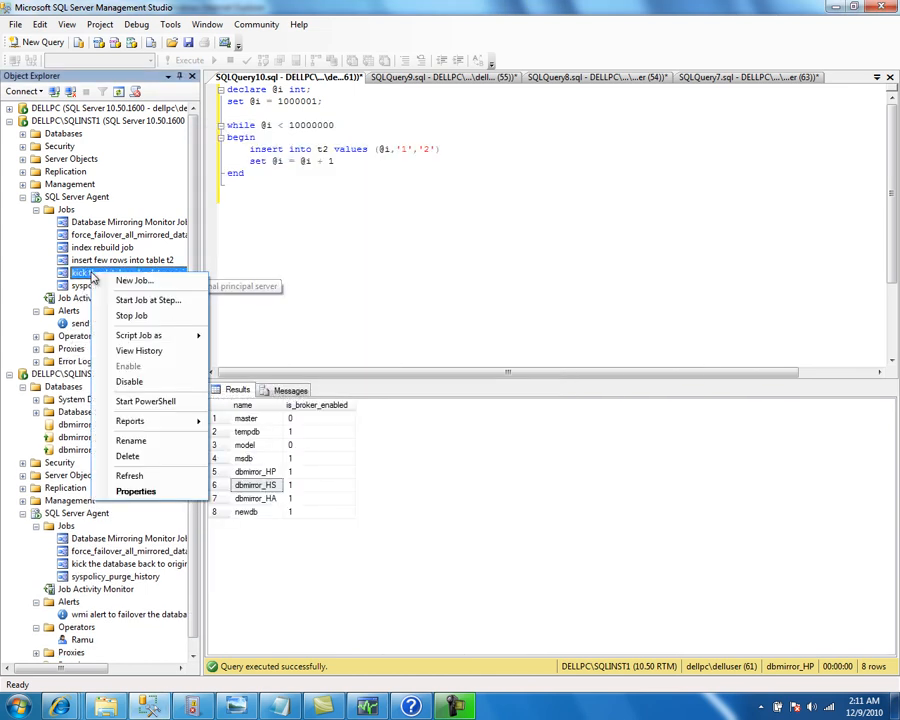
pyautogui.click(135, 456)
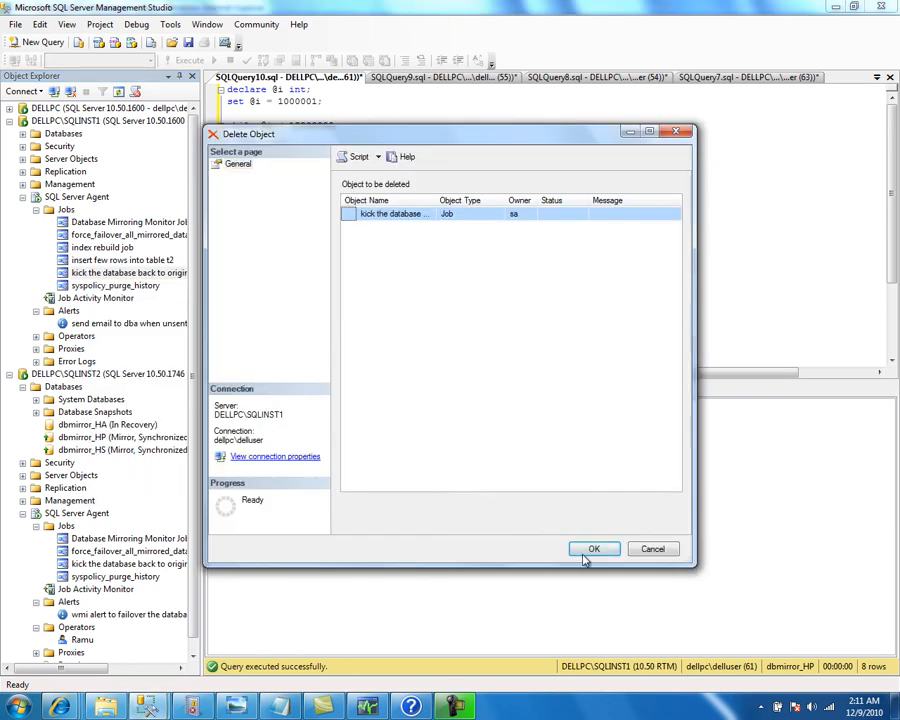
pyautogui.click(592, 550)
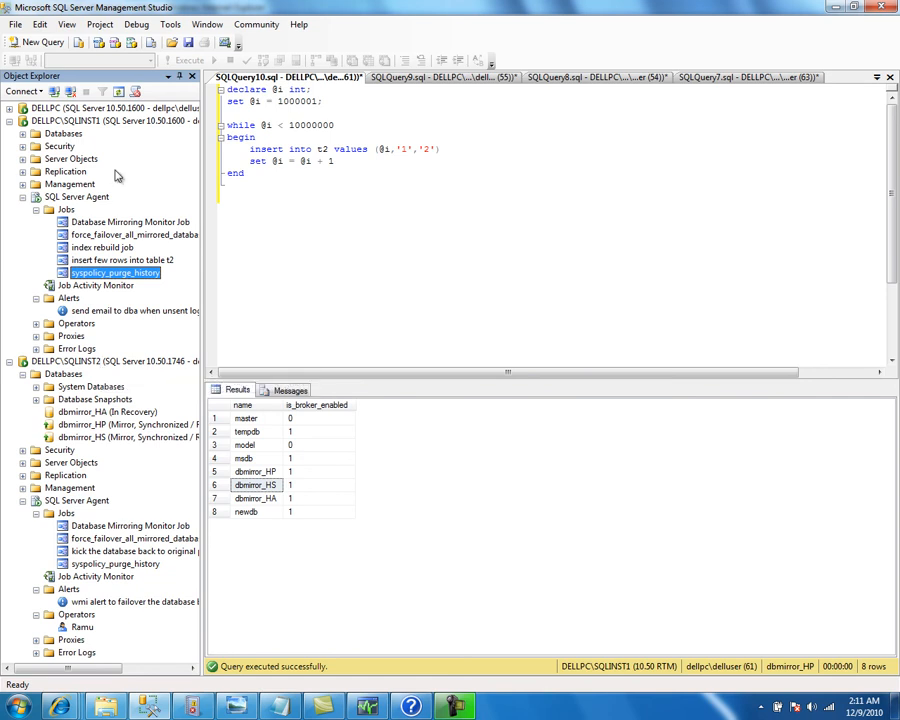
pyautogui.doubleClick(63, 134)
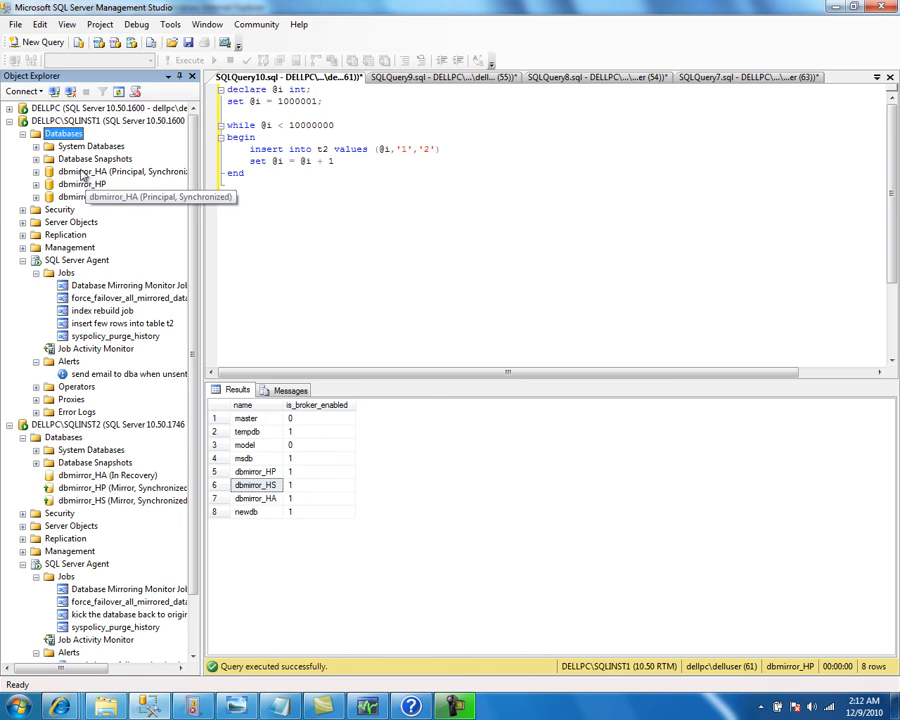
# Refresh SQLINST2's database list to check the mirrored databases' states
pyautogui.rightClick(95, 172)
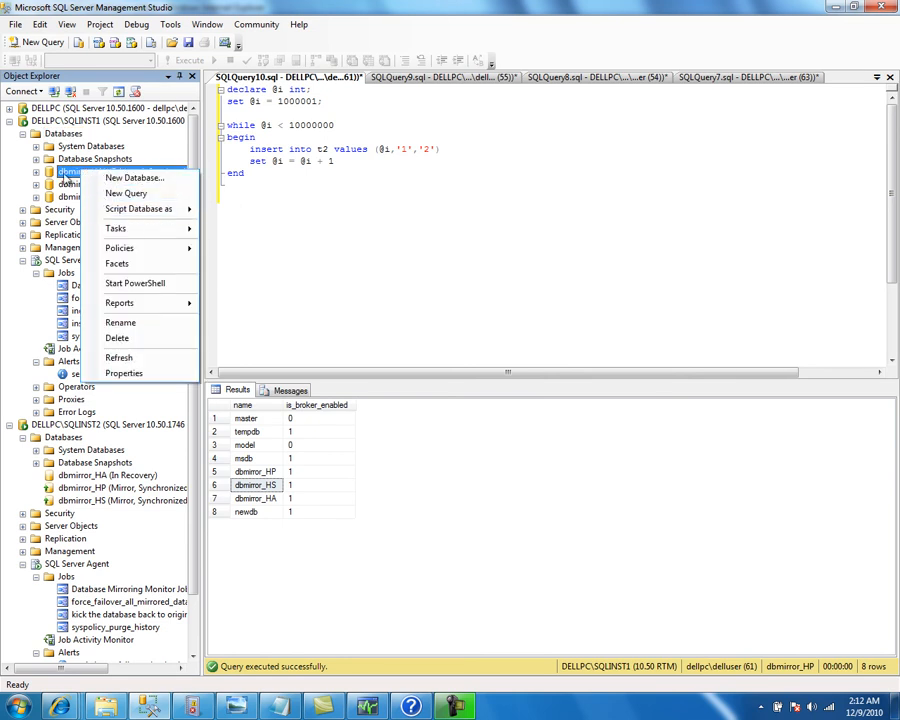
pyautogui.click(66, 136)
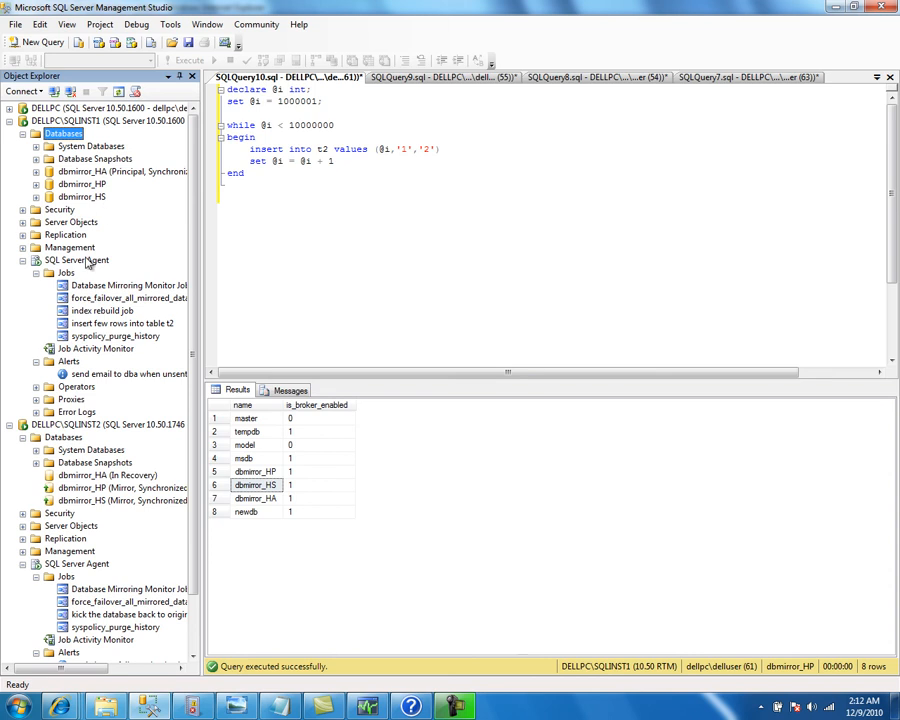
pyautogui.rightClick(64, 437)
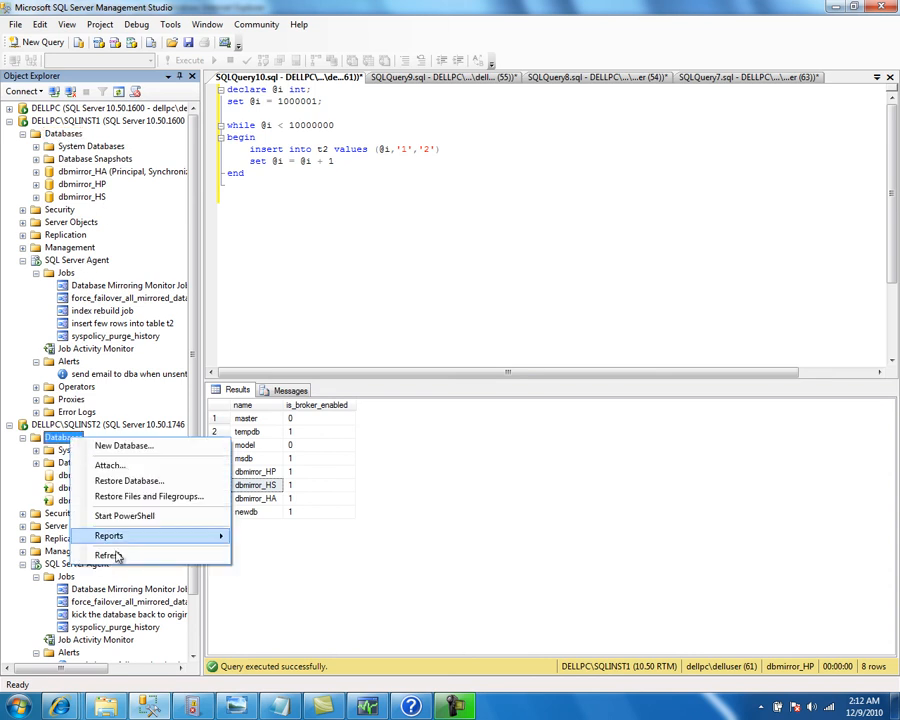
pyautogui.click(110, 553)
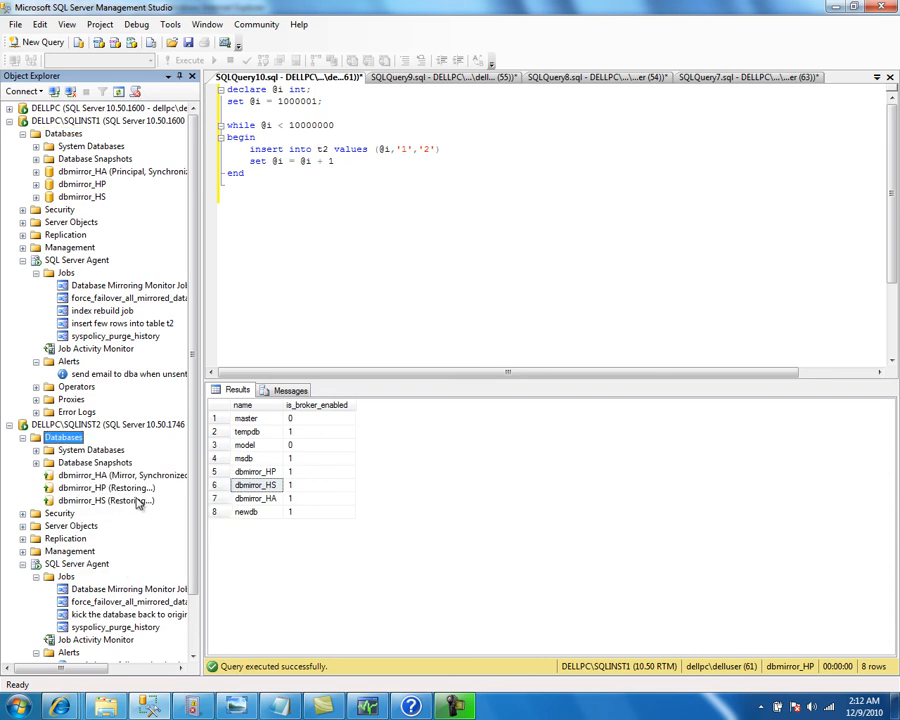
# Manually fail dbmirror_HA over from SQLINST1 via its Mirroring properties, confirming the failover
pyautogui.rightClick(90, 176)
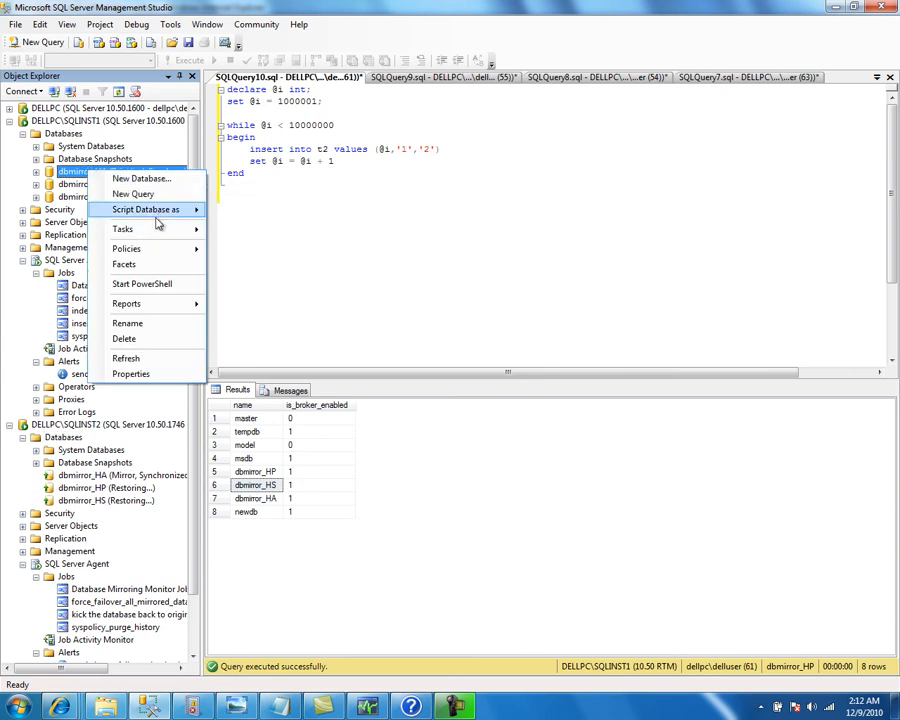
pyautogui.moveTo(136, 232)
pyautogui.click(287, 340)
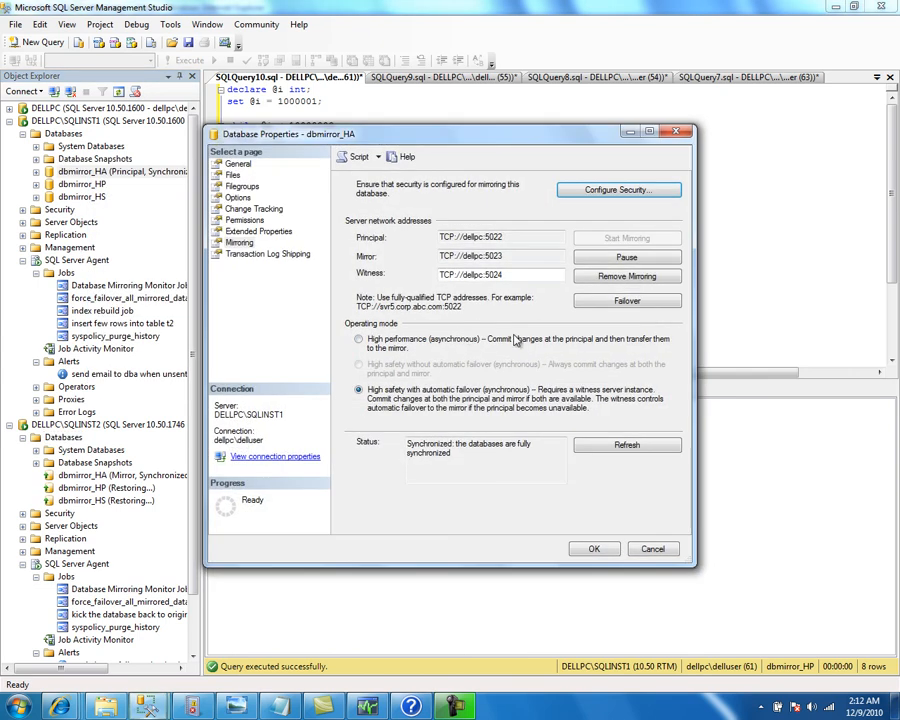
pyautogui.click(612, 300)
pyautogui.click(567, 396)
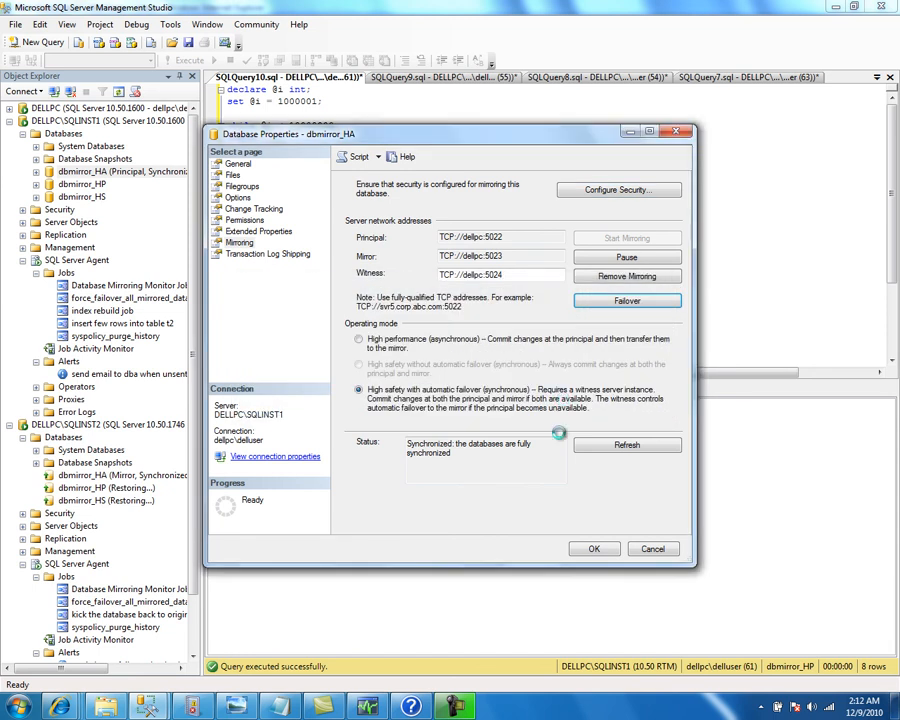
pyautogui.click(592, 549)
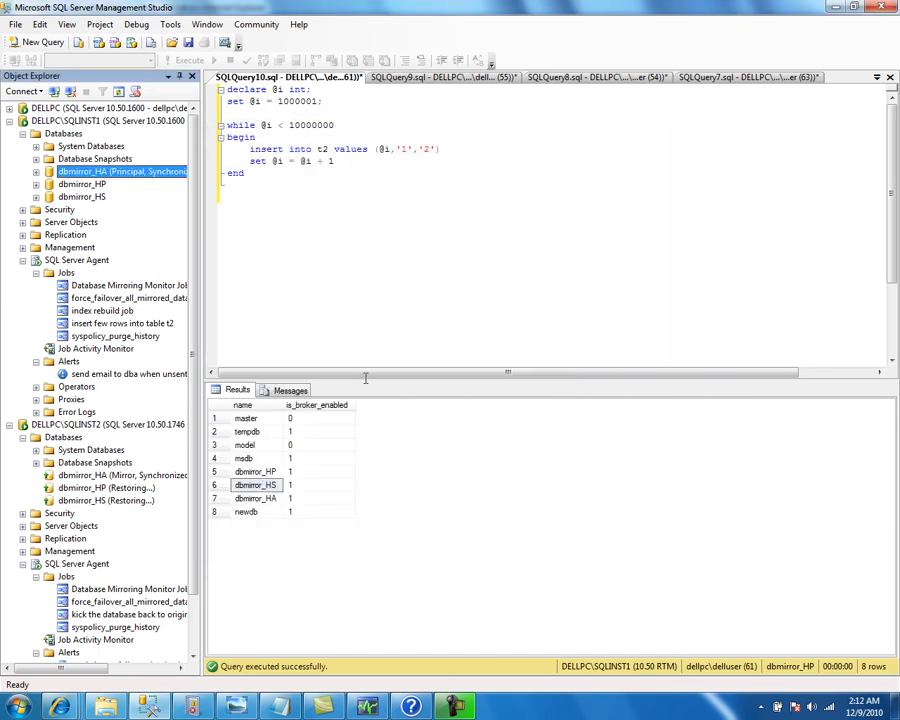
# Refresh SQLINST1's Databases repeatedly until dbmirror_HA shows Principal, Synchronized again
pyautogui.rightClick(72, 138)
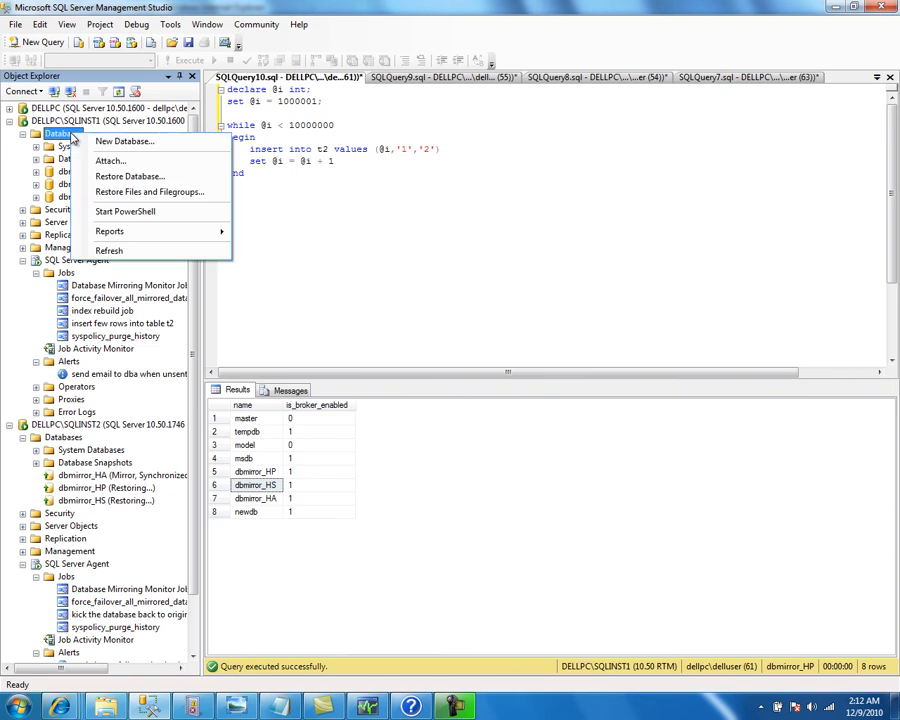
pyautogui.click(129, 248)
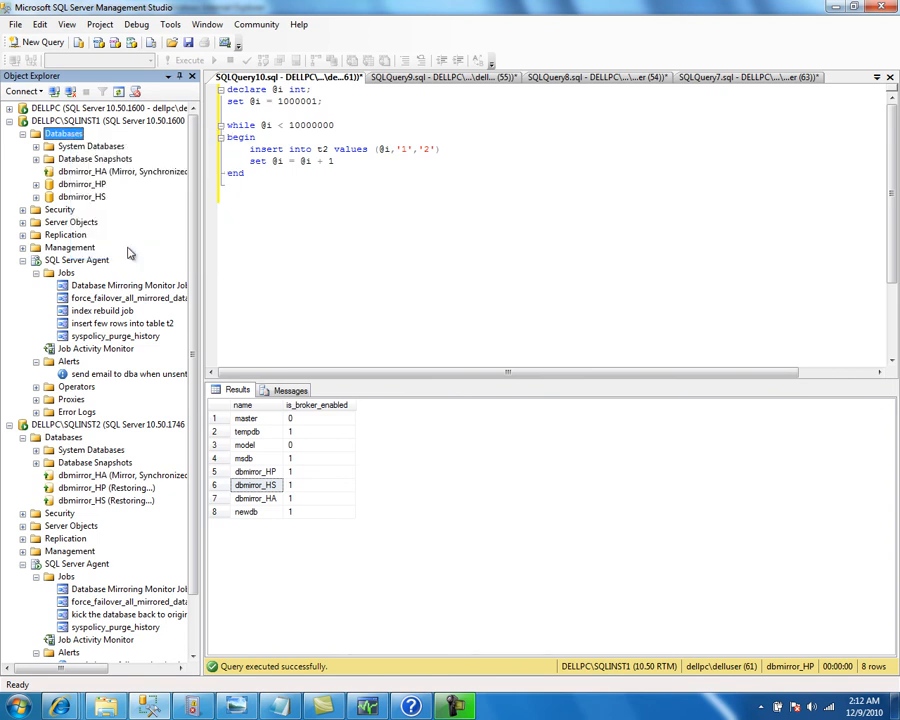
pyautogui.rightClick(85, 134)
pyautogui.click(107, 251)
pyautogui.rightClick(70, 139)
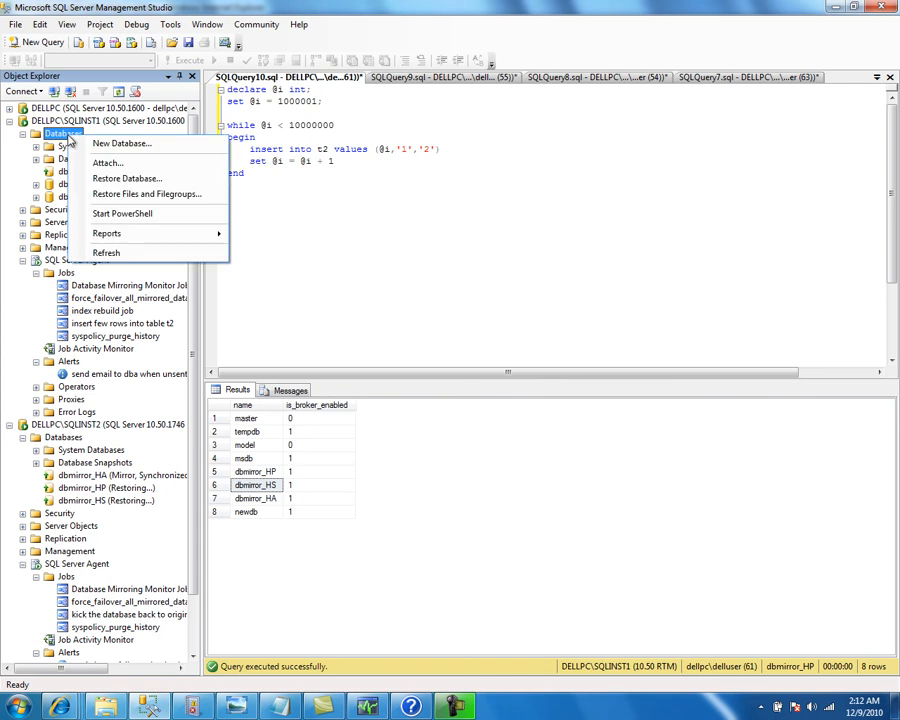
pyautogui.click(106, 254)
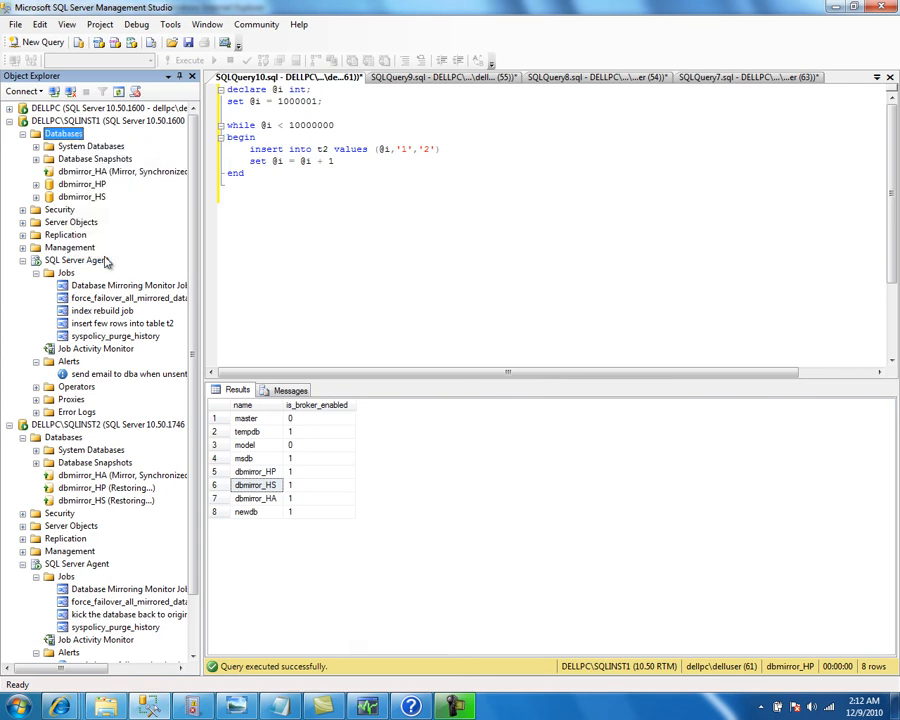
pyautogui.rightClick(68, 138)
pyautogui.click(102, 250)
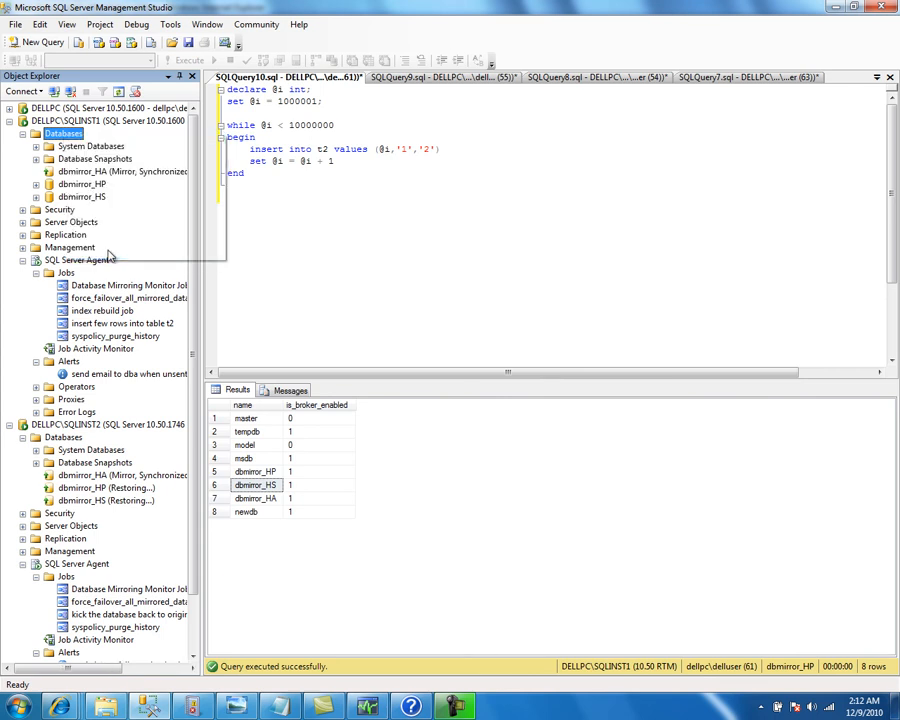
pyautogui.rightClick(68, 135)
pyautogui.click(76, 255)
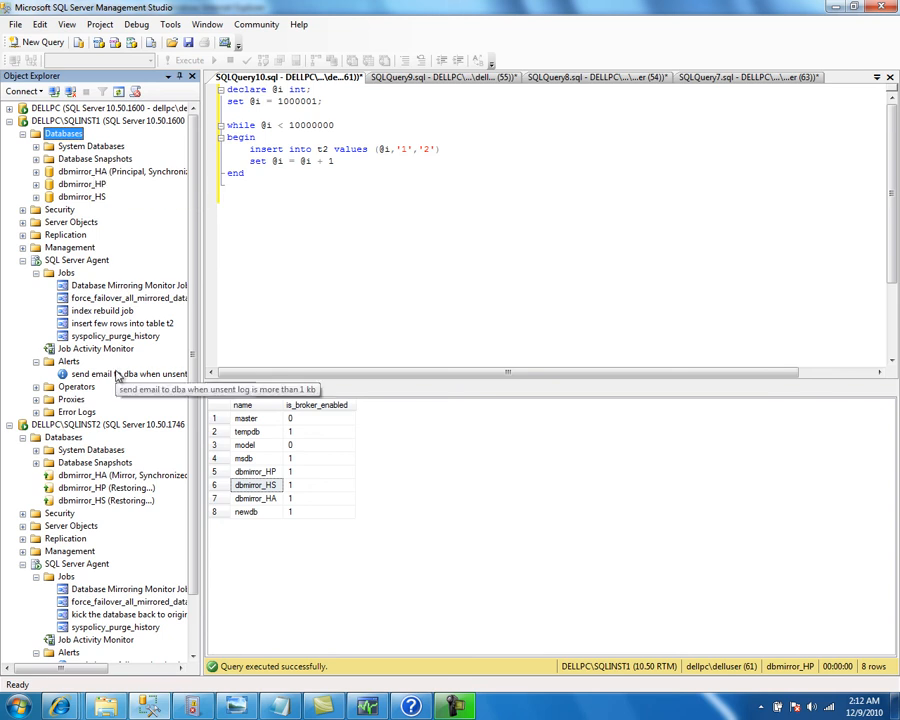
pyautogui.moveTo(195, 578); pyautogui.dragTo(195, 635)
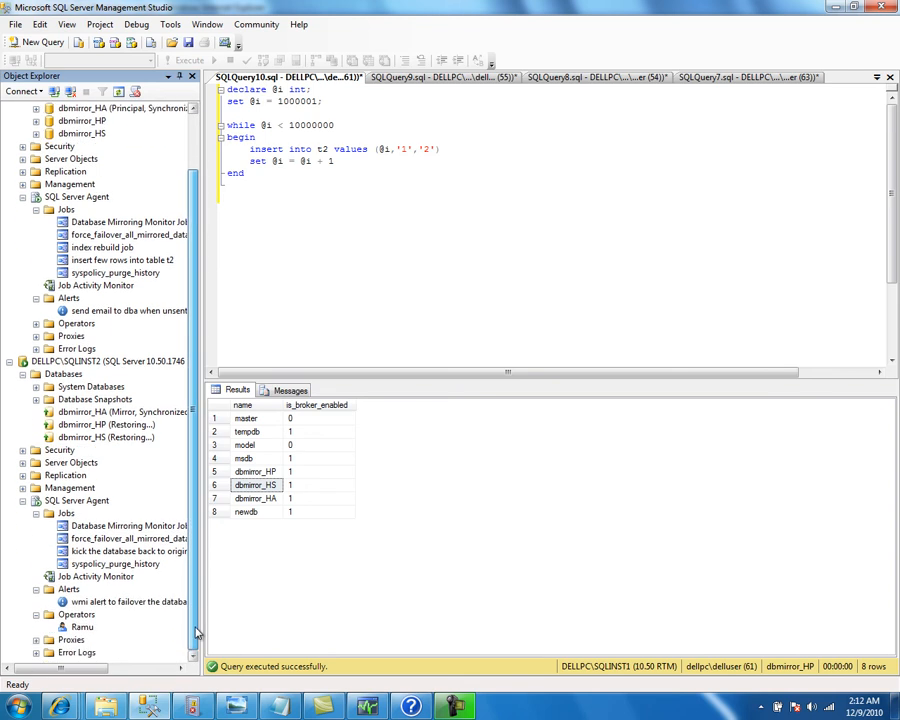
pyautogui.click(110, 556)
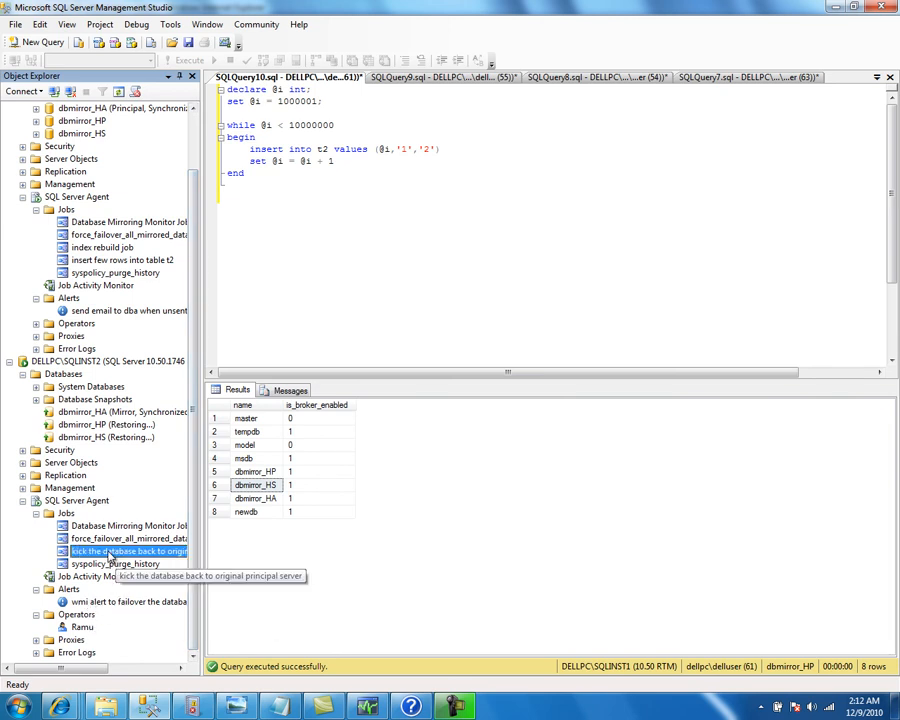
pyautogui.click(90, 418)
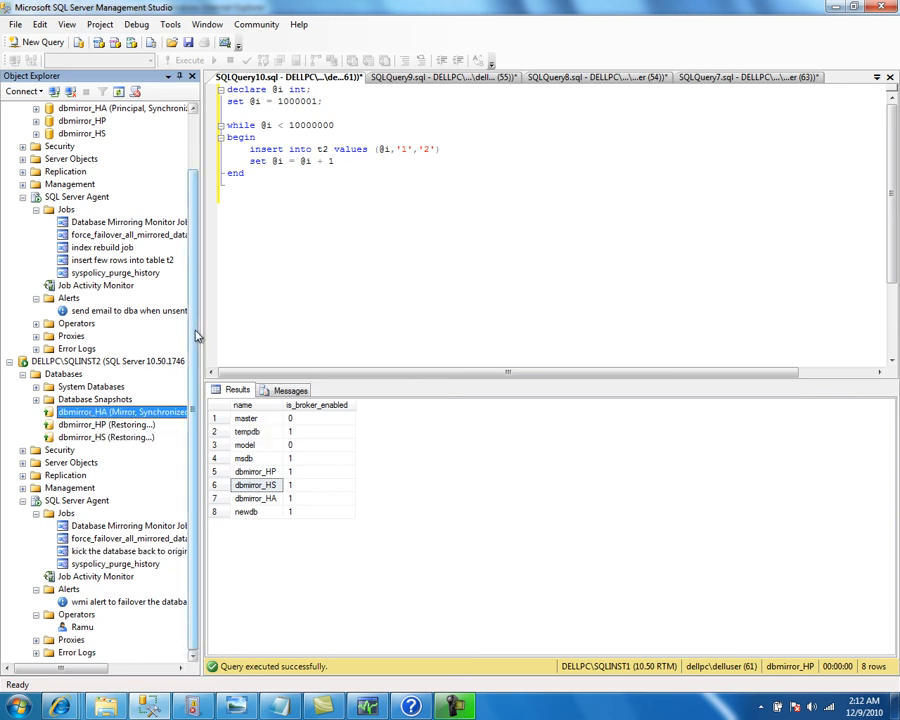
pyautogui.scroll(2, 195, 265)
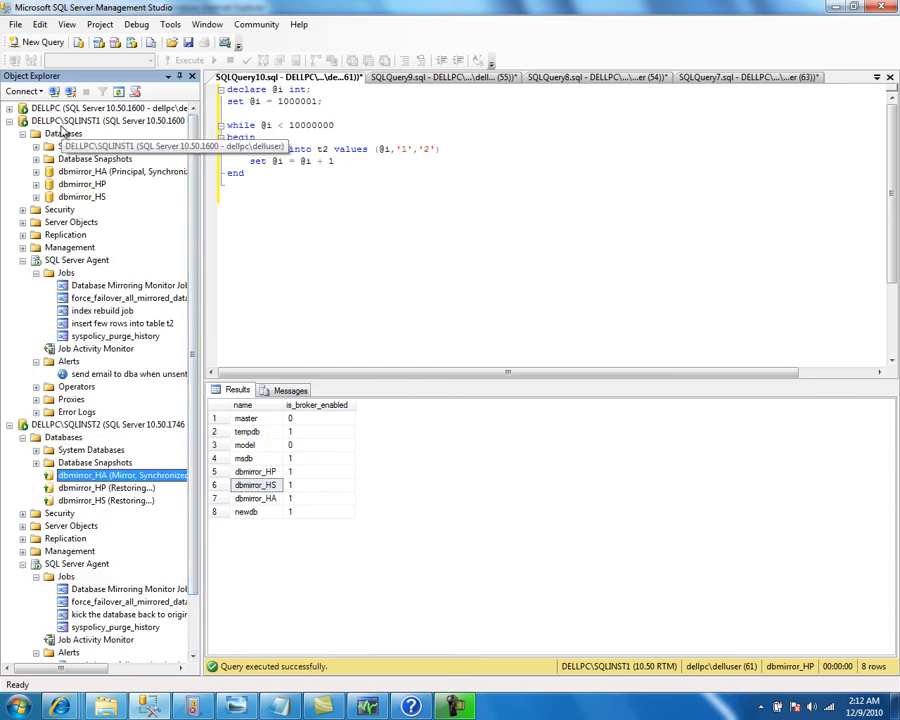
pyautogui.click(62, 121)
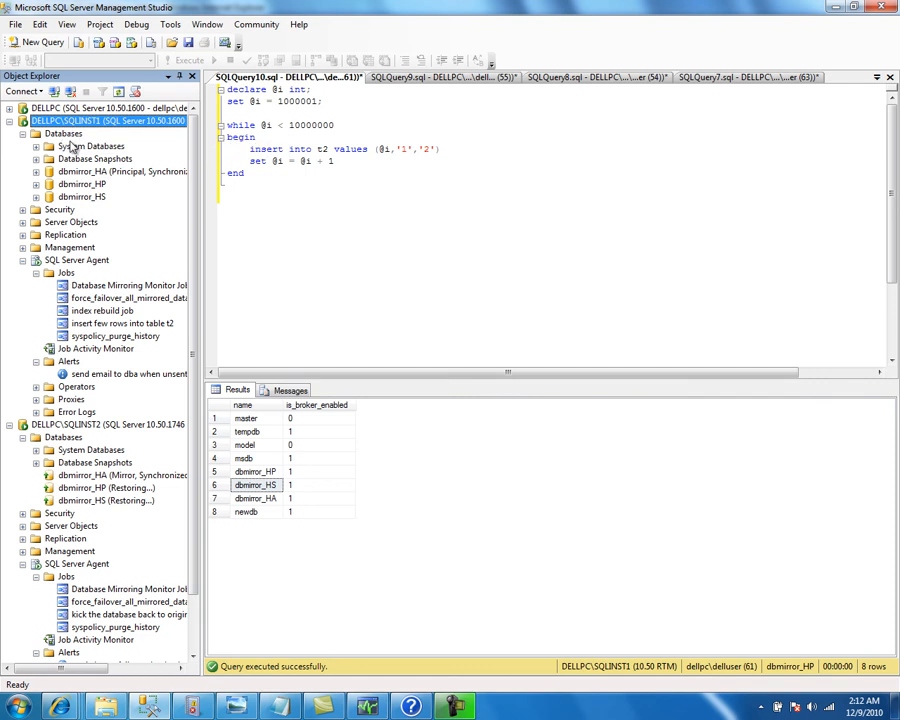
pyautogui.click(88, 174)
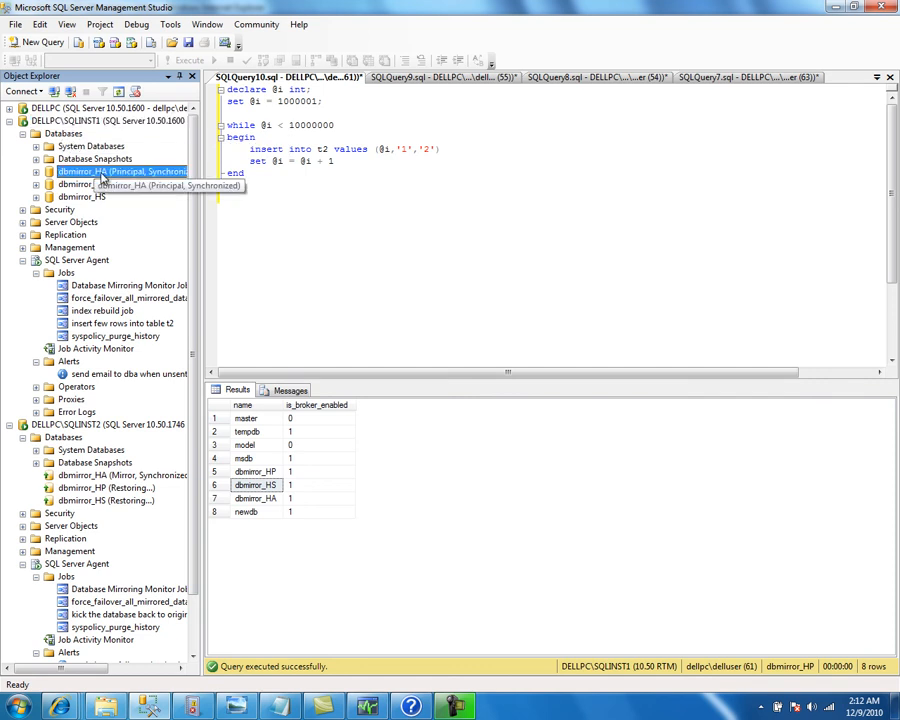